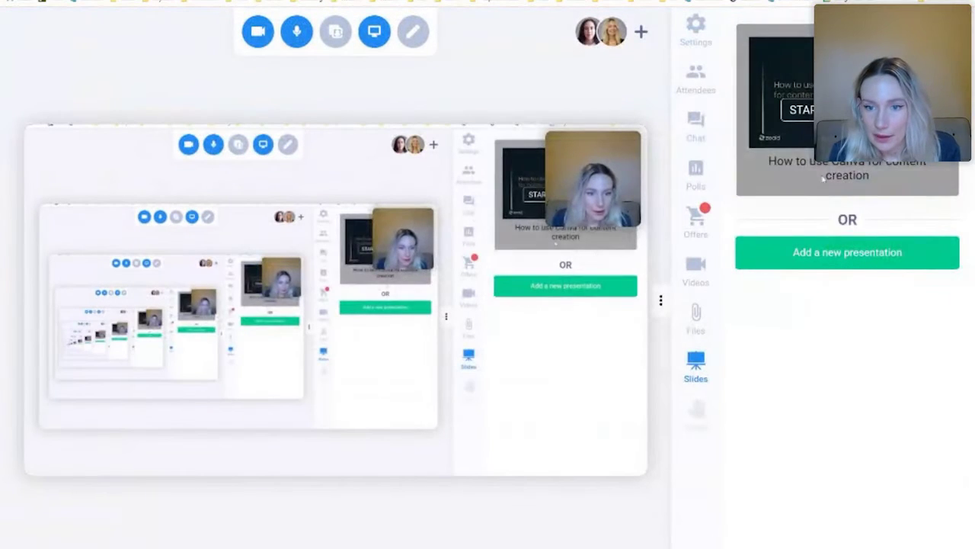
Switch to Canva and look through the For you and More design categories on the home page
{"action": "left_click", "coordinate": [699, 125]}
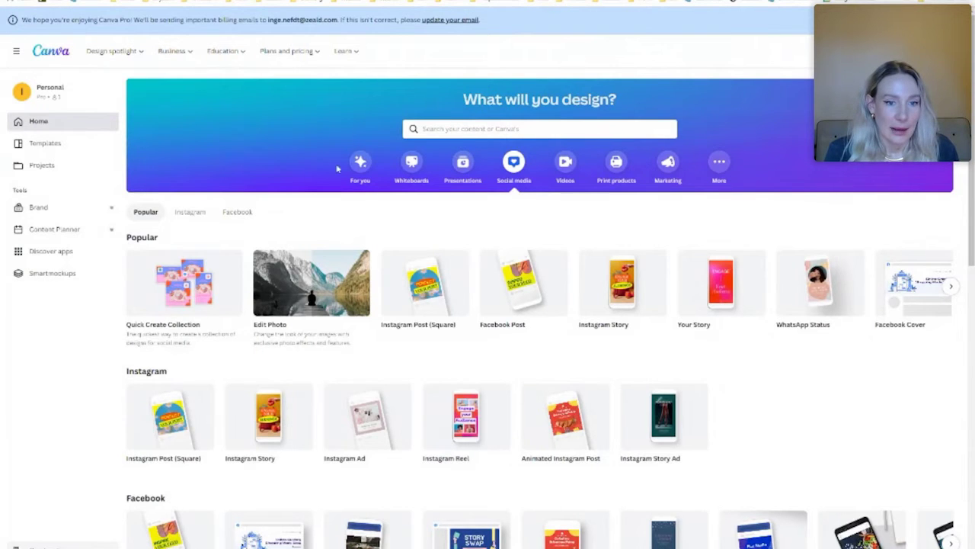
{"action": "left_click", "coordinate": [361, 162]}
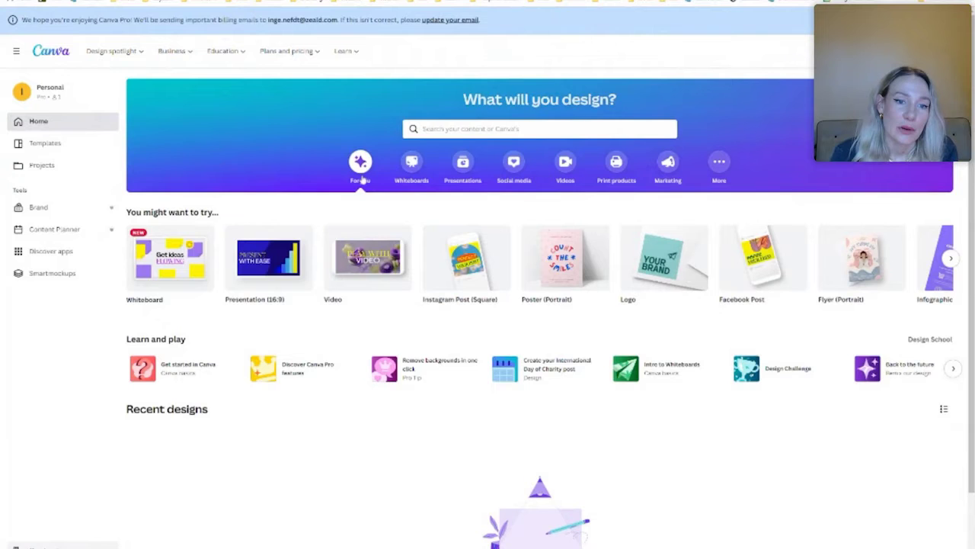
{"action": "left_click", "coordinate": [719, 163]}
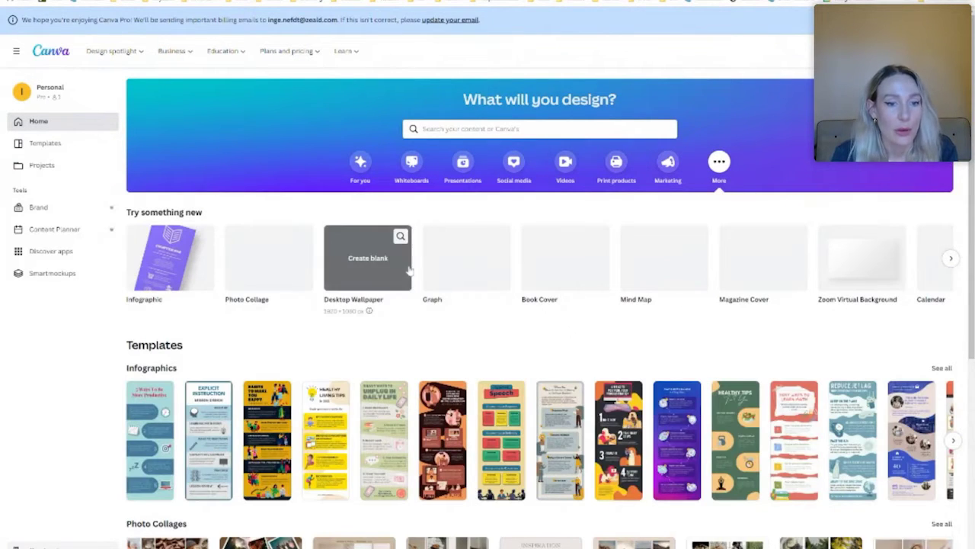
{"action": "left_click", "coordinate": [361, 163]}
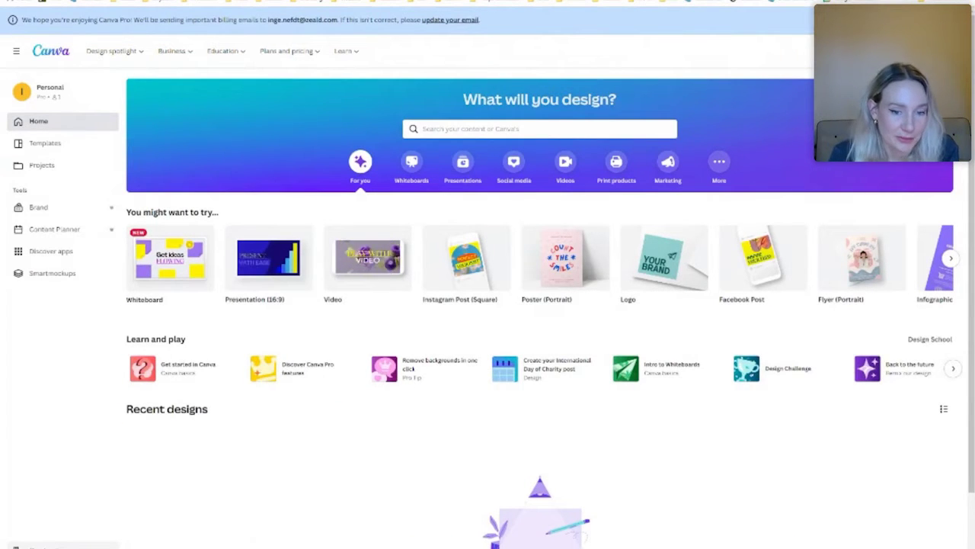
Show the Social media designs and examine the Instagram and Facebook formats and template collections
{"action": "left_click", "coordinate": [515, 167]}
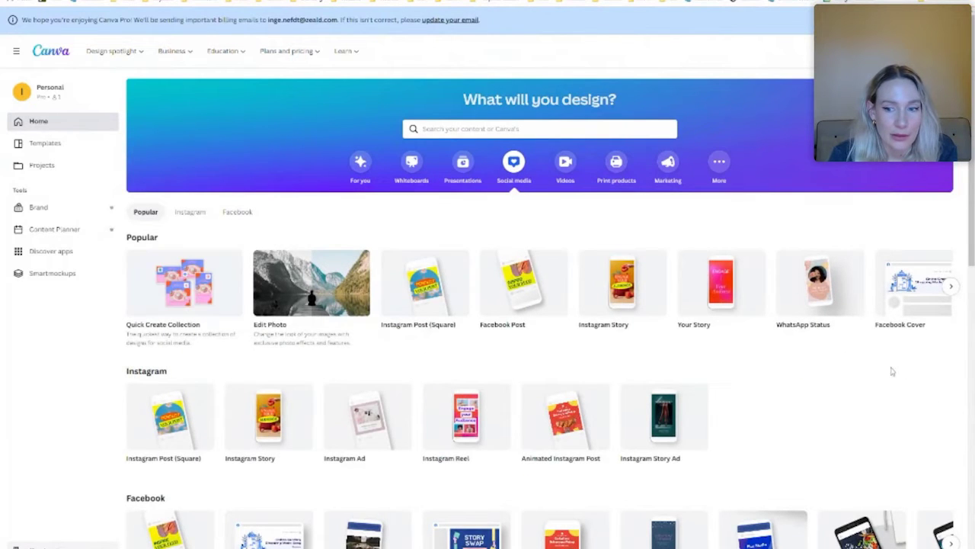
{"action": "scroll", "coordinate": [830, 362], "scroll_direction": "down", "scroll_amount": 3}
{"action": "scroll", "coordinate": [830, 361], "scroll_direction": "down", "scroll_amount": 1}
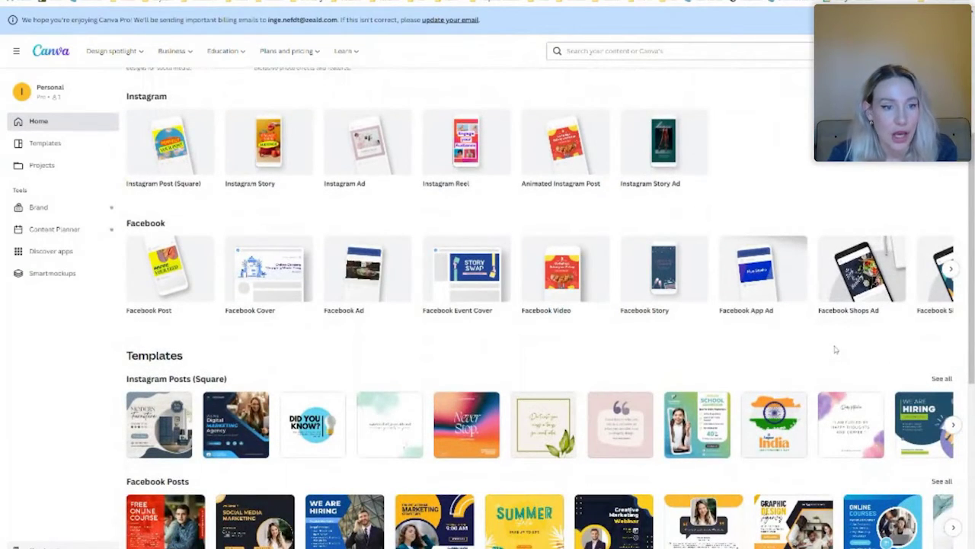
{"action": "scroll", "coordinate": [835, 349], "scroll_direction": "down", "scroll_amount": 5}
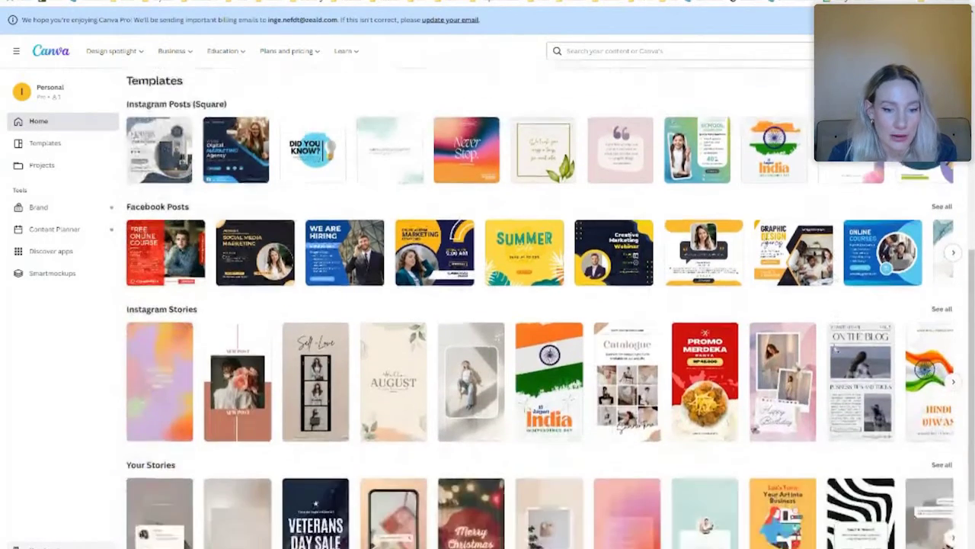
{"action": "scroll", "coordinate": [835, 349], "scroll_direction": "down", "scroll_amount": 2}
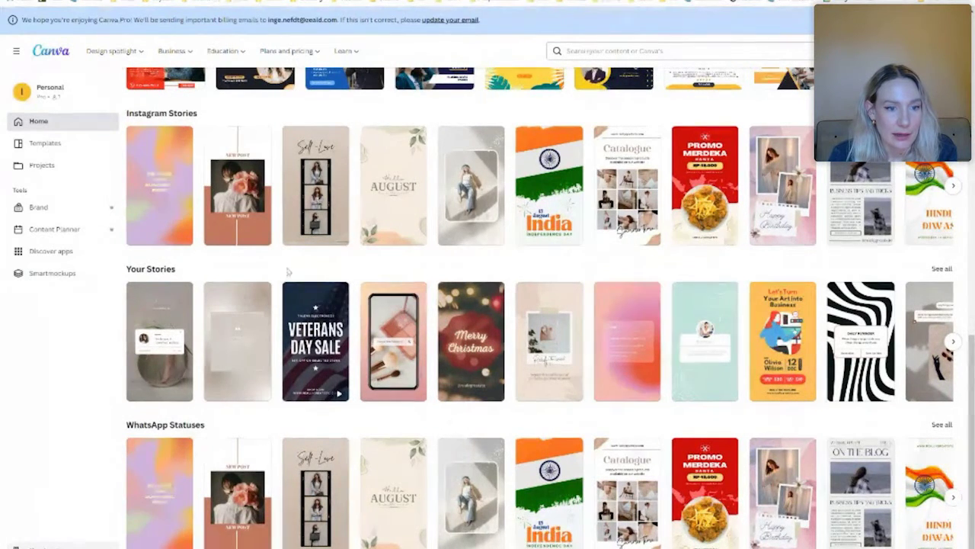
{"action": "scroll", "coordinate": [139, 294], "scroll_direction": "up", "scroll_amount": 3}
{"action": "scroll", "coordinate": [223, 262], "scroll_direction": "up", "scroll_amount": 4}
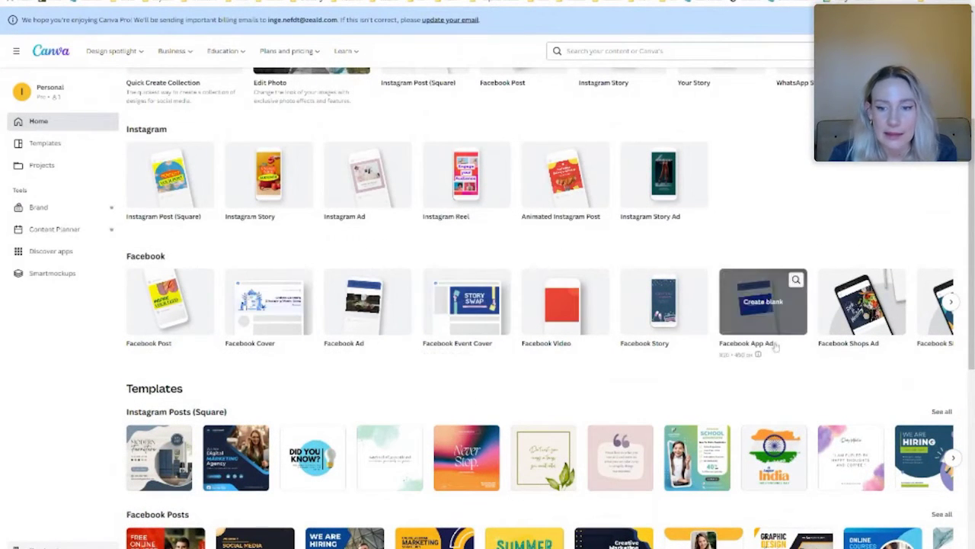
{"action": "scroll", "coordinate": [819, 362], "scroll_direction": "up", "scroll_amount": 3}
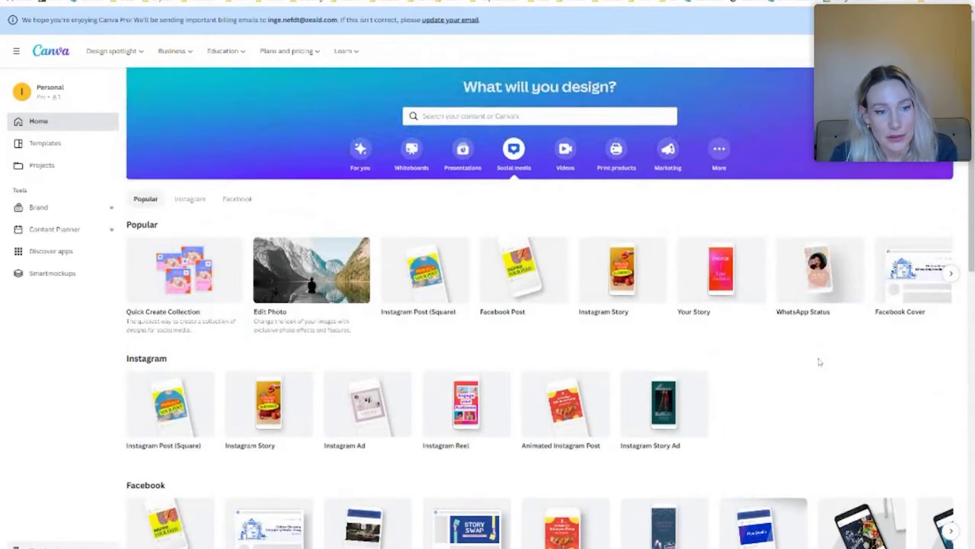
{"action": "scroll", "coordinate": [808, 362], "scroll_direction": "down", "scroll_amount": 1}
{"action": "scroll", "coordinate": [795, 361], "scroll_direction": "up", "scroll_amount": 1}
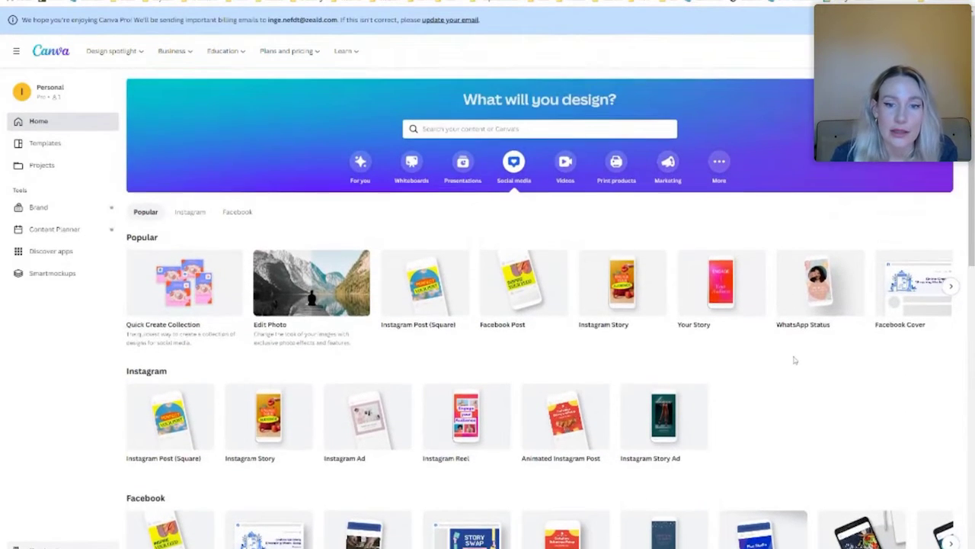
{"action": "scroll", "coordinate": [795, 360], "scroll_direction": "down", "scroll_amount": 1}
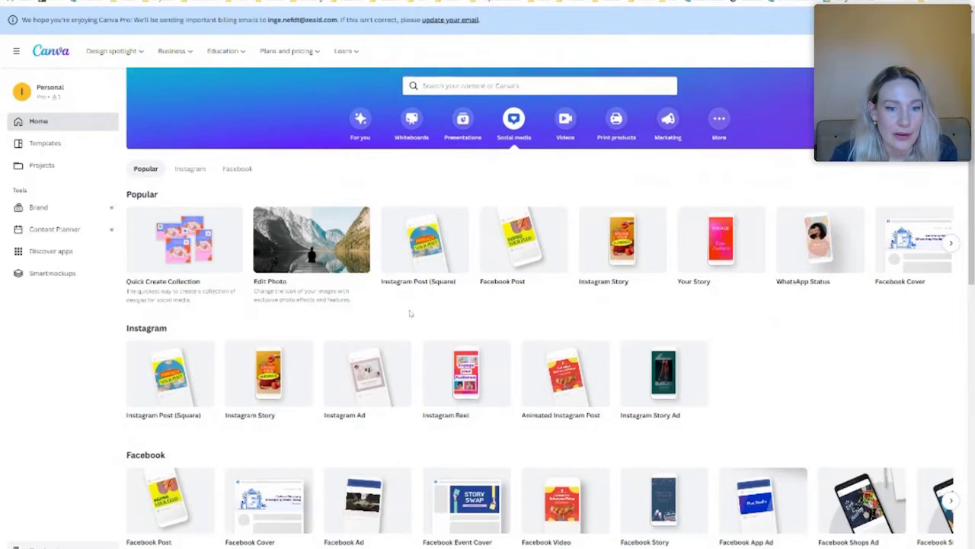
{"action": "scroll", "coordinate": [409, 313], "scroll_direction": "up", "scroll_amount": 1}
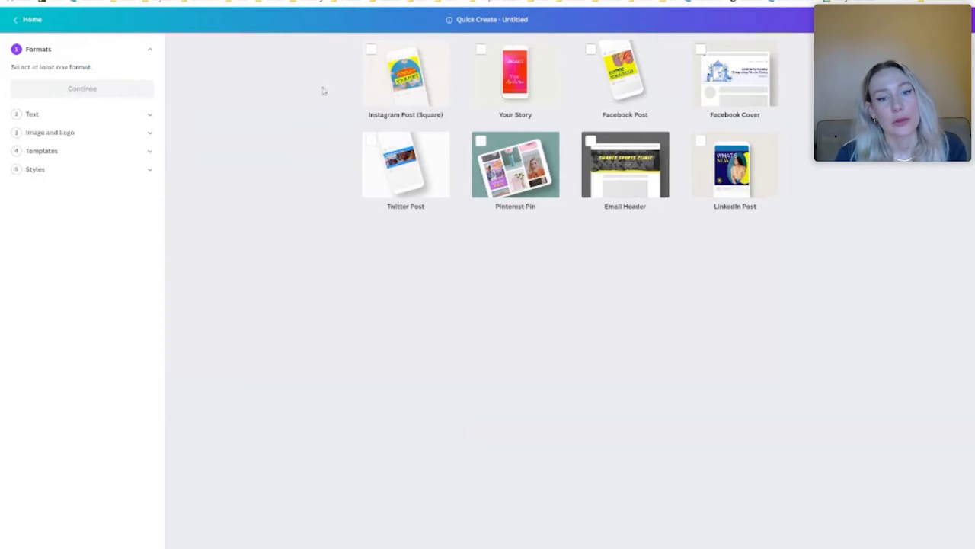
Choose Instagram Post (Square) as the Quick Create format and continue to the text stage
{"action": "left_click", "coordinate": [400, 89]}
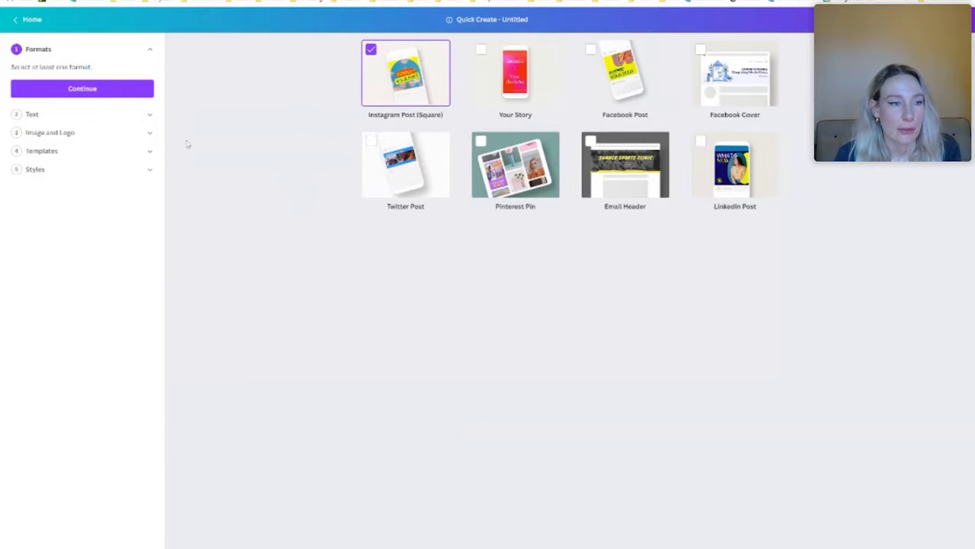
{"action": "left_click", "coordinate": [80, 89]}
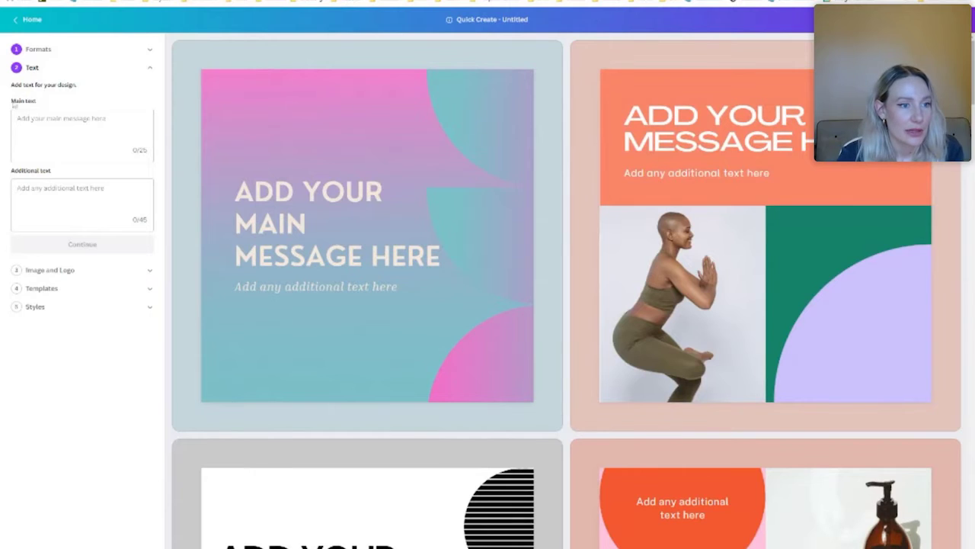
Enter "Test Caption" as the main text and "Test subheading" as the additional text, and continue to the image and logo stage
{"action": "left_click", "coordinate": [42, 116]}
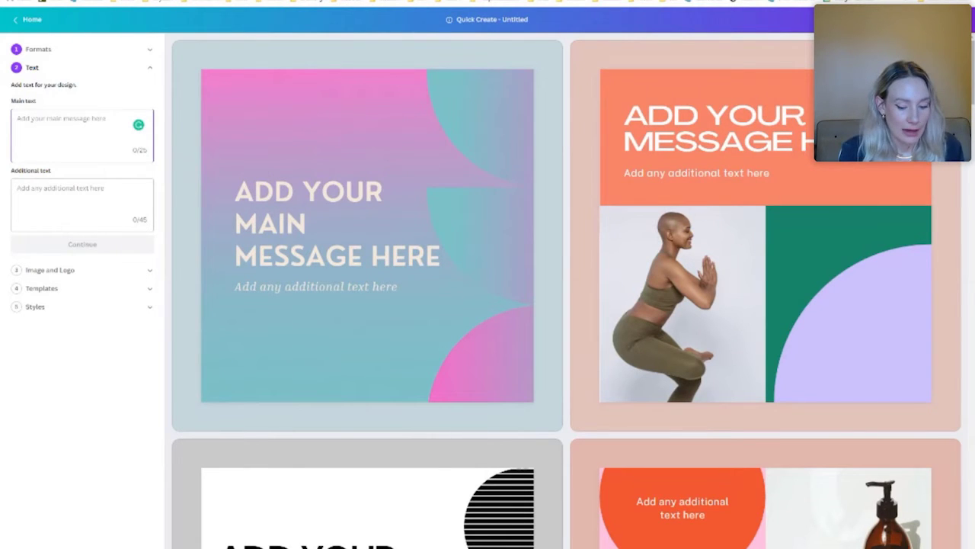
{"action": "type", "text": "Test Cap"}
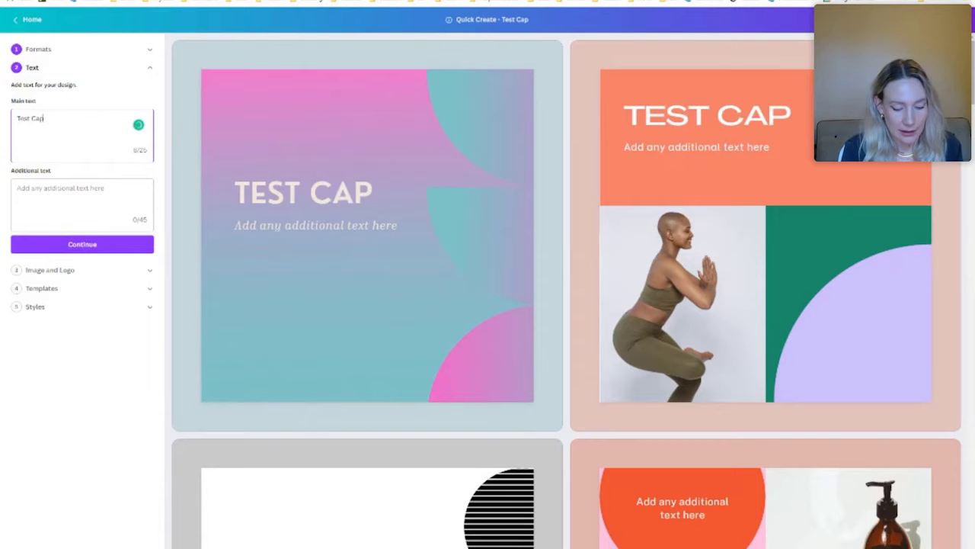
{"action": "type", "text": "tion"}
{"action": "left_click", "coordinate": [61, 198]}
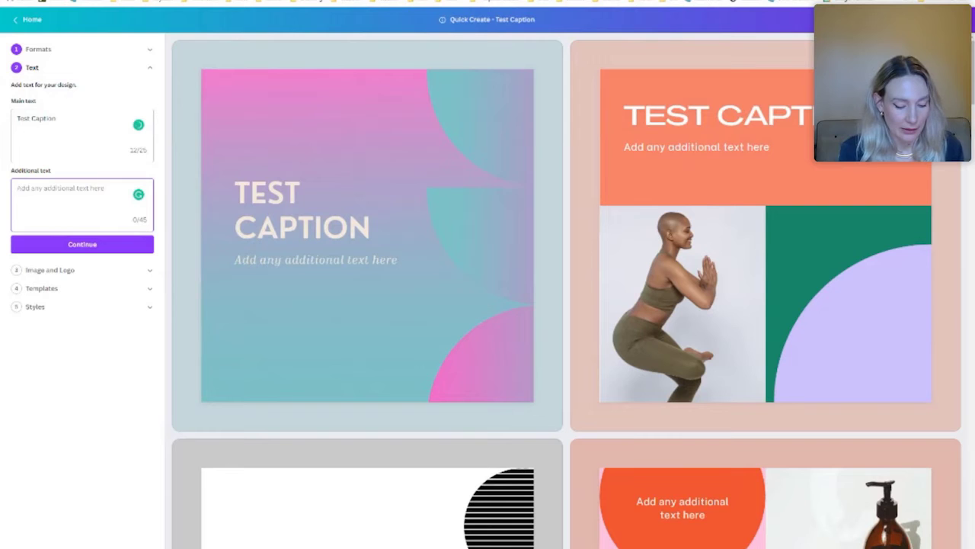
{"action": "type", "text": "Test subheading"}
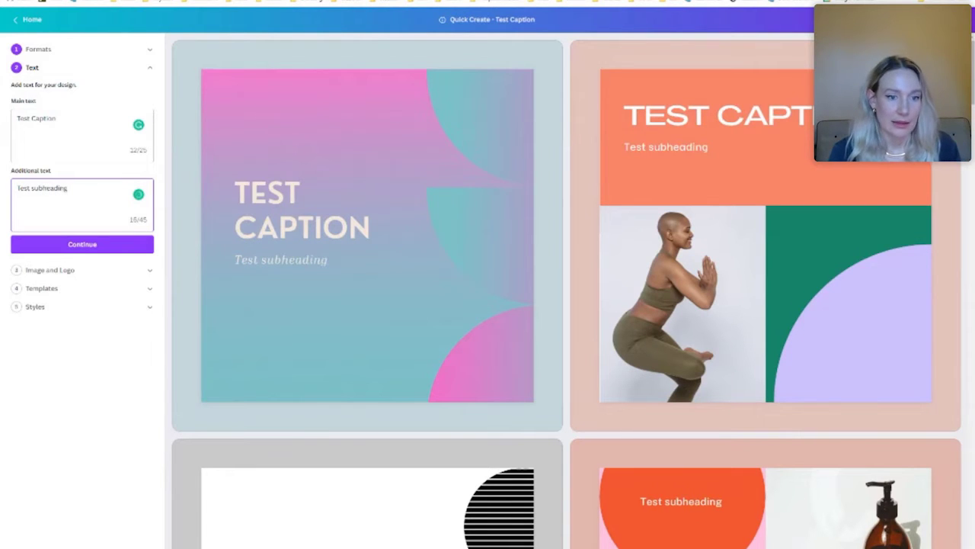
{"action": "left_click_drag", "start_coordinate": [56, 118], "coordinate": [23, 119]}
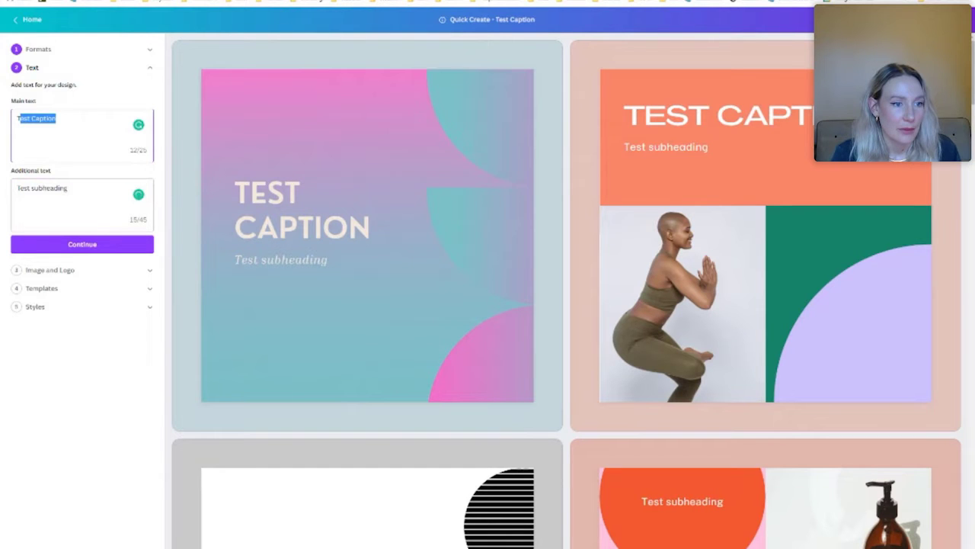
{"action": "left_click", "coordinate": [43, 119]}
{"action": "left_click", "coordinate": [42, 187]}
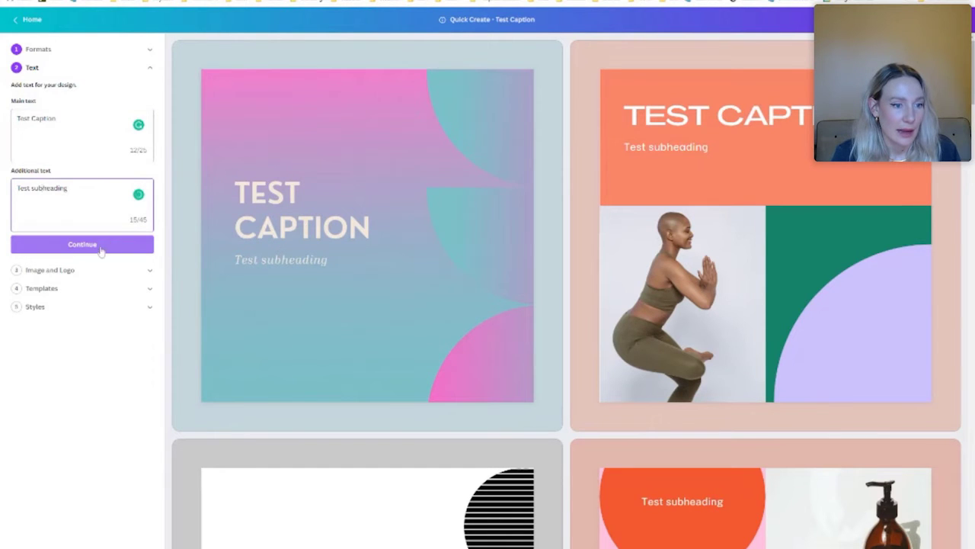
{"action": "left_click", "coordinate": [100, 247]}
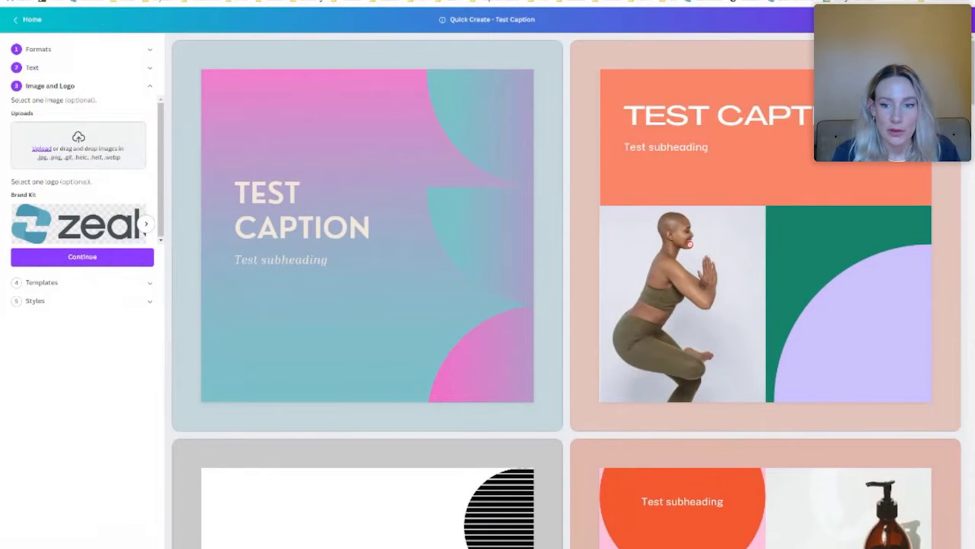
Review the generated design previews and add the blue-and-grey zeald logo from the Brand Kit
{"action": "scroll", "coordinate": [690, 243], "scroll_direction": "down", "scroll_amount": 6}
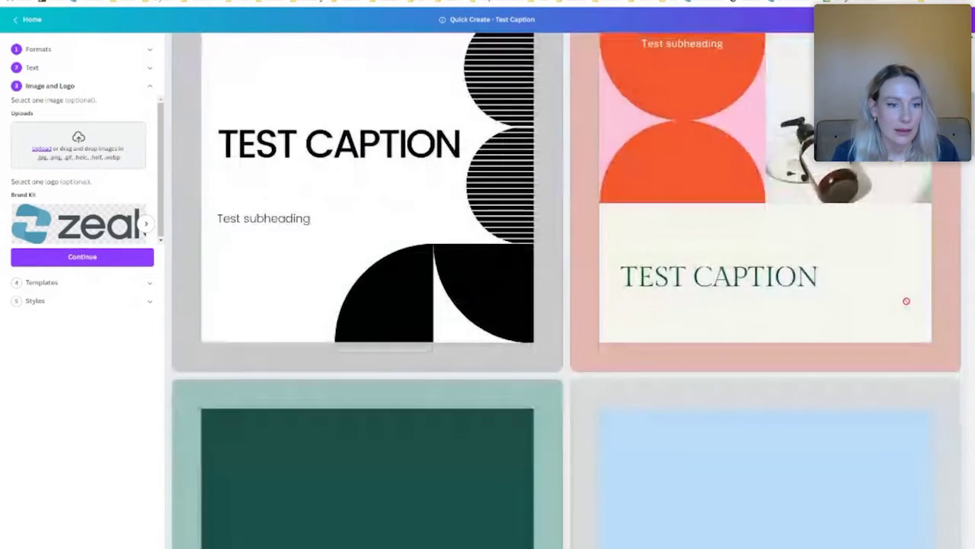
{"action": "scroll", "coordinate": [906, 301], "scroll_direction": "down", "scroll_amount": 3}
{"action": "scroll", "coordinate": [389, 274], "scroll_direction": "up", "scroll_amount": 9}
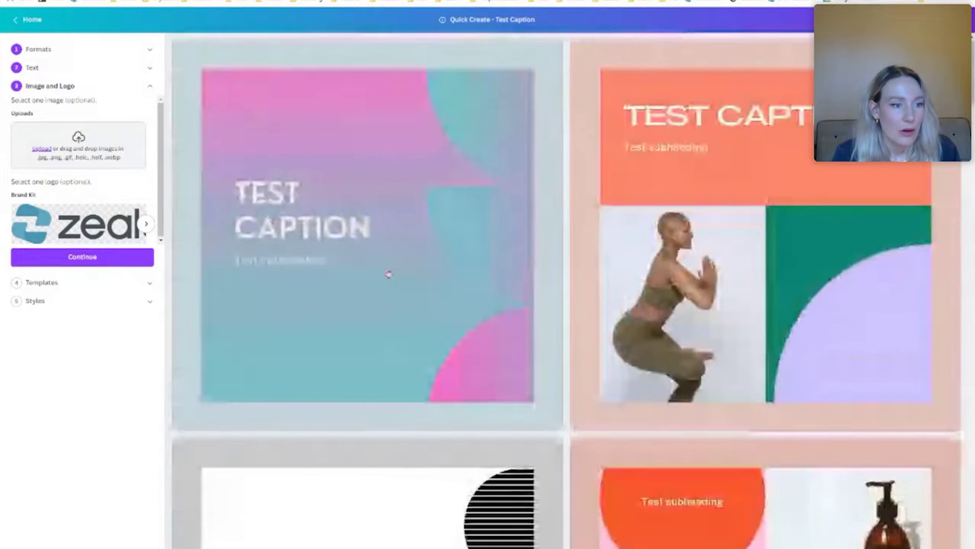
{"action": "left_click", "coordinate": [73, 228]}
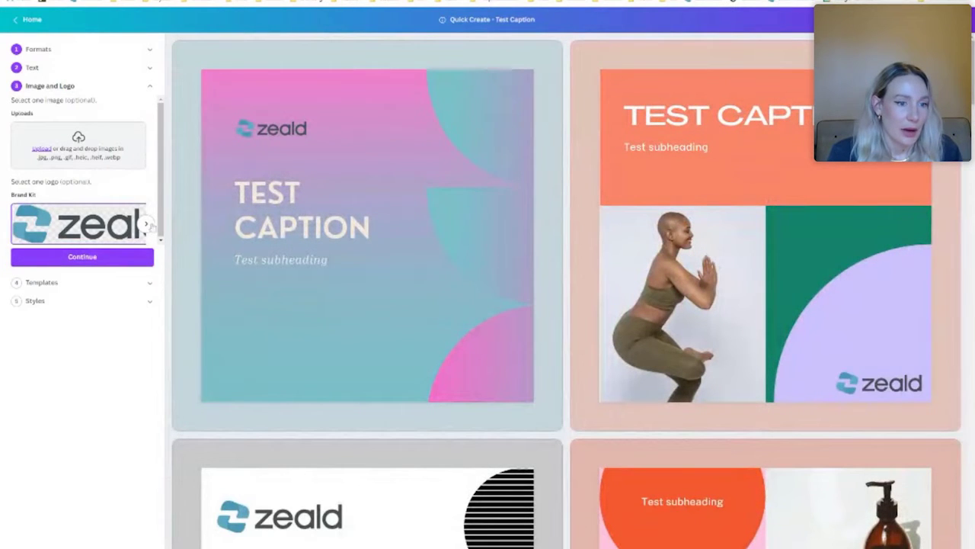
Try the white zeald logo variant from the Brand Kit and check it on the design previews
{"action": "left_click", "coordinate": [147, 225]}
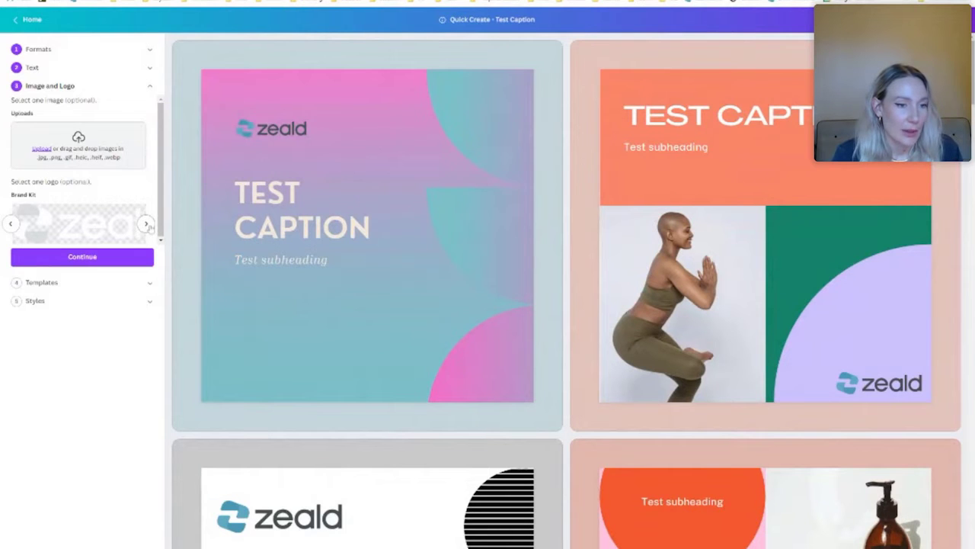
{"action": "left_click", "coordinate": [147, 224]}
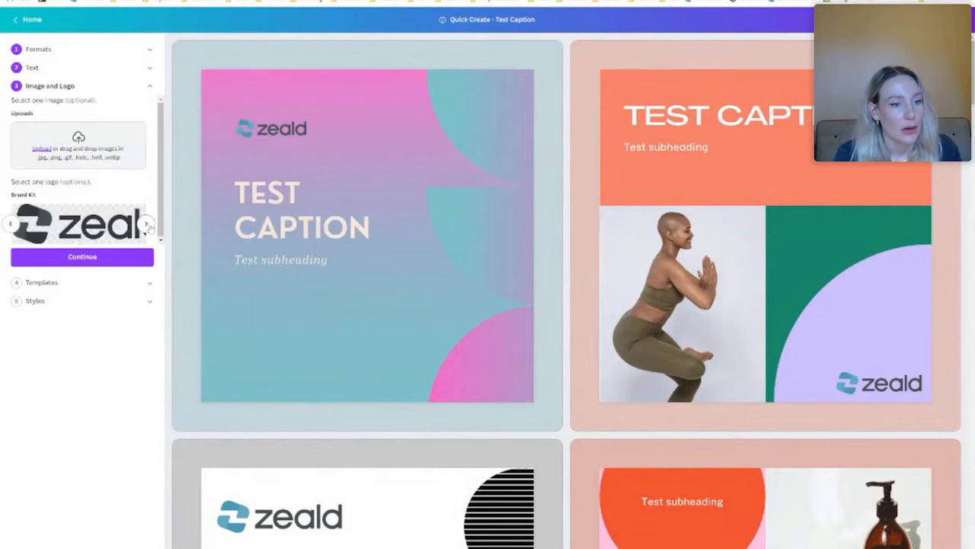
{"action": "left_click", "coordinate": [147, 224]}
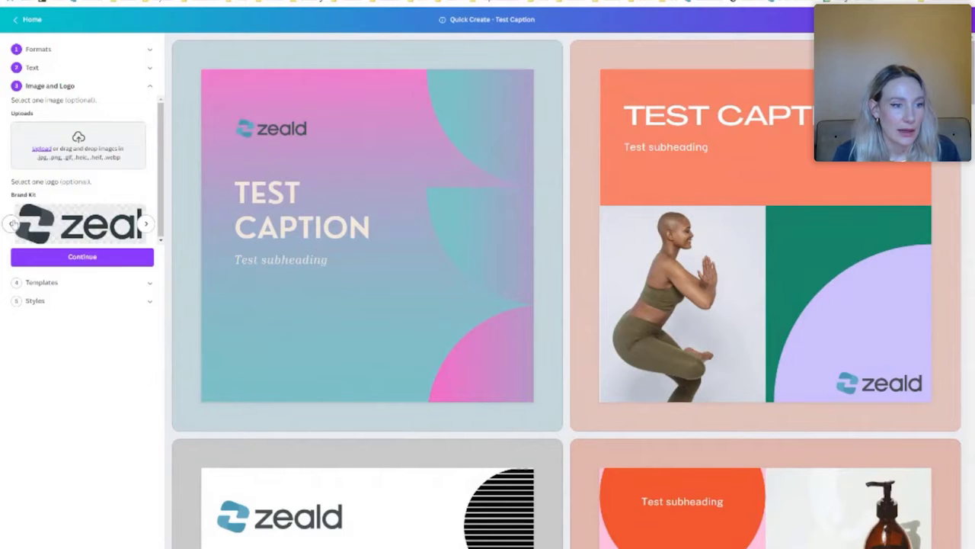
{"action": "left_click", "coordinate": [76, 223]}
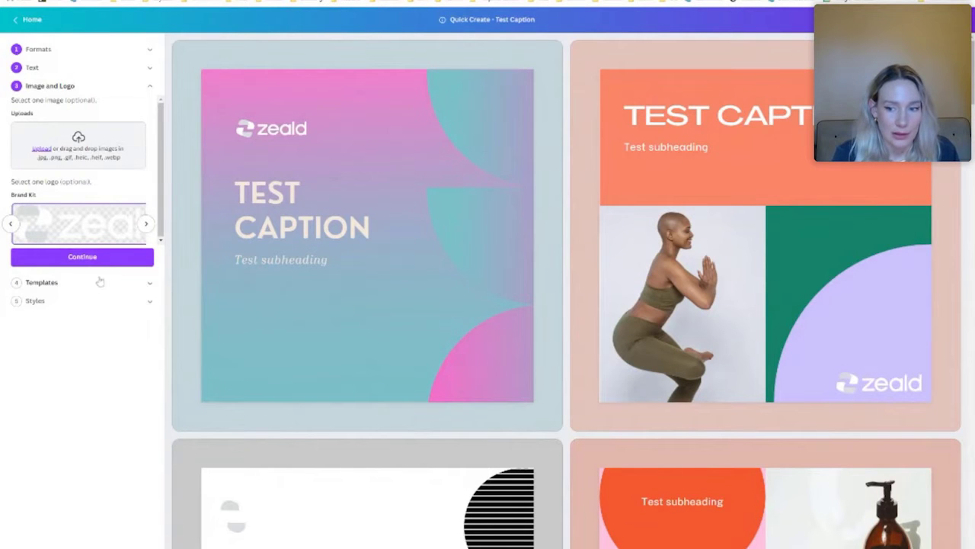
{"action": "scroll", "coordinate": [380, 269], "scroll_direction": "down", "scroll_amount": 3}
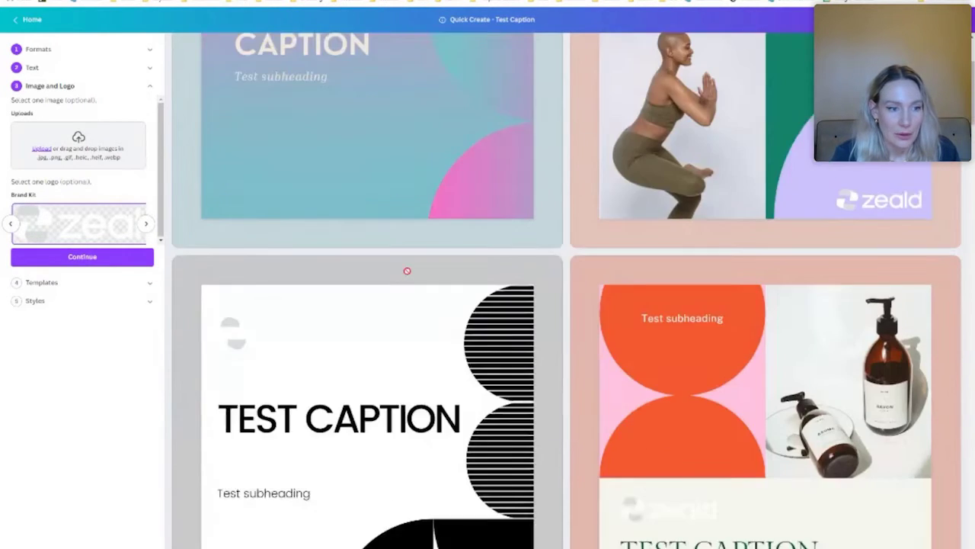
{"action": "scroll", "coordinate": [404, 267], "scroll_direction": "up", "scroll_amount": 3}
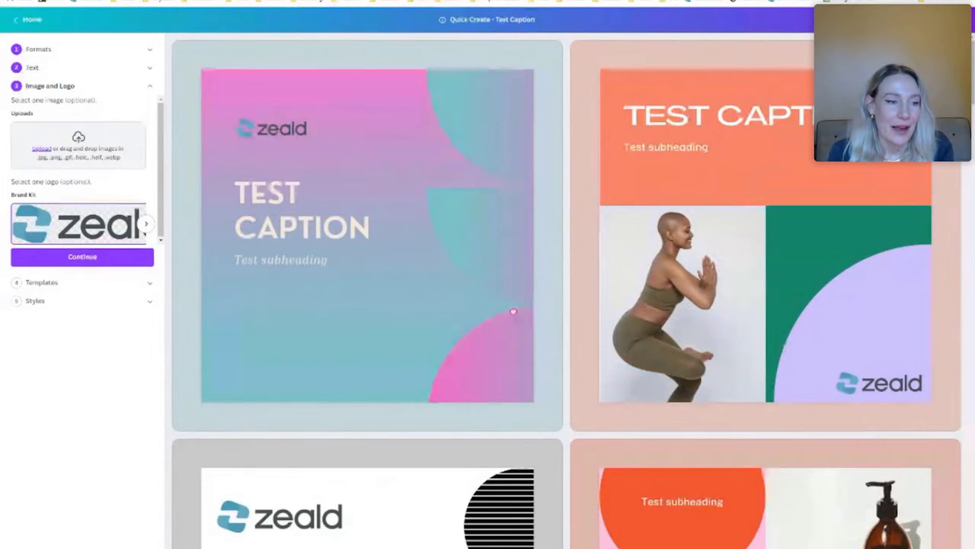
Continue from the image and logo stage to the template stage and look through the available template categories
{"action": "left_click", "coordinate": [89, 259]}
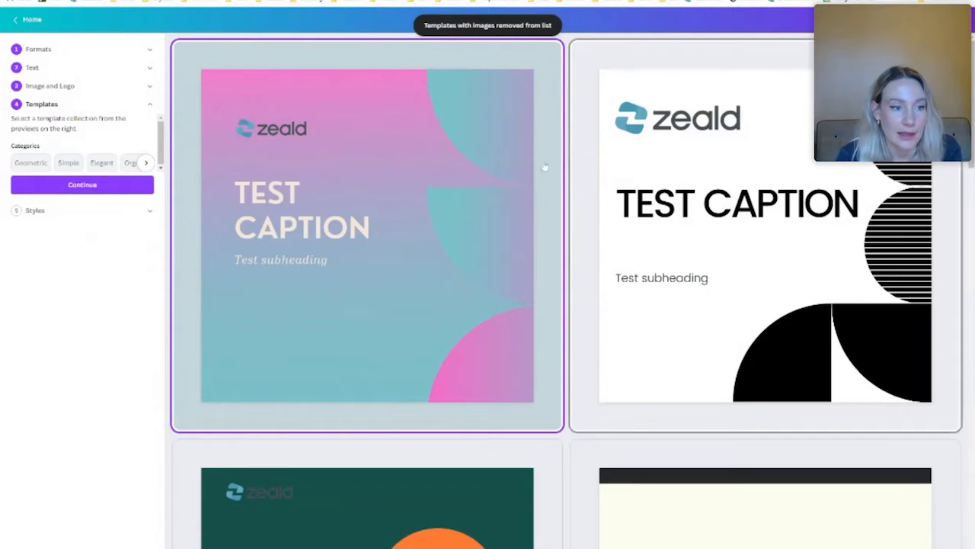
{"action": "left_click", "coordinate": [147, 163]}
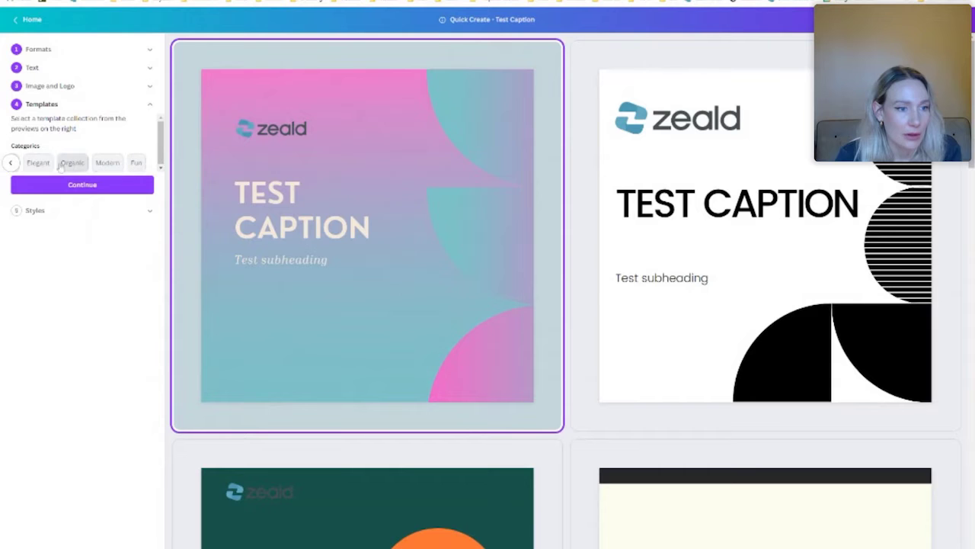
{"action": "left_click", "coordinate": [11, 163]}
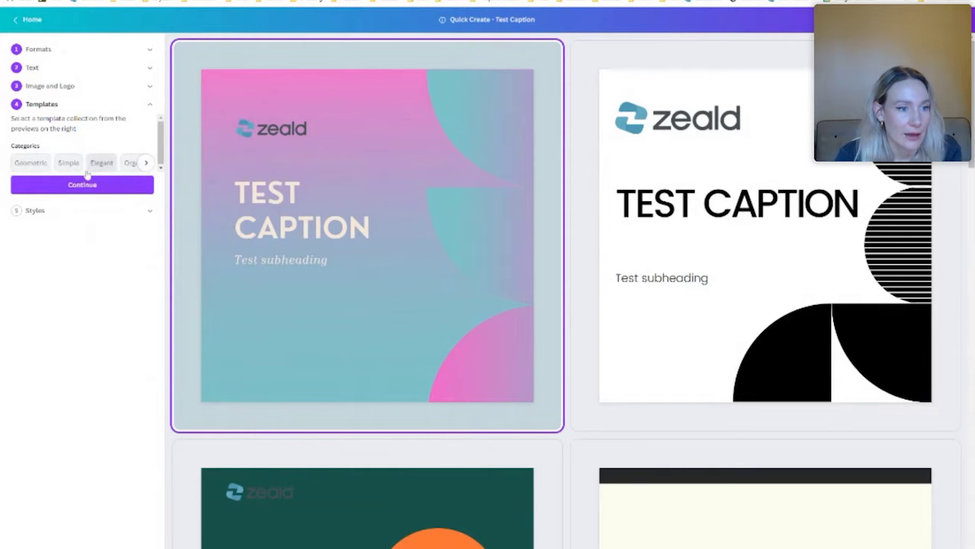
Review the template collection previews and continue to the styles stage with the pink-and-teal geometric design
{"action": "scroll", "coordinate": [665, 215], "scroll_direction": "down", "scroll_amount": 5}
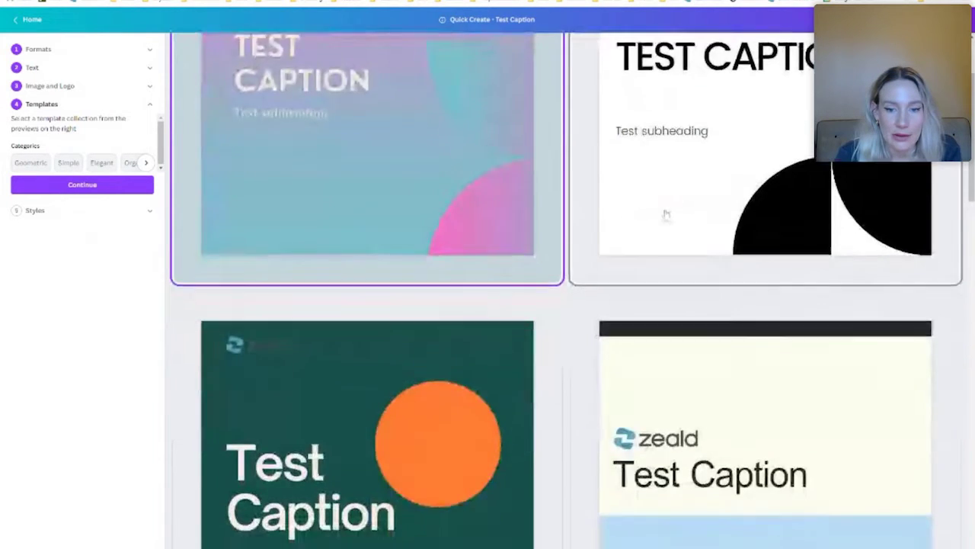
{"action": "scroll", "coordinate": [665, 215], "scroll_direction": "down", "scroll_amount": 8}
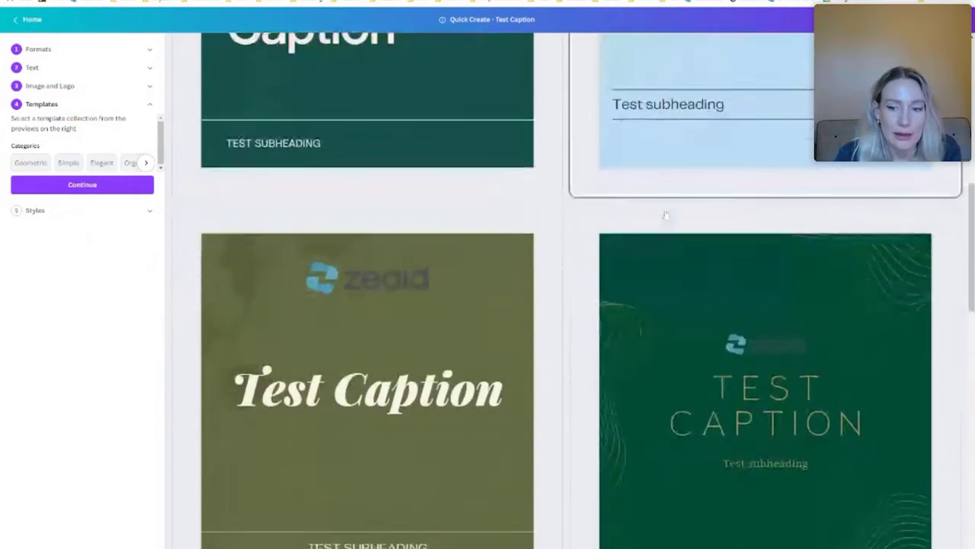
{"action": "scroll", "coordinate": [665, 215], "scroll_direction": "down", "scroll_amount": 7}
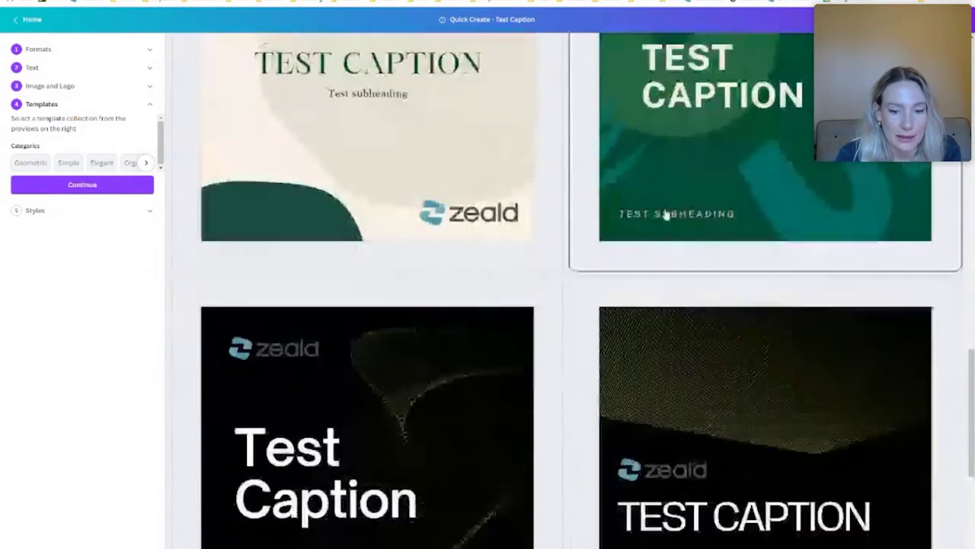
{"action": "scroll", "coordinate": [665, 216], "scroll_direction": "down", "scroll_amount": 4}
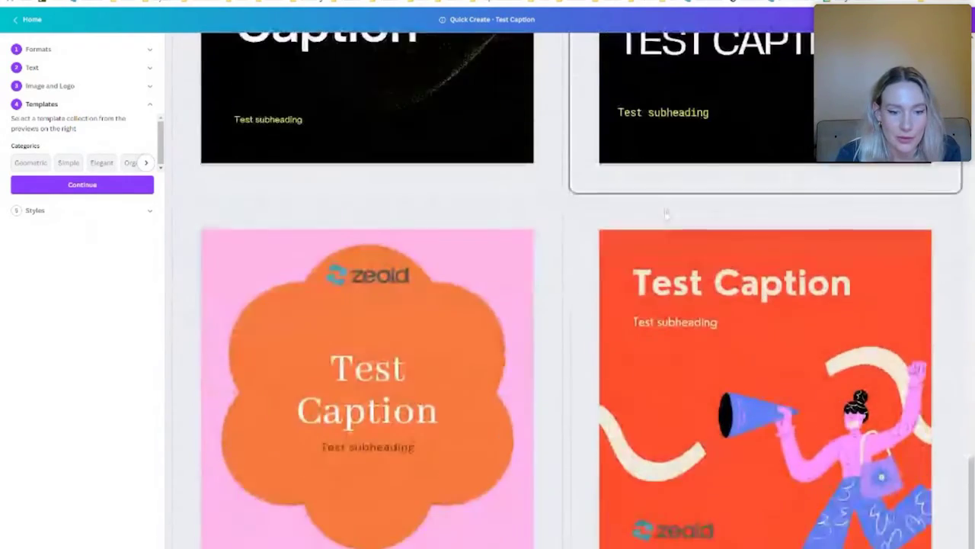
{"action": "scroll", "coordinate": [667, 214], "scroll_direction": "up", "scroll_amount": 1}
{"action": "scroll", "coordinate": [668, 215], "scroll_direction": "up", "scroll_amount": 14}
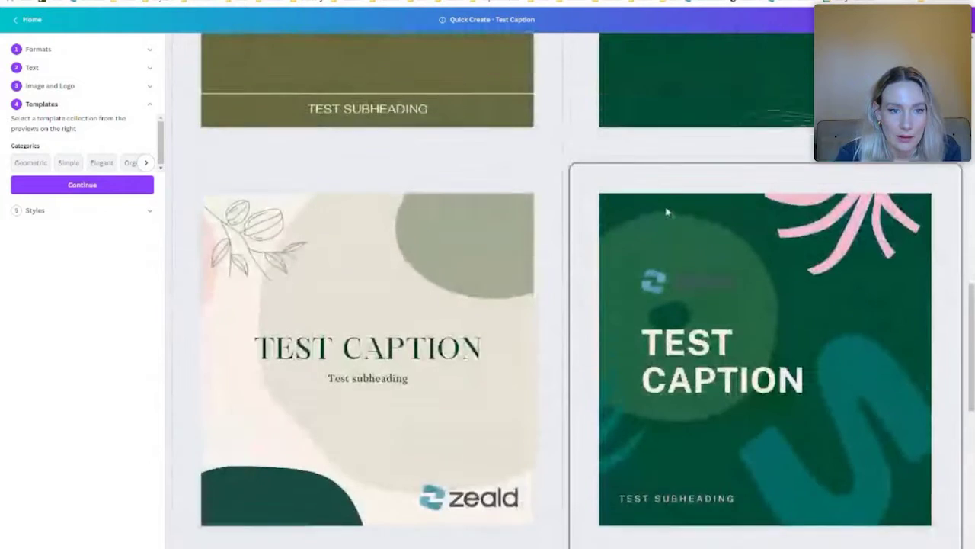
{"action": "scroll", "coordinate": [668, 213], "scroll_direction": "up", "scroll_amount": 3}
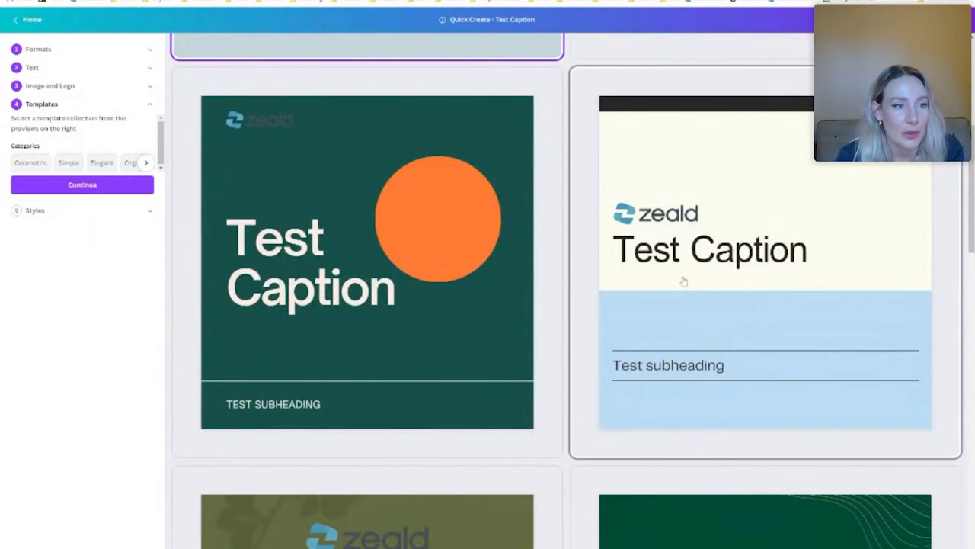
{"action": "scroll", "coordinate": [683, 281], "scroll_direction": "up", "scroll_amount": 5}
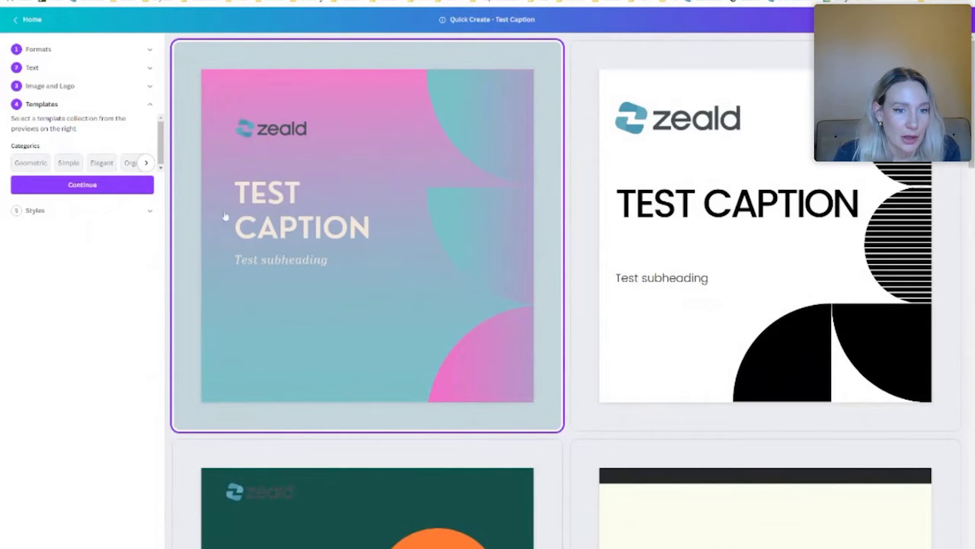
{"action": "left_click", "coordinate": [119, 187]}
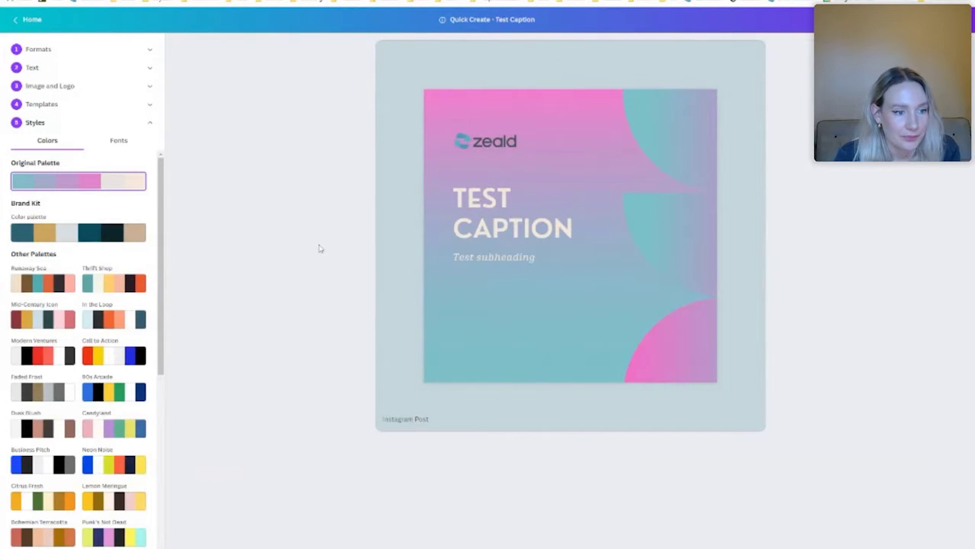
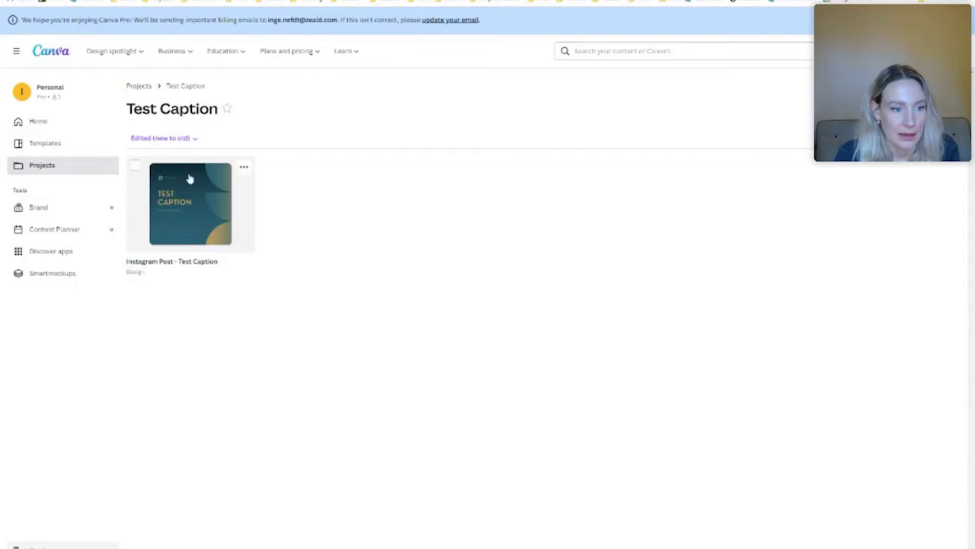
Open the Instagram Post - Test Caption design in the editor and dismiss the Magic commands tour
{"action": "left_click", "coordinate": [209, 218]}
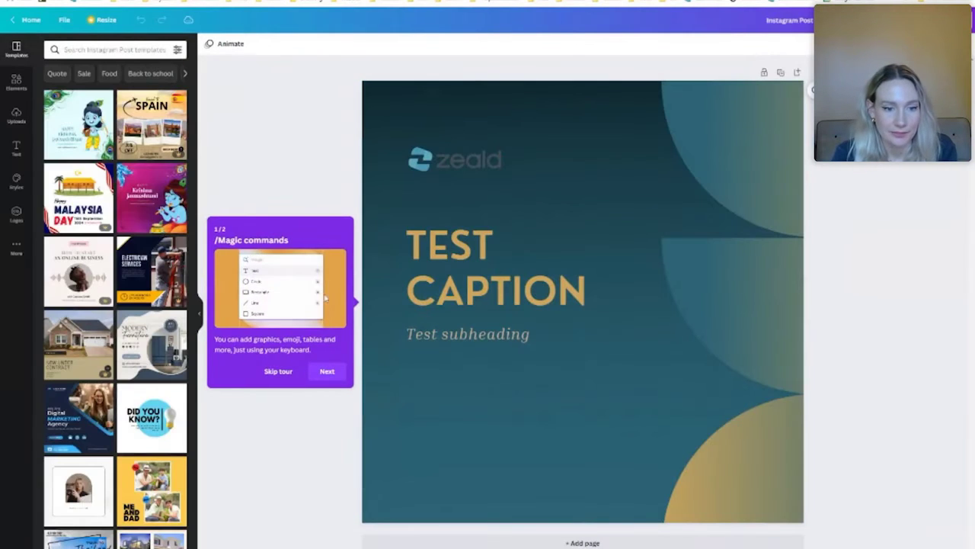
{"action": "left_click", "coordinate": [312, 377]}
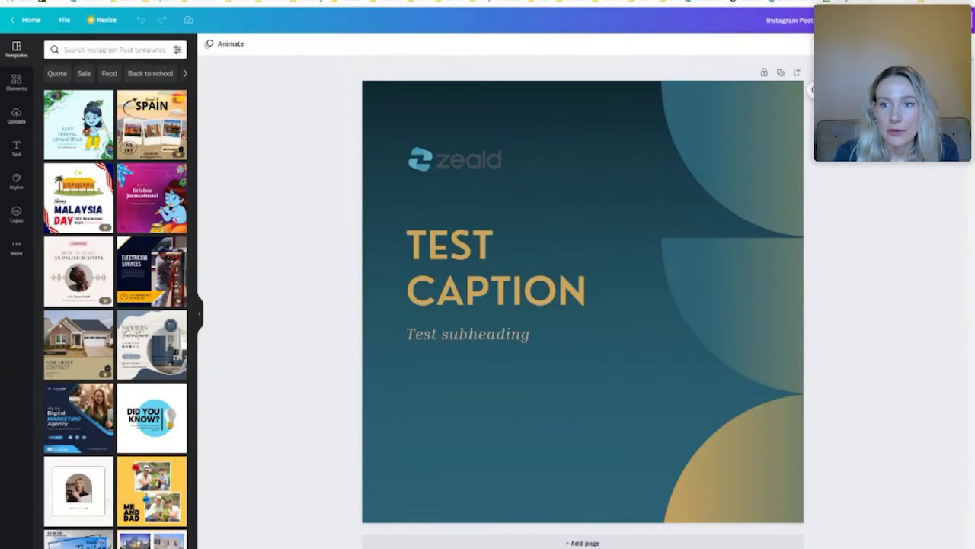
Examine the download file types and settings for the Test Caption post, and close the sharing options
{"action": "left_click", "coordinate": [944, 19]}
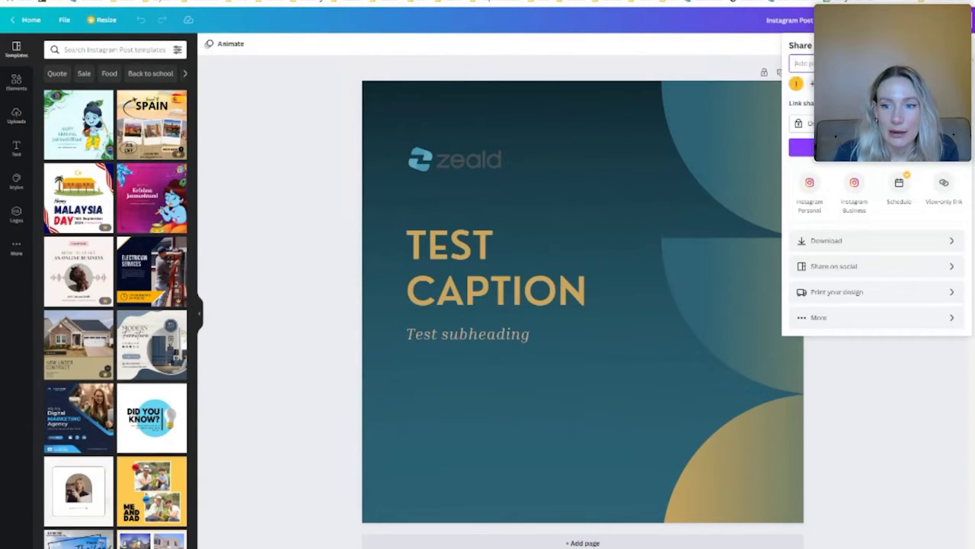
{"action": "left_click", "coordinate": [948, 241]}
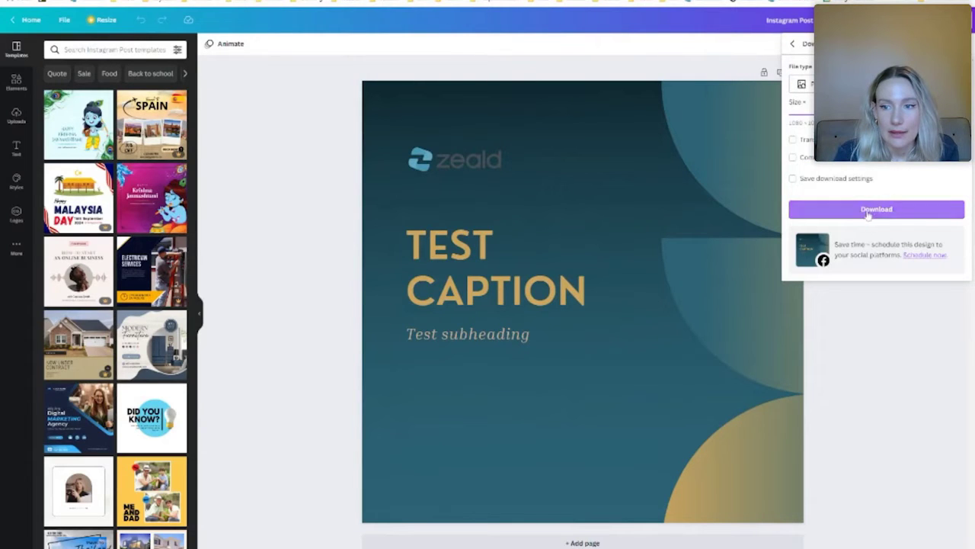
{"action": "left_click", "coordinate": [876, 84]}
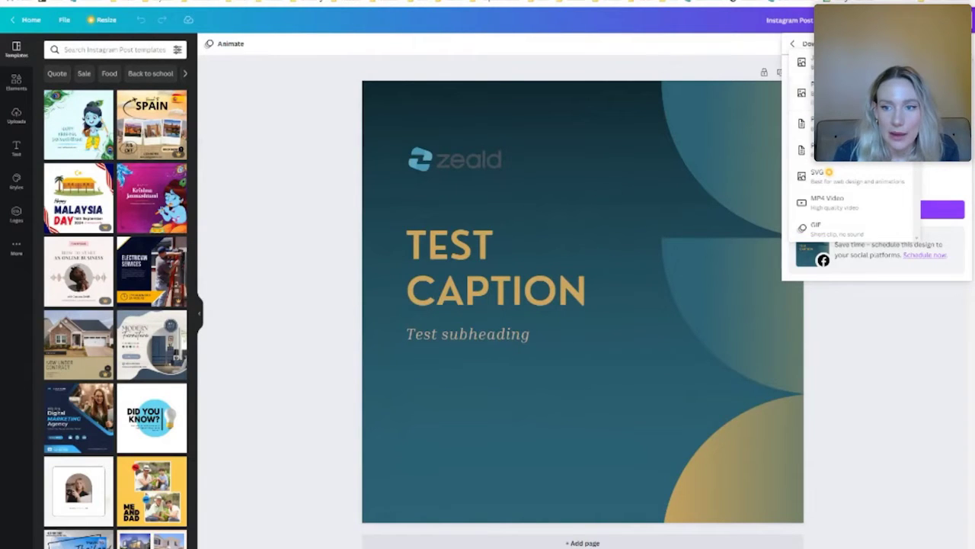
{"action": "left_click", "coordinate": [846, 92]}
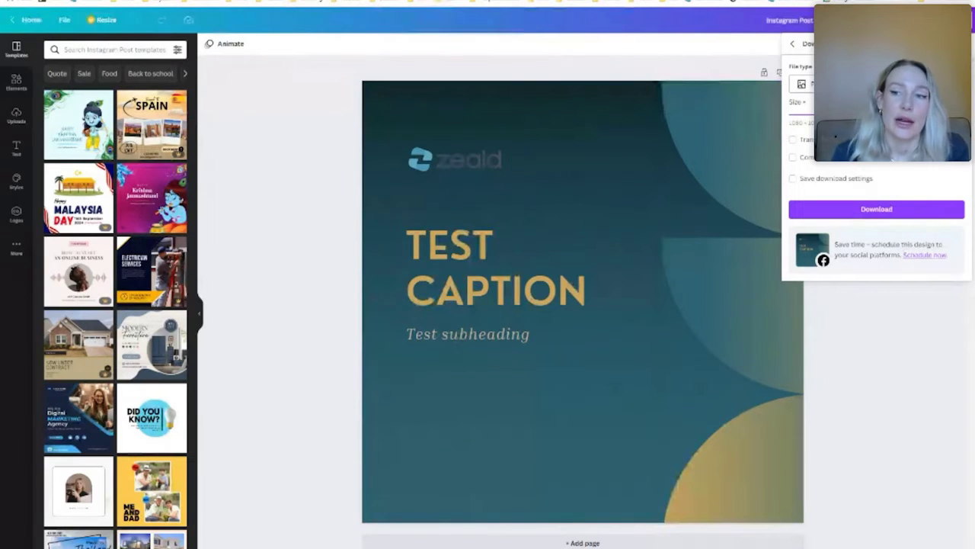
{"action": "left_click", "coordinate": [793, 140]}
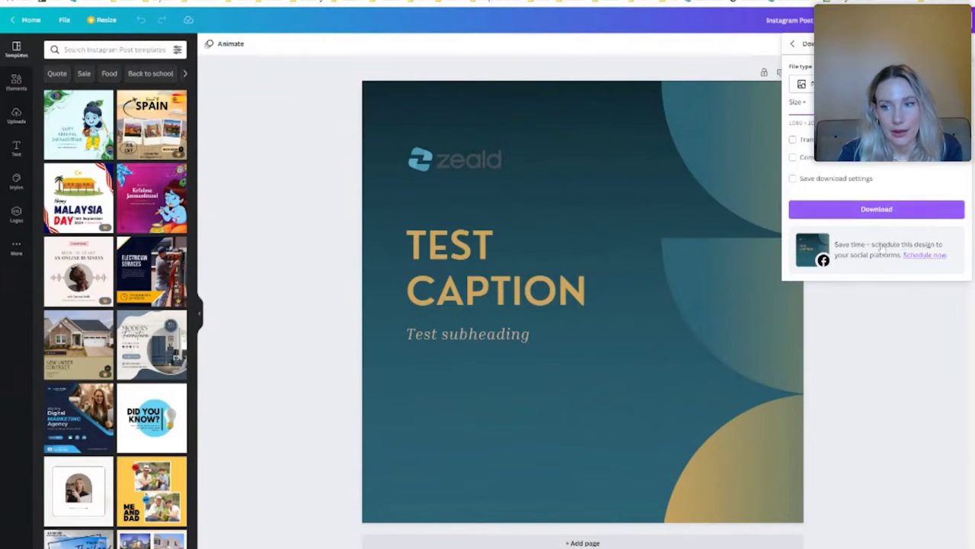
{"action": "left_click", "coordinate": [918, 350]}
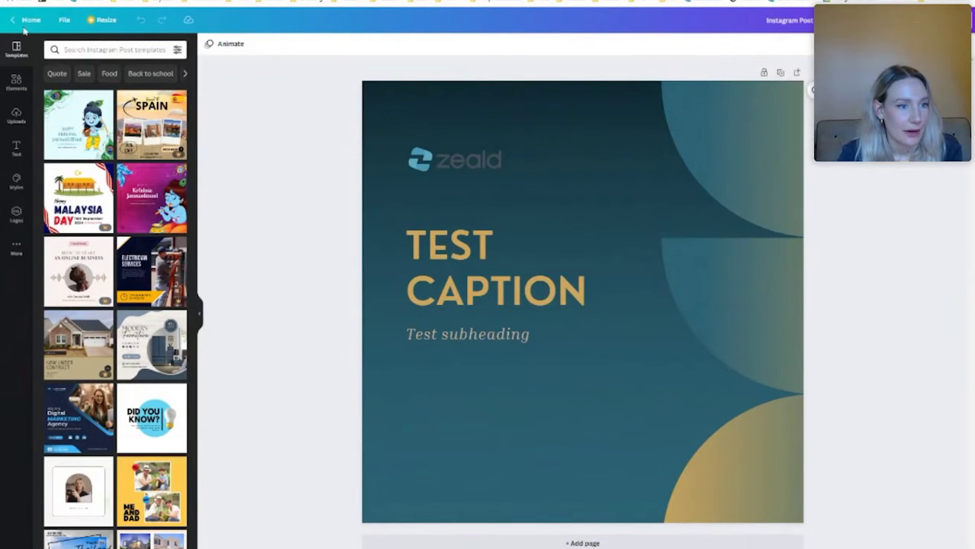
Return to the home page and create a blank Instagram Post (Square) from the social media formats
{"action": "left_click", "coordinate": [27, 19]}
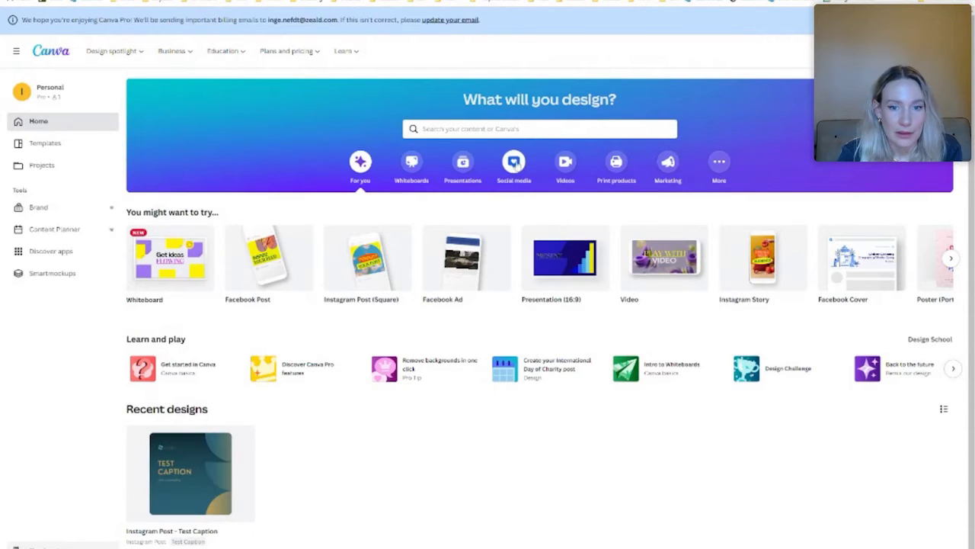
{"action": "left_click", "coordinate": [513, 162]}
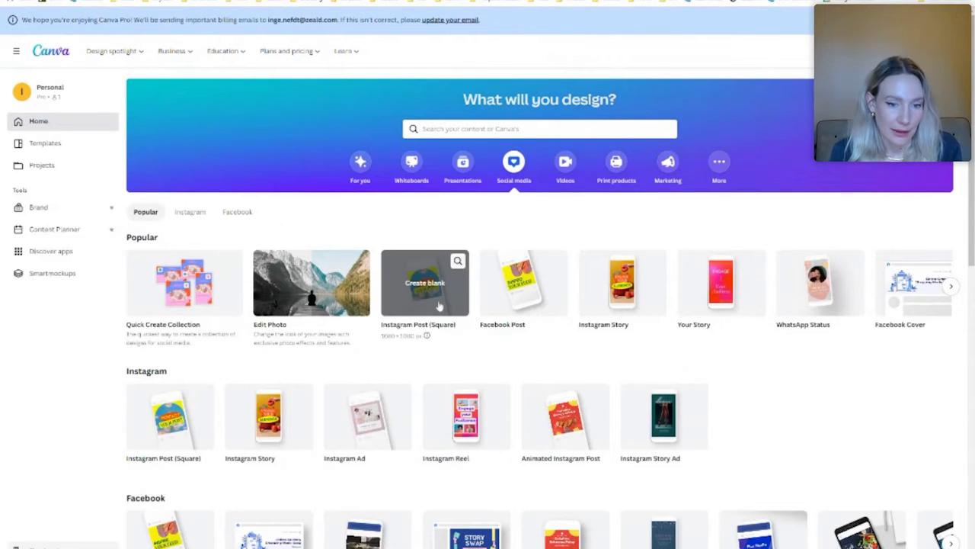
{"action": "left_click", "coordinate": [440, 306]}
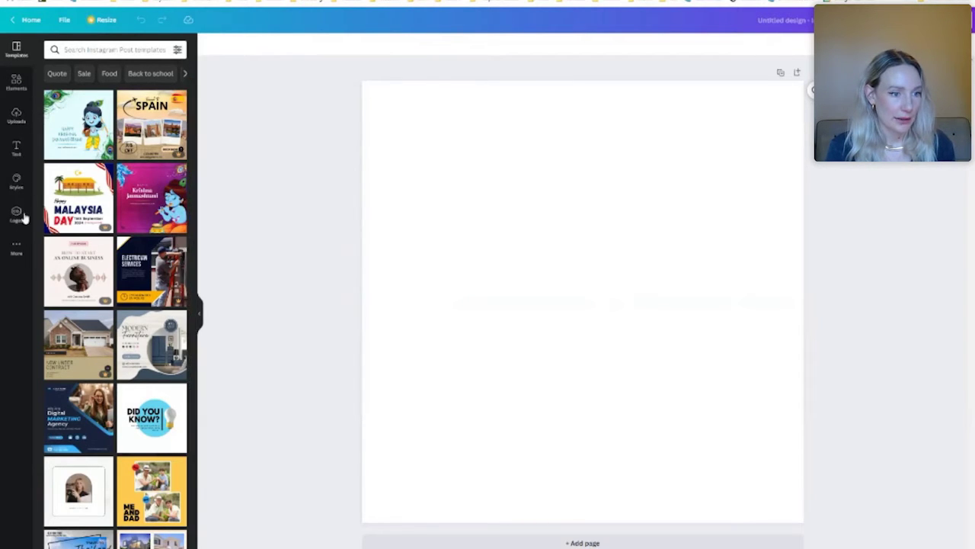
Look over the additional content and apps, and browse the Instagram Post templates for the blank design
{"action": "left_click", "coordinate": [17, 247]}
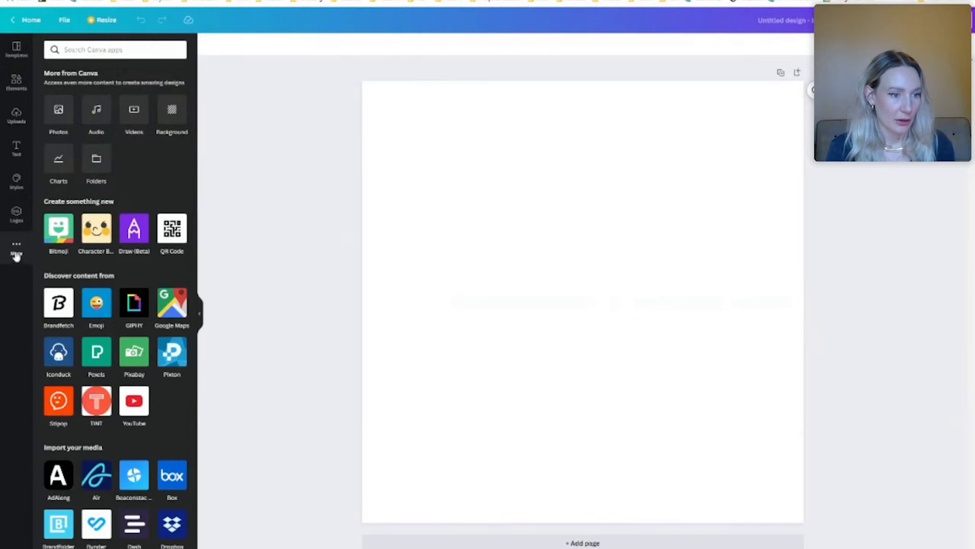
{"action": "left_click", "coordinate": [16, 49]}
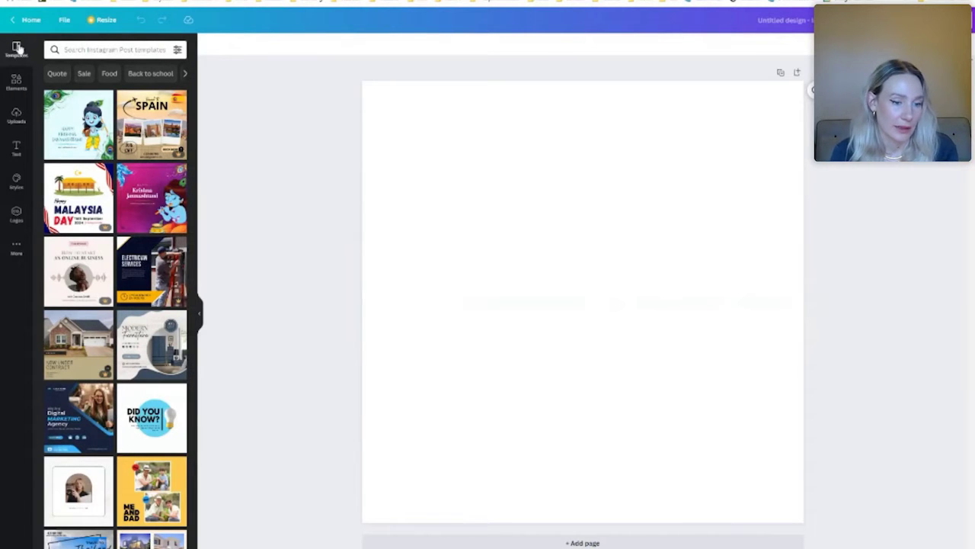
{"action": "scroll", "coordinate": [152, 281], "scroll_direction": "down", "scroll_amount": 3}
{"action": "scroll", "coordinate": [152, 289], "scroll_direction": "down", "scroll_amount": 4}
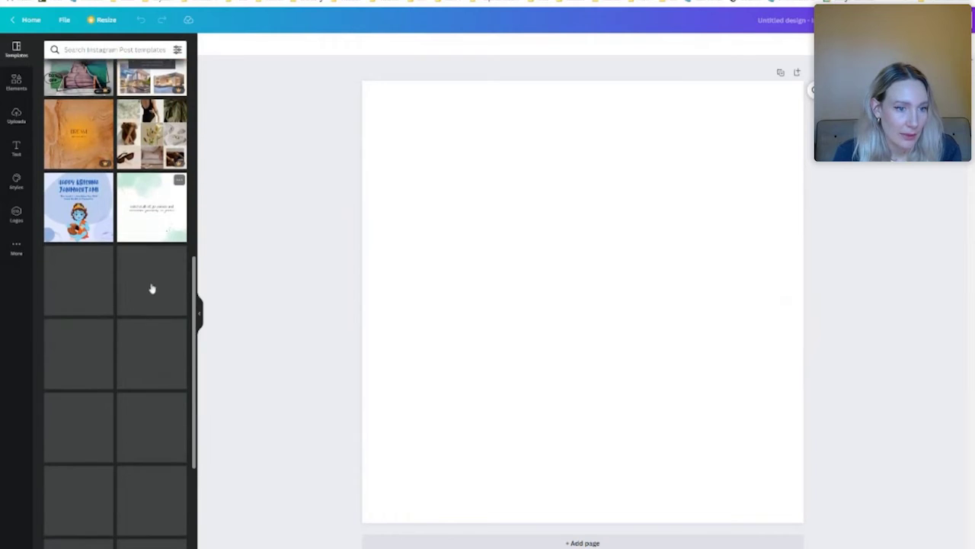
{"action": "scroll", "coordinate": [152, 289], "scroll_direction": "down", "scroll_amount": 2}
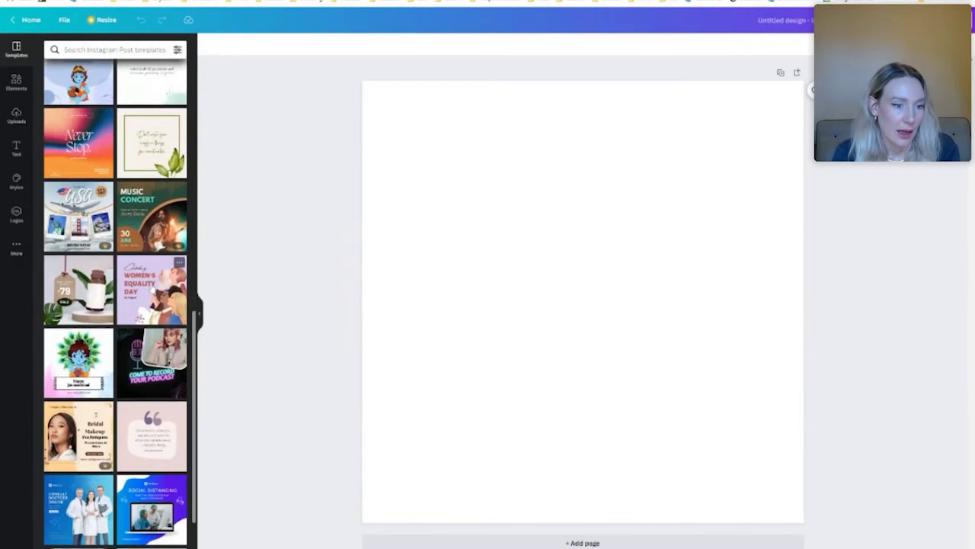
{"action": "scroll", "coordinate": [153, 289], "scroll_direction": "down", "scroll_amount": 3}
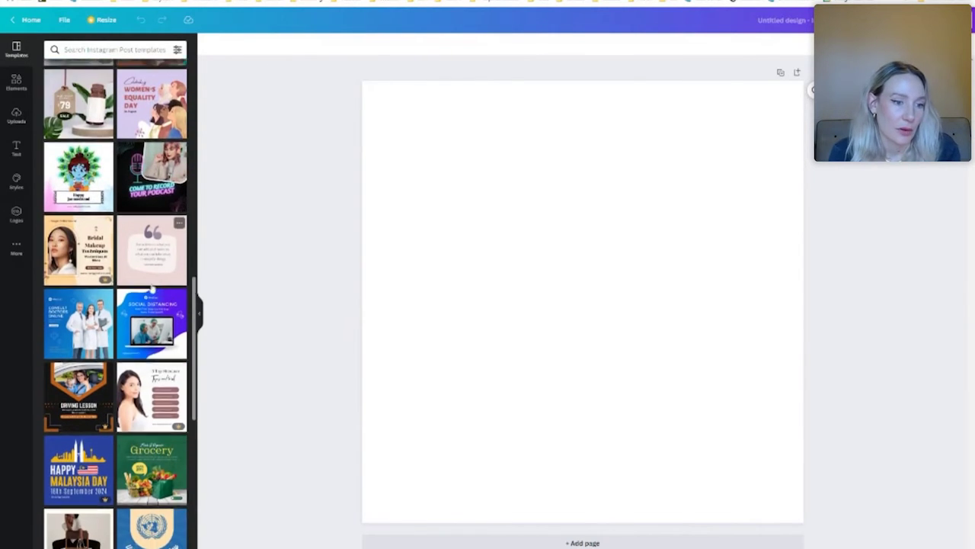
{"action": "scroll", "coordinate": [152, 289], "scroll_direction": "down", "scroll_amount": 7}
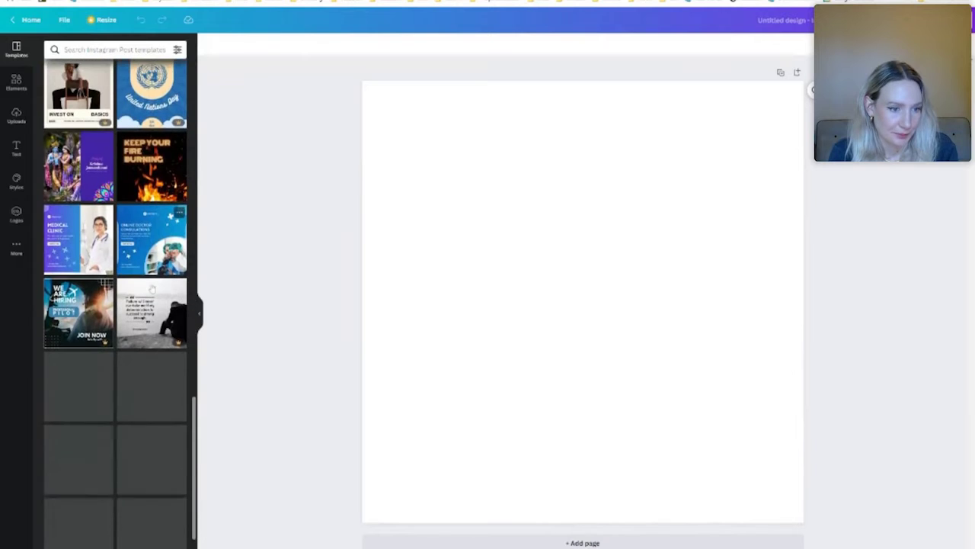
{"action": "scroll", "coordinate": [143, 207], "scroll_direction": "down", "scroll_amount": 2}
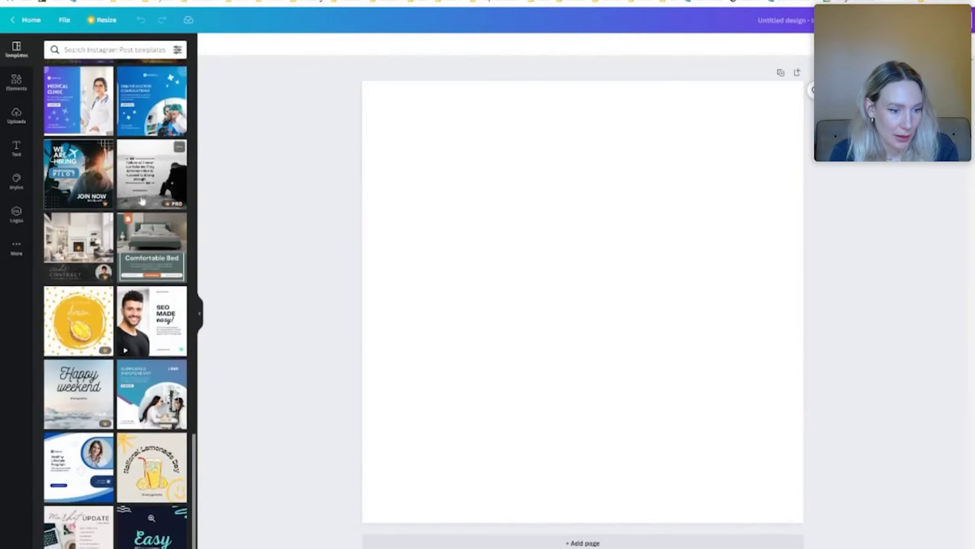
{"action": "scroll", "coordinate": [141, 201], "scroll_direction": "up", "scroll_amount": 15}
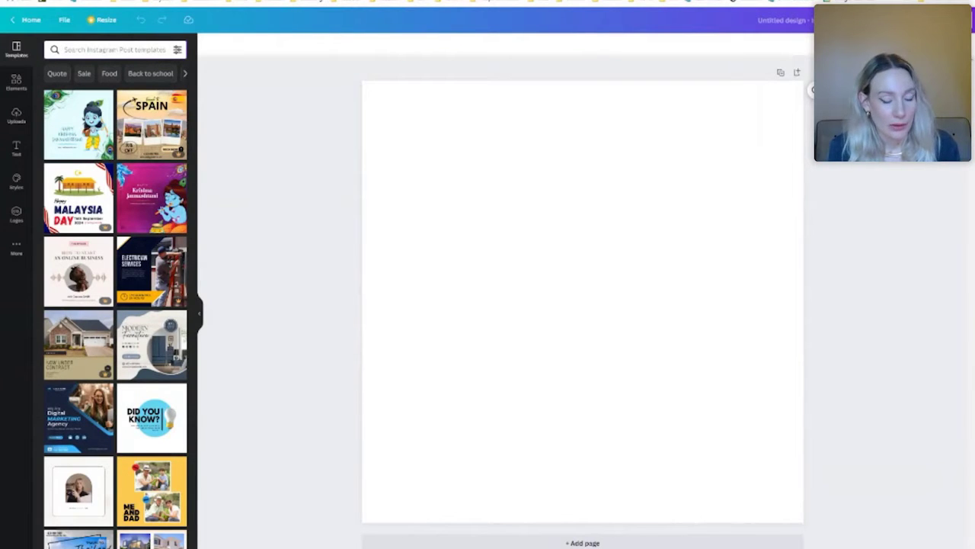
Search the templates for "minimal" and apply the pink "We have big news to share!!!" speech bubble template to the blank page
{"action": "type", "text": "minimal"}
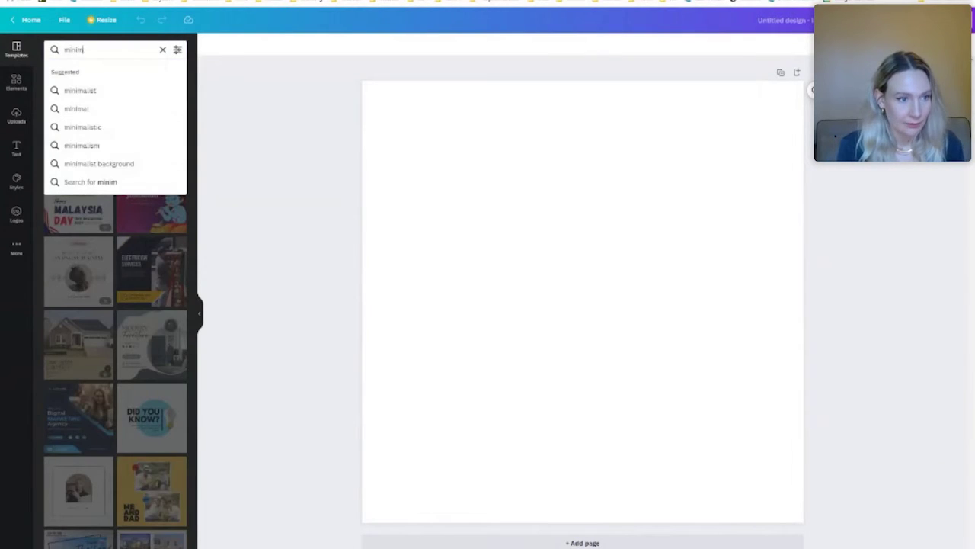
{"action": "key", "text": "Return"}
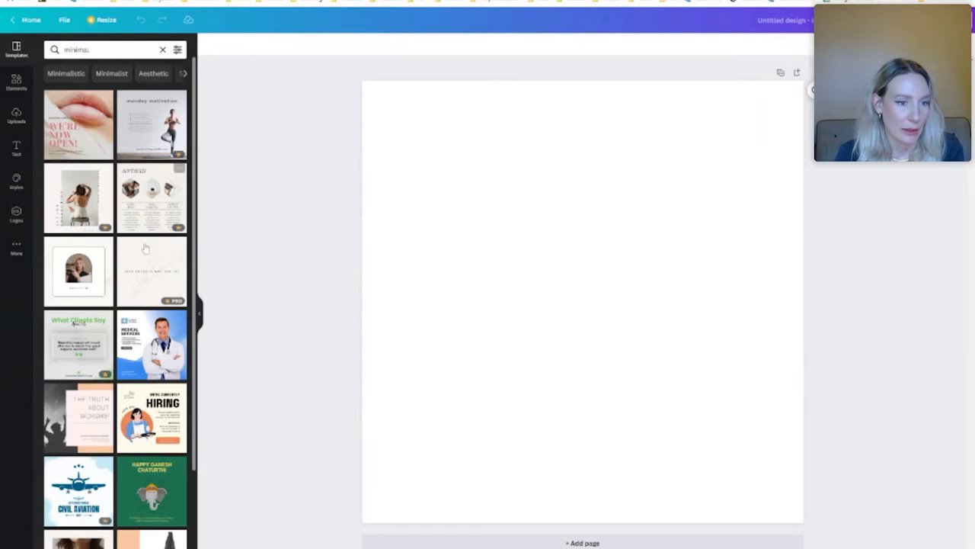
{"action": "scroll", "coordinate": [153, 245], "scroll_direction": "down", "scroll_amount": 3}
{"action": "scroll", "coordinate": [153, 245], "scroll_direction": "down", "scroll_amount": 3}
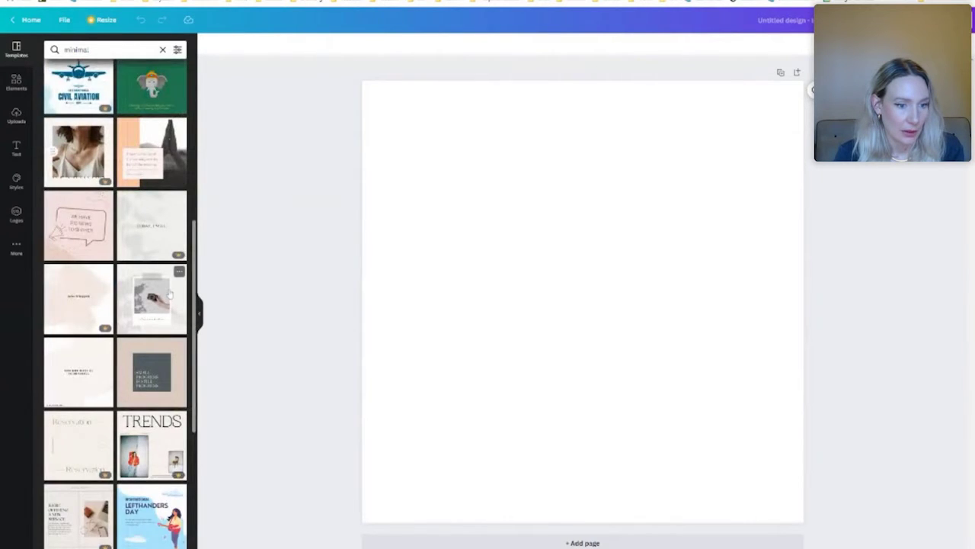
{"action": "scroll", "coordinate": [169, 284], "scroll_direction": "down", "scroll_amount": 1}
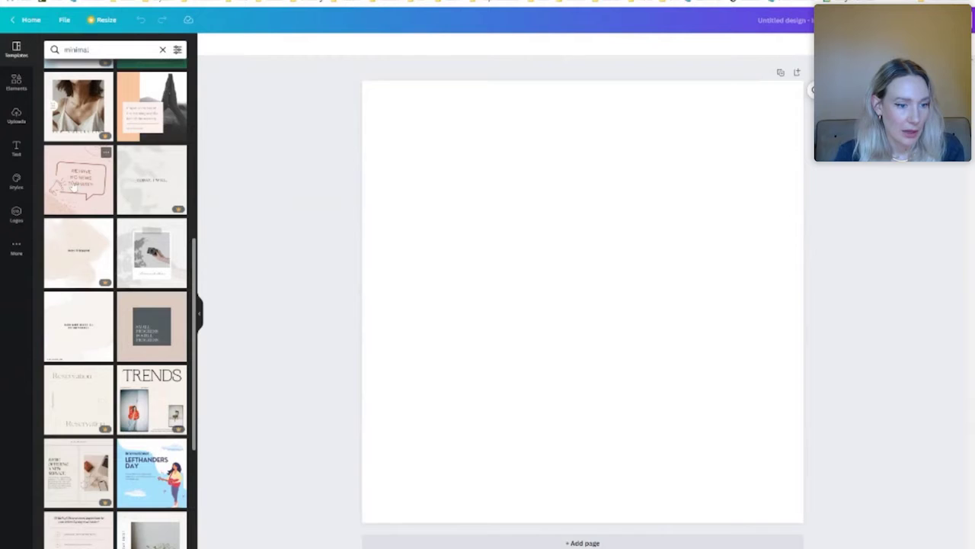
{"action": "left_click", "coordinate": [74, 188]}
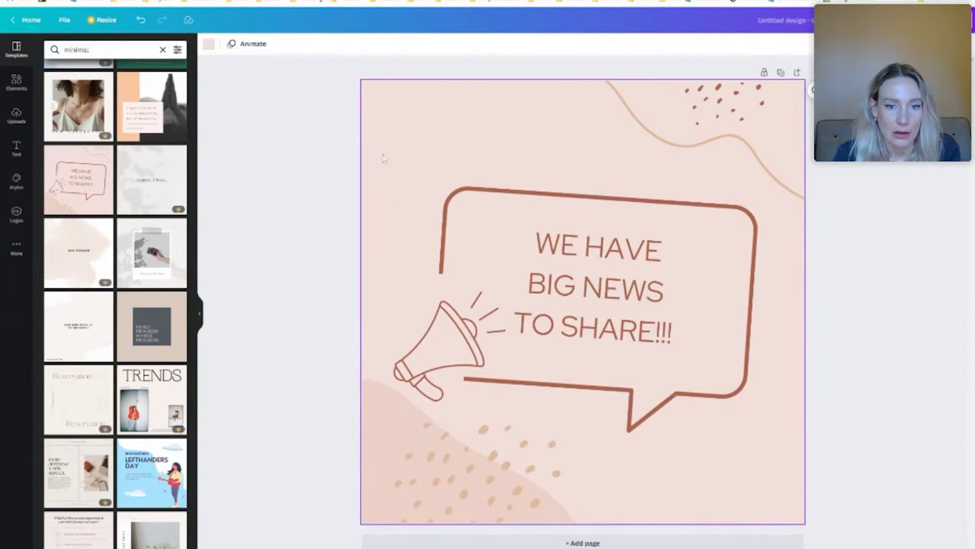
Recolor the page background and the rectangle behind the megaphone with the lighter teal from the brand kit palette
{"action": "left_click", "coordinate": [208, 46]}
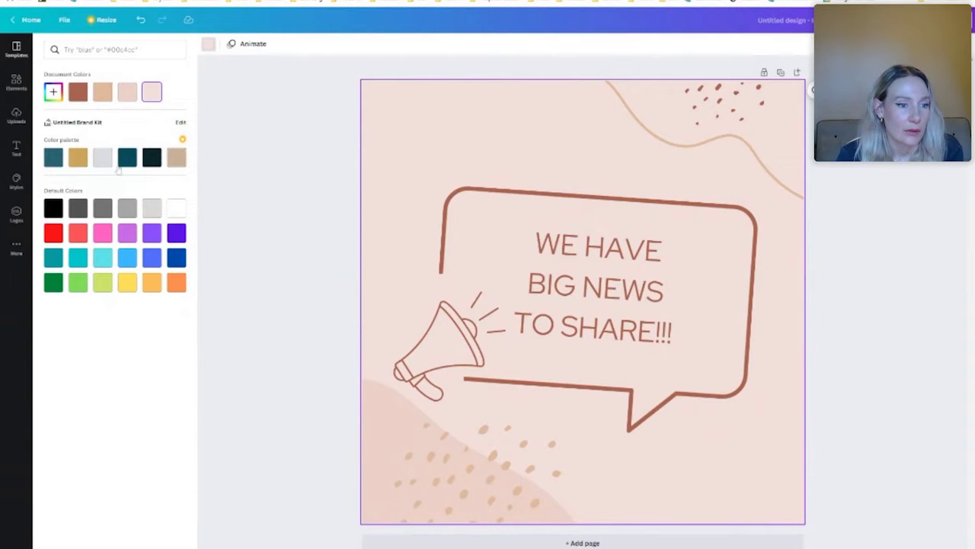
{"action": "left_click", "coordinate": [53, 157]}
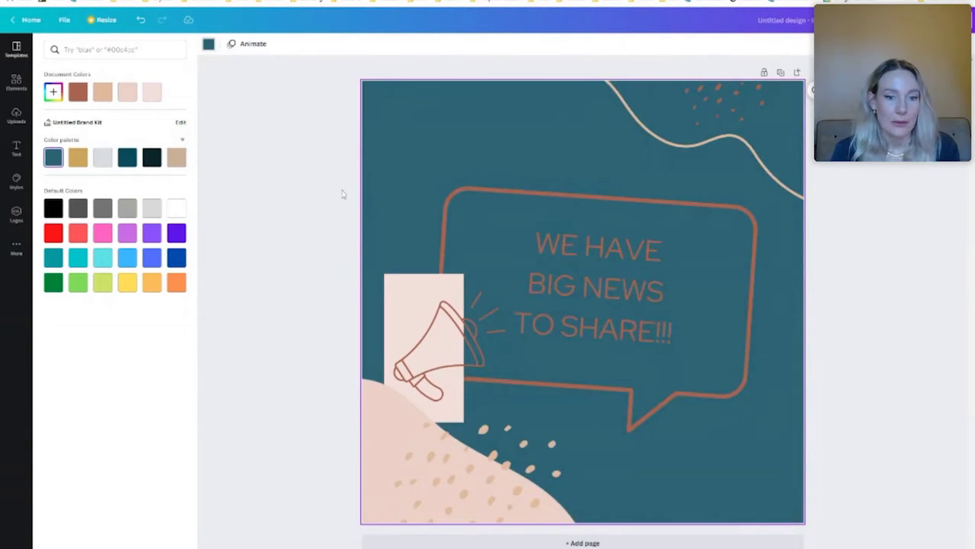
{"action": "left_click", "coordinate": [407, 288]}
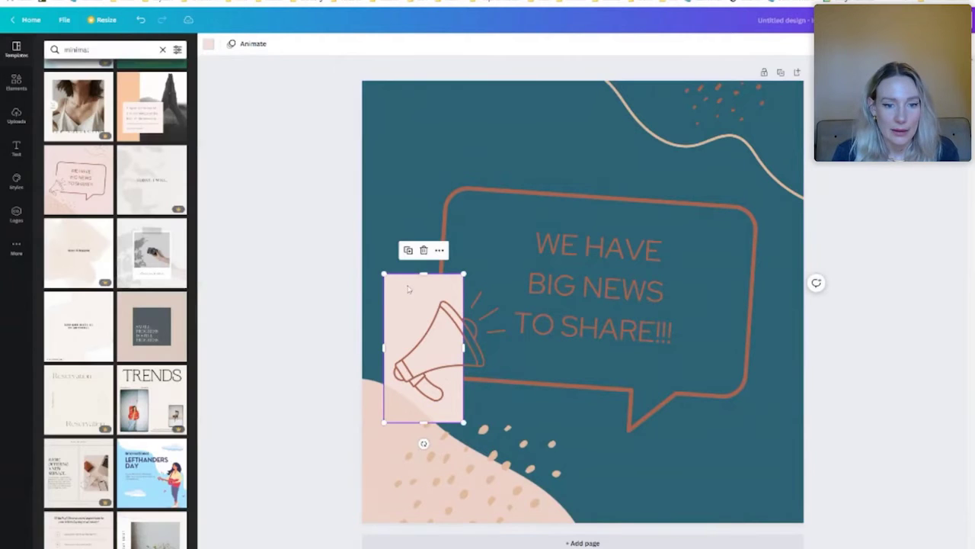
{"action": "key", "text": "Delete"}
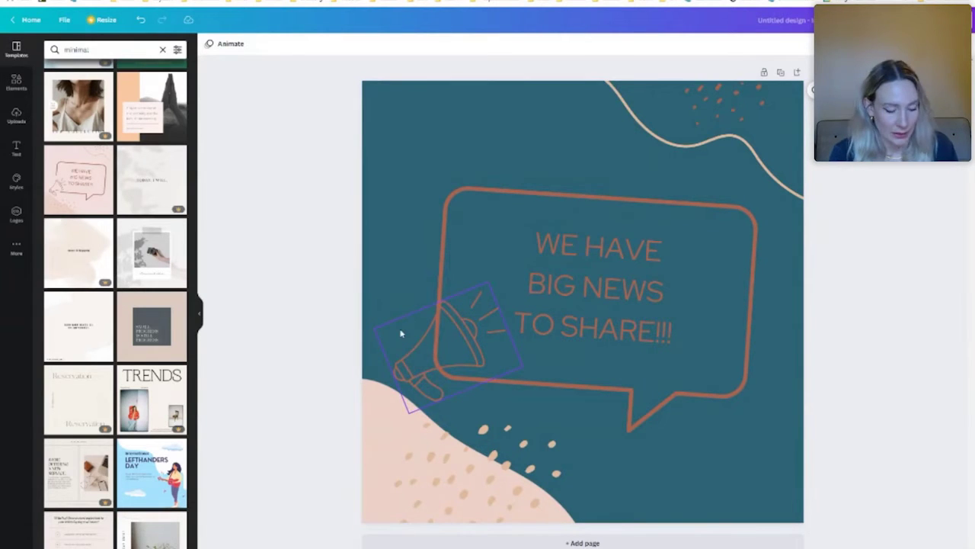
{"action": "key", "text": "ctrl+z"}
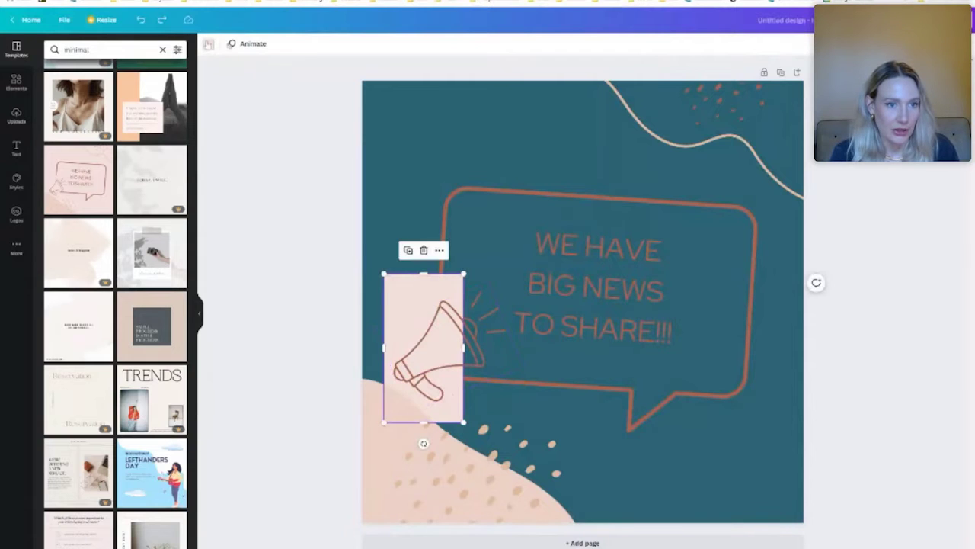
{"action": "left_click", "coordinate": [208, 43]}
{"action": "left_click", "coordinate": [53, 157]}
{"action": "key", "text": "Escape"}
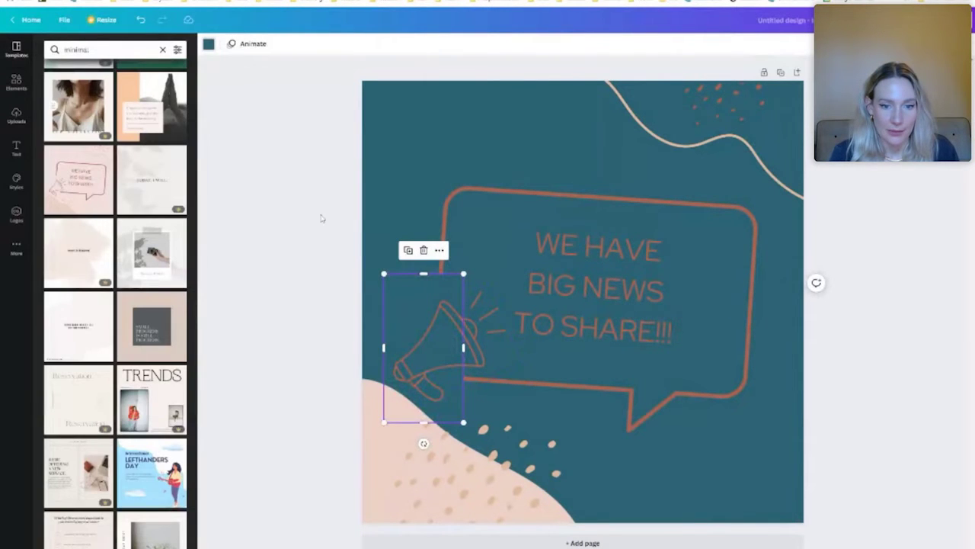
{"action": "left_click", "coordinate": [333, 223]}
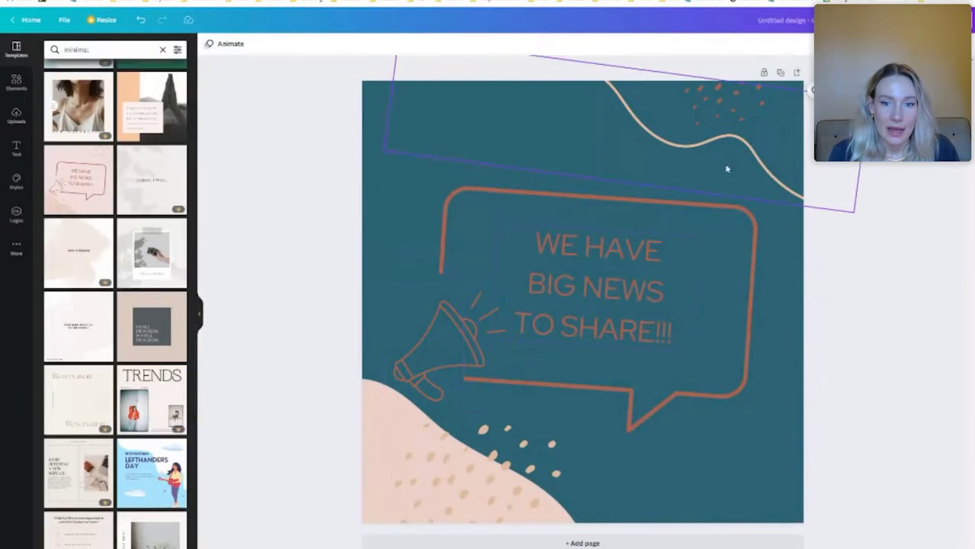
Change the speech bubble outline to the beige brand kit color
{"action": "left_click", "coordinate": [727, 220]}
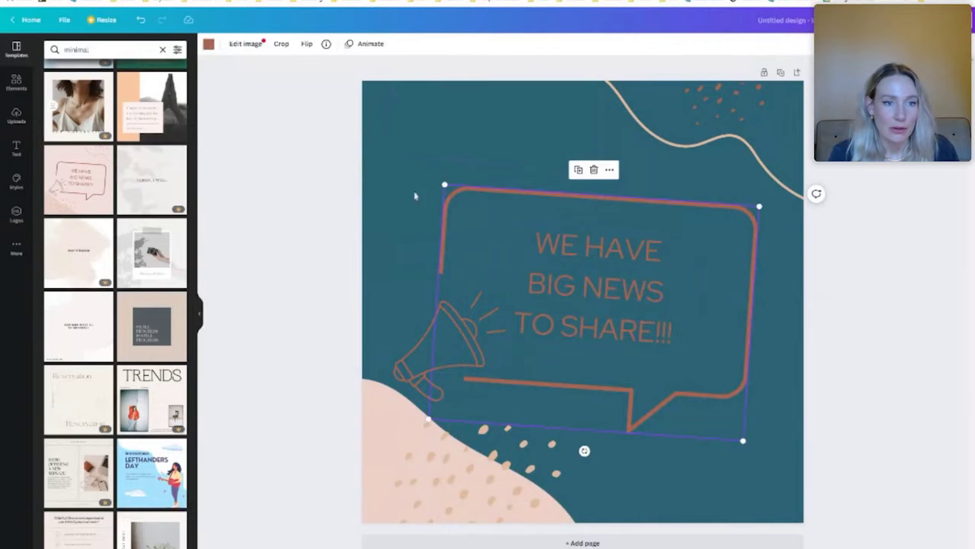
{"action": "left_click", "coordinate": [208, 44]}
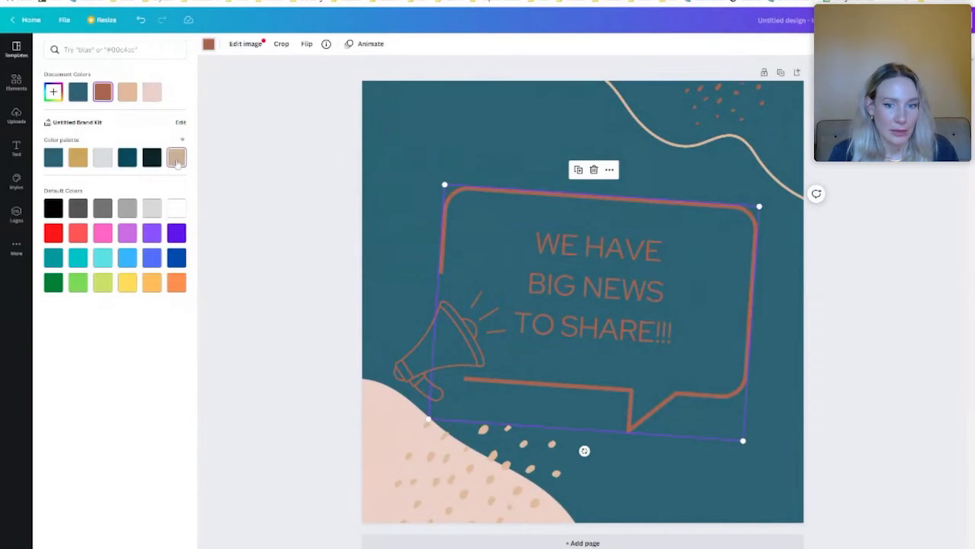
{"action": "left_click", "coordinate": [176, 158]}
Set the "We have big news to share!!!" text to Poppins Thin and color it with the brand kit's beige
{"action": "left_click", "coordinate": [539, 262]}
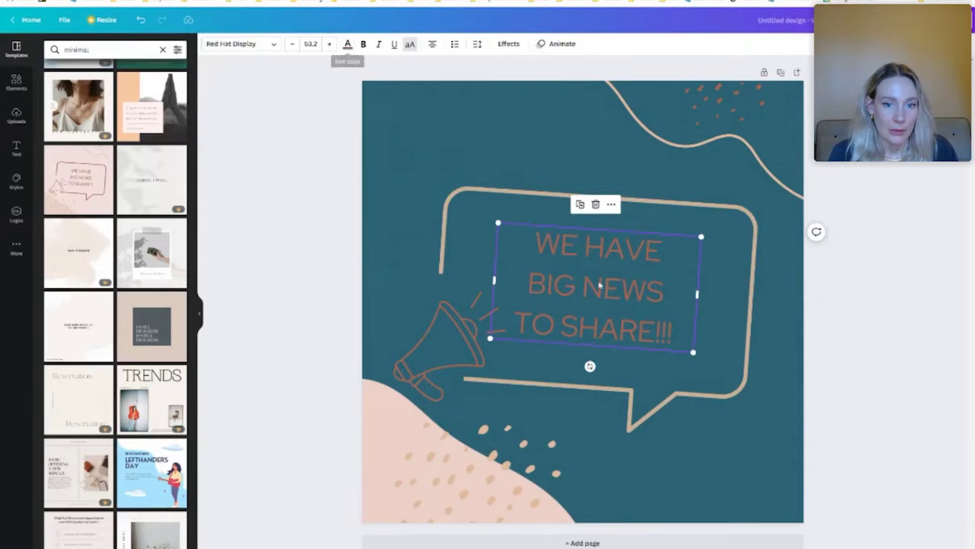
{"action": "left_click", "coordinate": [228, 43]}
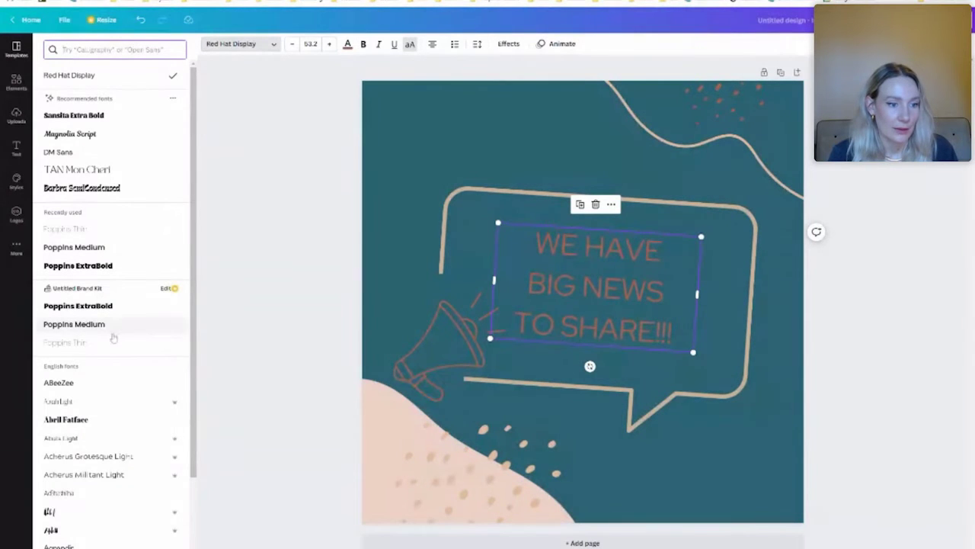
{"action": "left_click", "coordinate": [73, 325]}
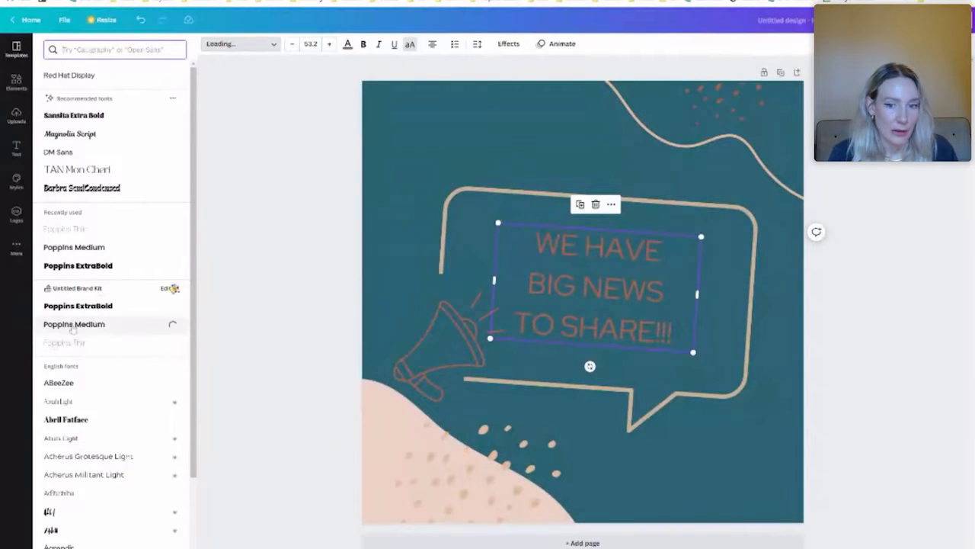
{"action": "left_click", "coordinate": [73, 343]}
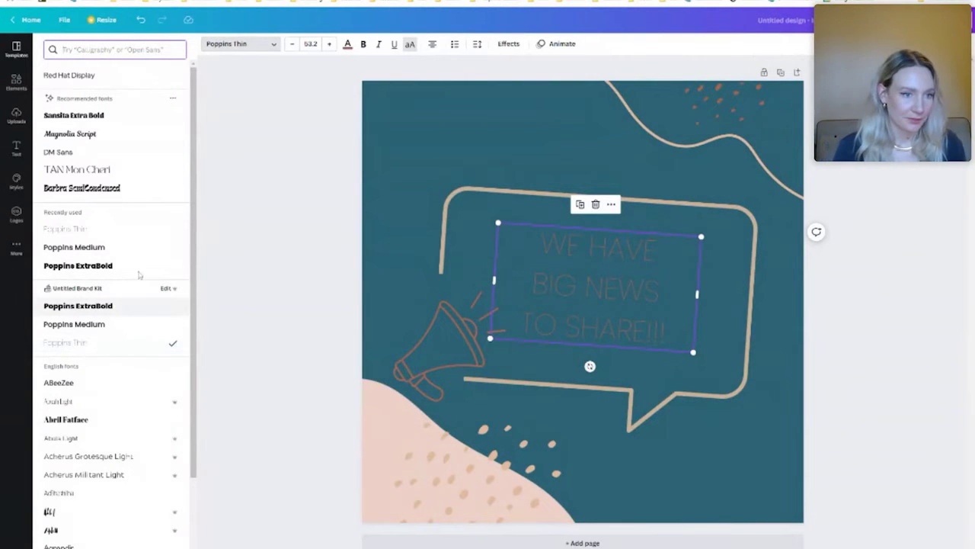
{"action": "left_click", "coordinate": [348, 44]}
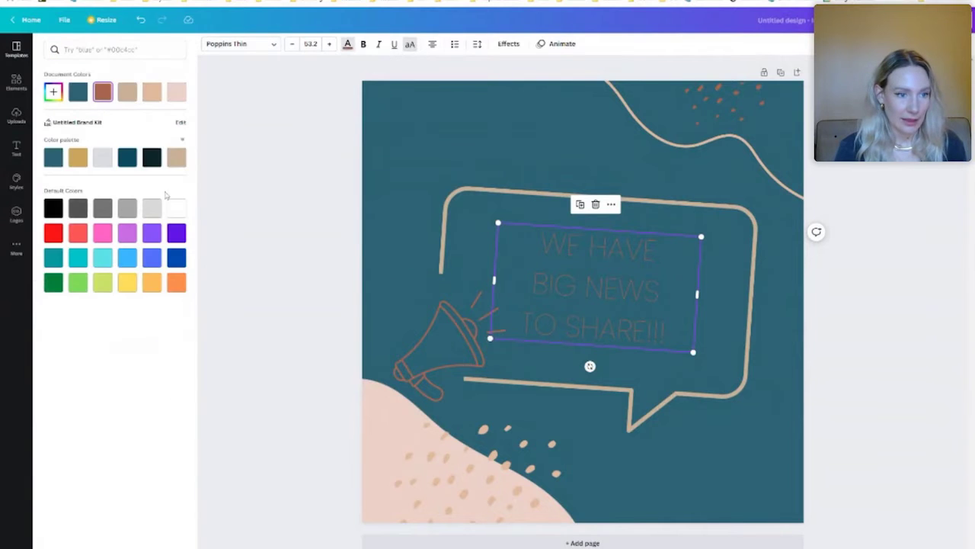
{"action": "left_click", "coordinate": [177, 157]}
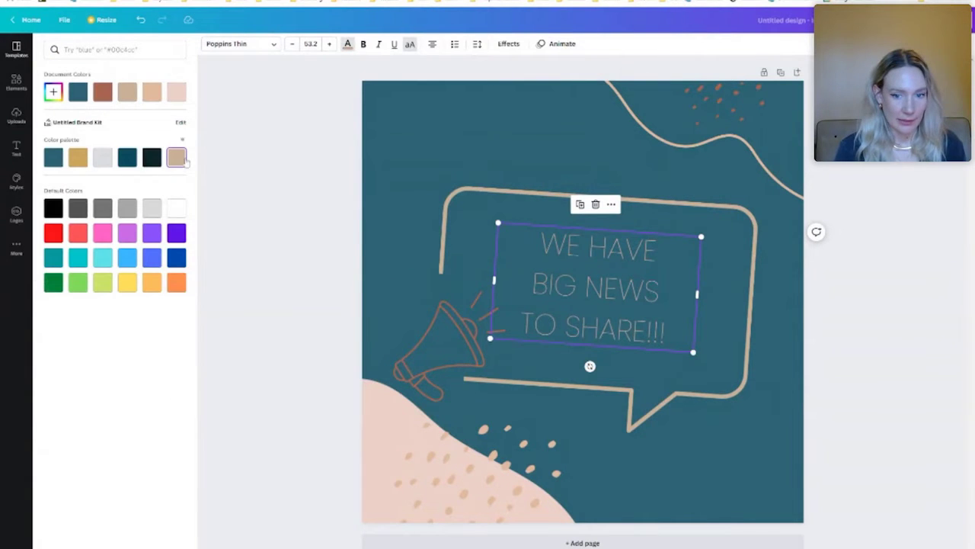
Recolor the megaphone graphic and the dots in the page's upper right corner with the brand kit's beige
{"action": "left_click", "coordinate": [420, 347]}
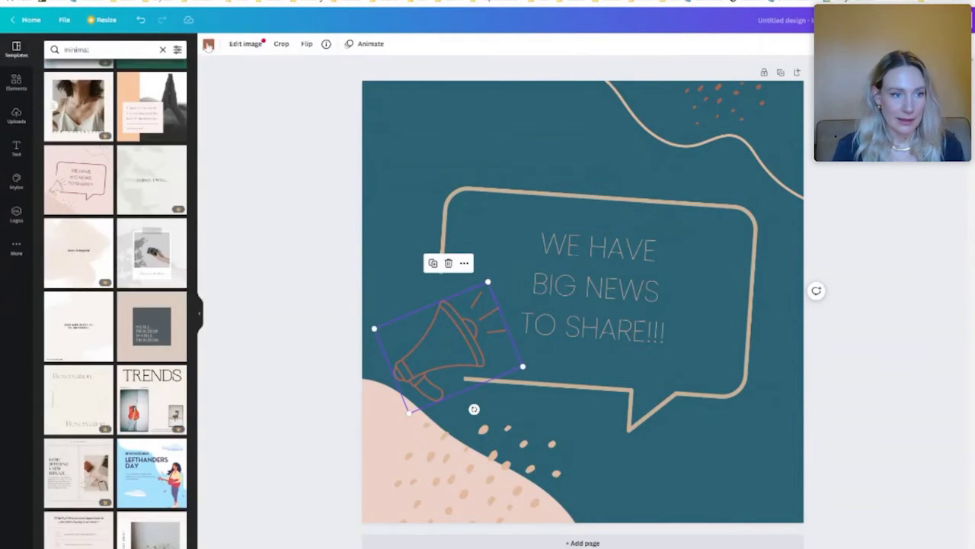
{"action": "left_click", "coordinate": [208, 45]}
{"action": "left_click", "coordinate": [176, 158]}
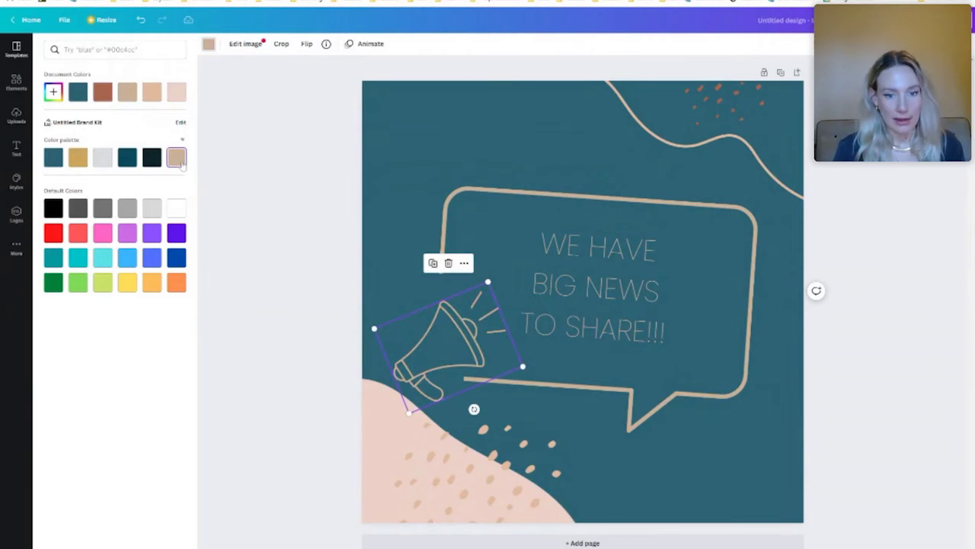
{"action": "left_click", "coordinate": [738, 113]}
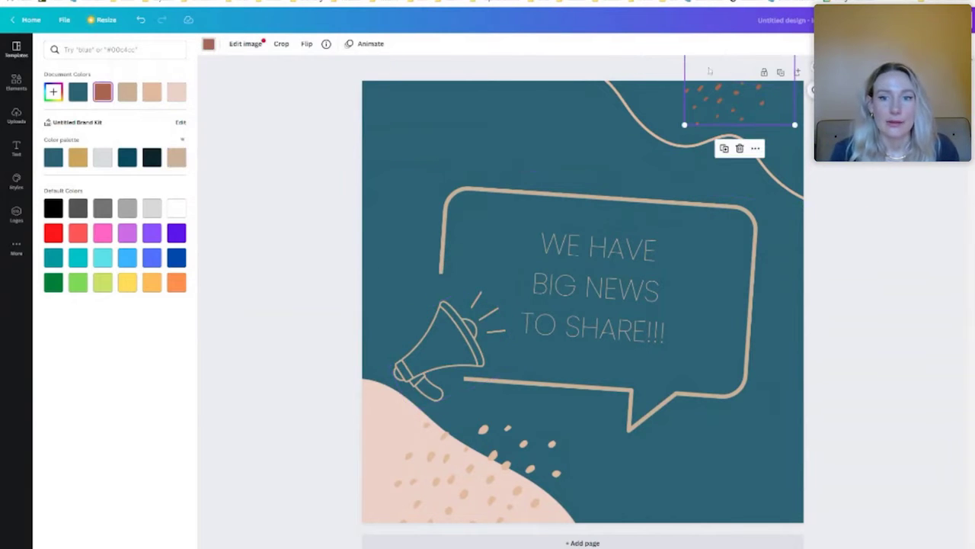
{"action": "left_click", "coordinate": [176, 158]}
Color the wavy shape in the page's lower left corner mustard and its dots beige from the brand kit palette
{"action": "left_click", "coordinate": [274, 392]}
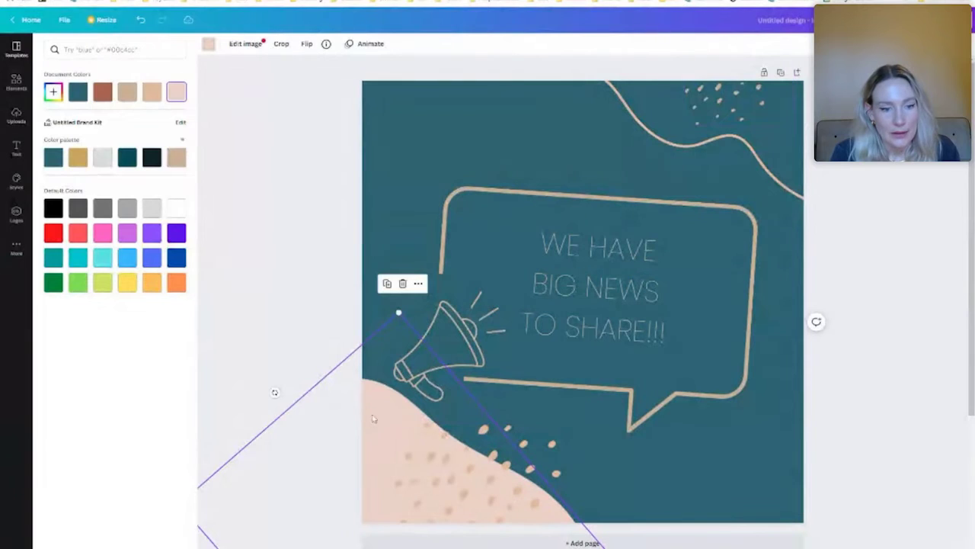
{"action": "left_click", "coordinate": [77, 158]}
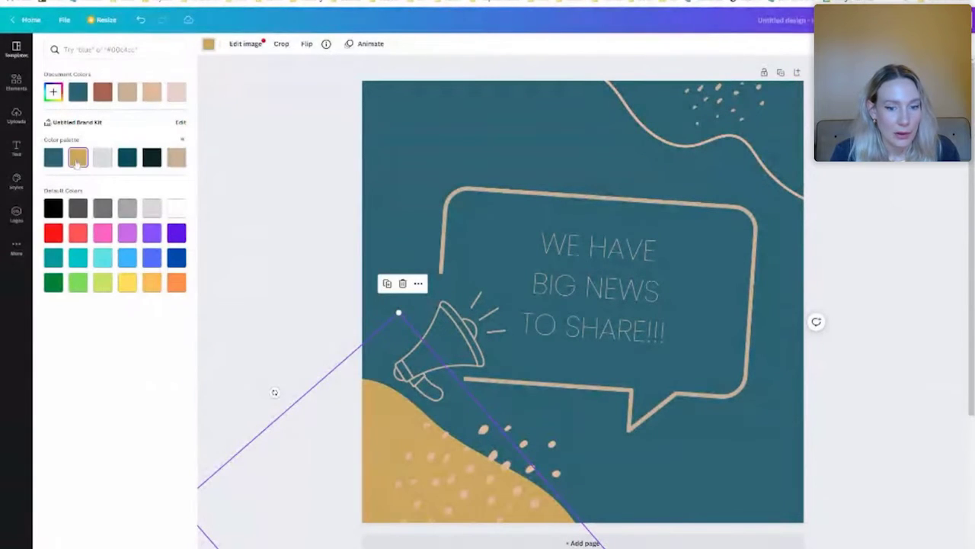
{"action": "left_click", "coordinate": [552, 466]}
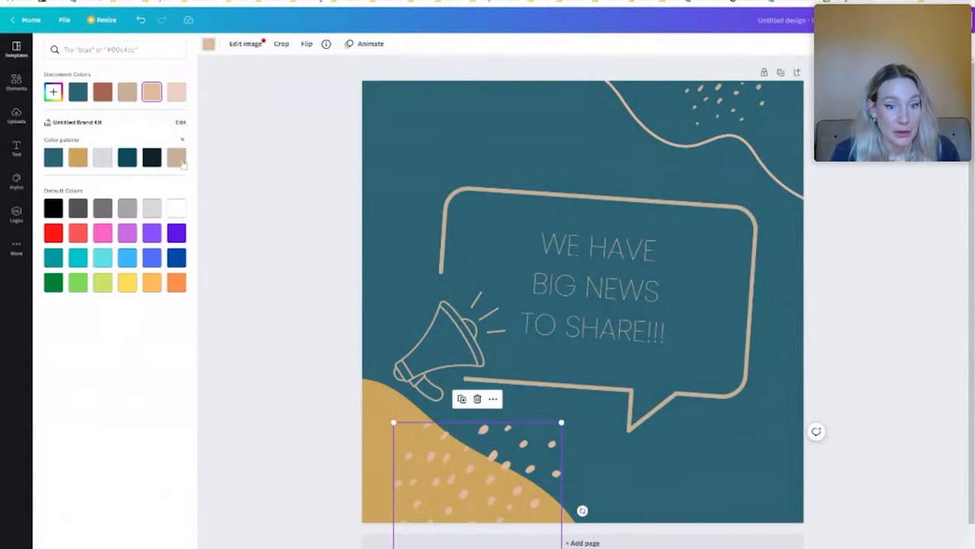
{"action": "left_click", "coordinate": [177, 158]}
{"action": "left_click", "coordinate": [284, 230]}
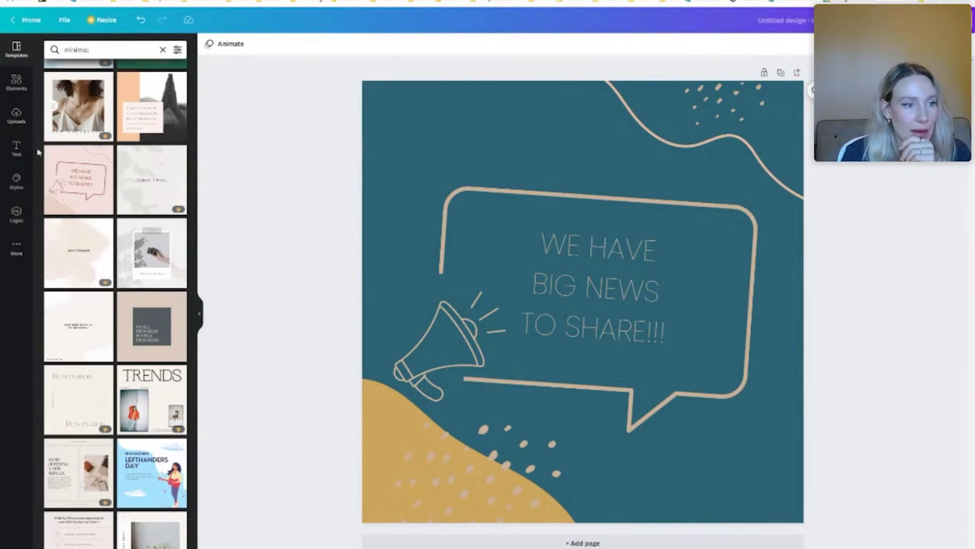
Look over the available design elements, including the graphics and stickers categories, charts, tables, frames, grids and collections
{"action": "left_click", "coordinate": [16, 81]}
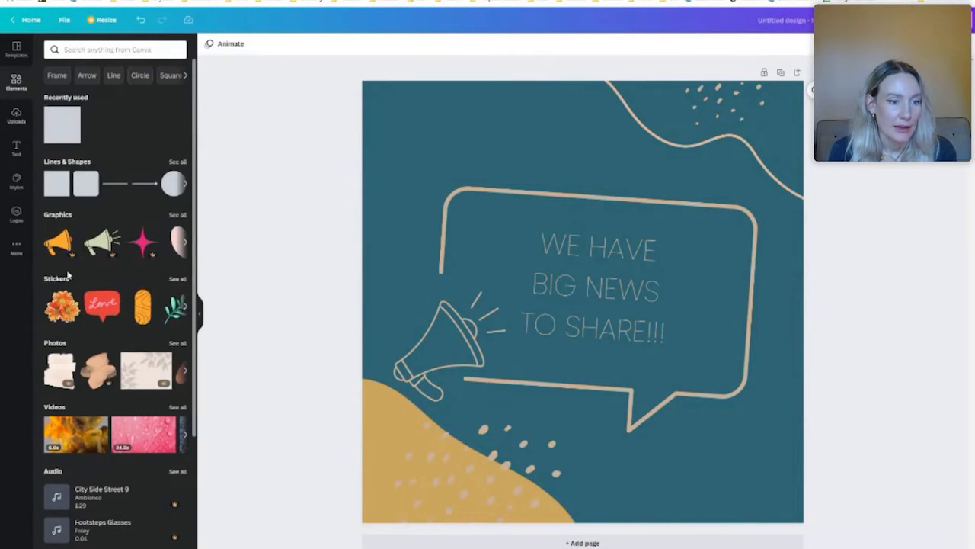
{"action": "left_click", "coordinate": [181, 217]}
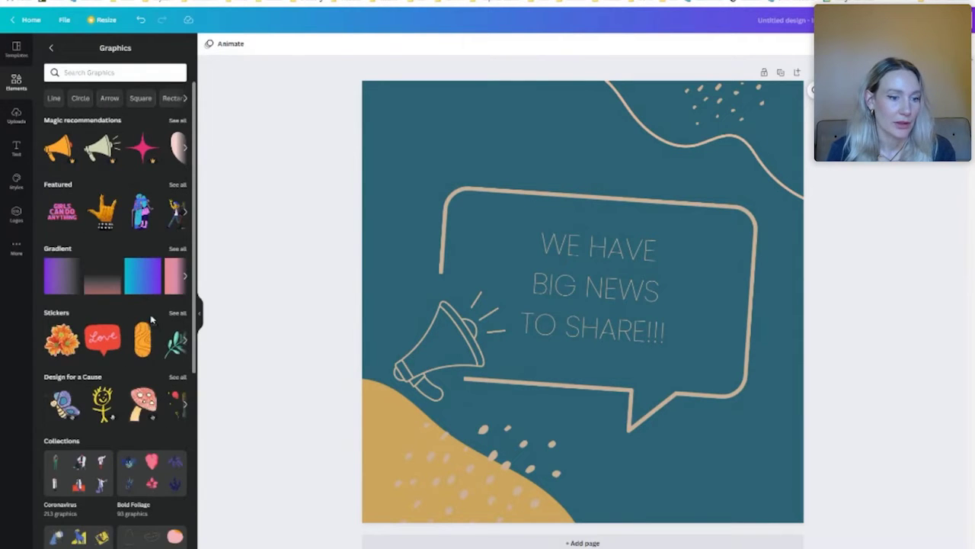
{"action": "scroll", "coordinate": [152, 314], "scroll_direction": "down", "scroll_amount": 3}
{"action": "scroll", "coordinate": [153, 313], "scroll_direction": "down", "scroll_amount": 5}
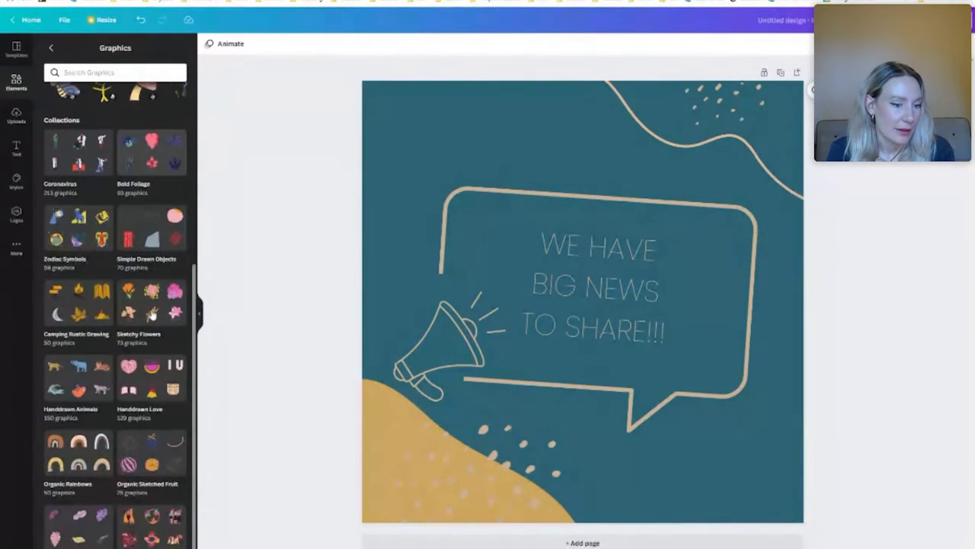
{"action": "scroll", "coordinate": [152, 315], "scroll_direction": "up", "scroll_amount": 8}
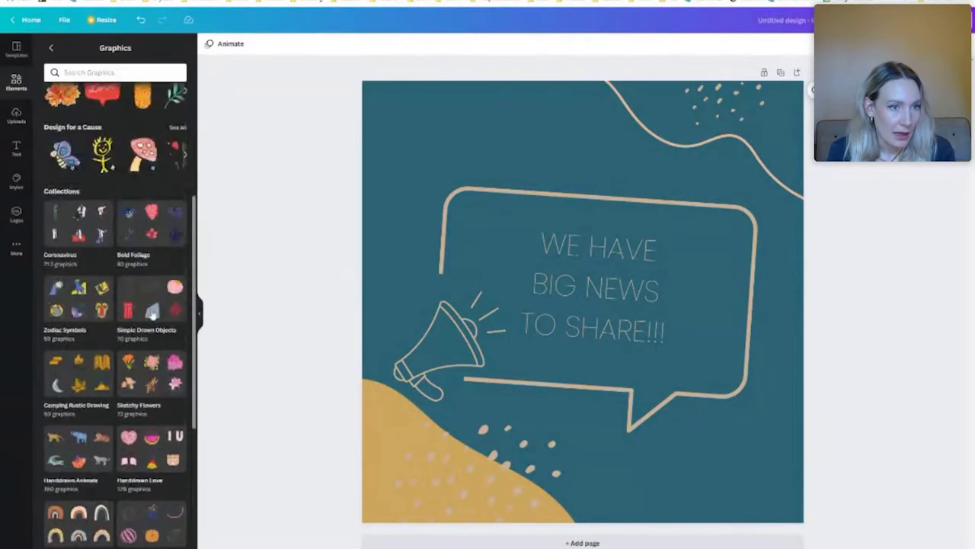
{"action": "left_click", "coordinate": [53, 49]}
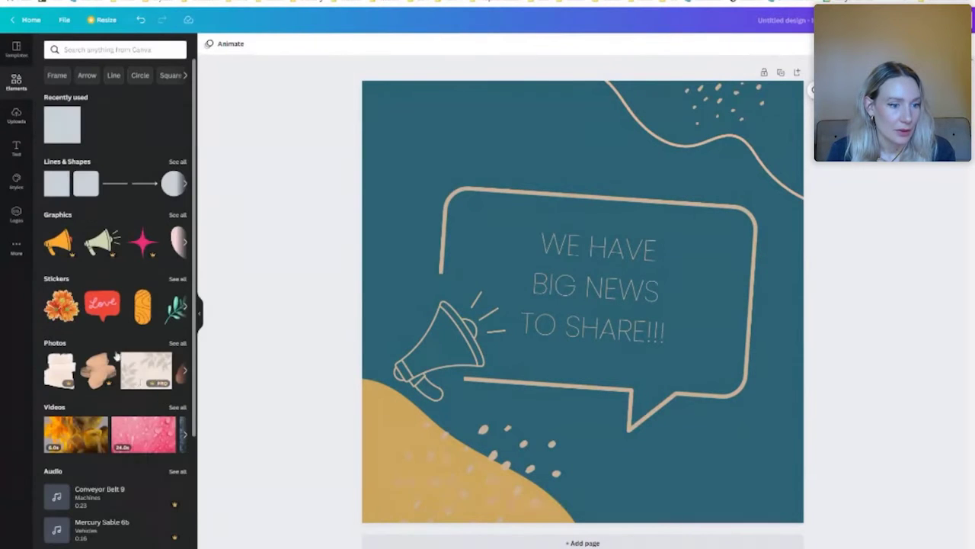
{"action": "left_click", "coordinate": [174, 279]}
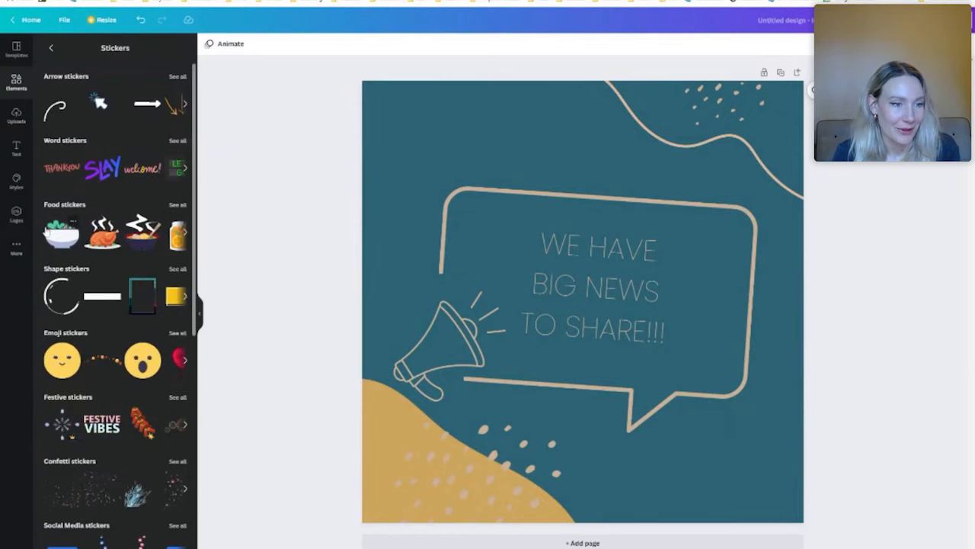
{"action": "left_click", "coordinate": [49, 51]}
{"action": "scroll", "coordinate": [151, 283], "scroll_direction": "down", "scroll_amount": 5}
{"action": "scroll", "coordinate": [151, 283], "scroll_direction": "down", "scroll_amount": 5}
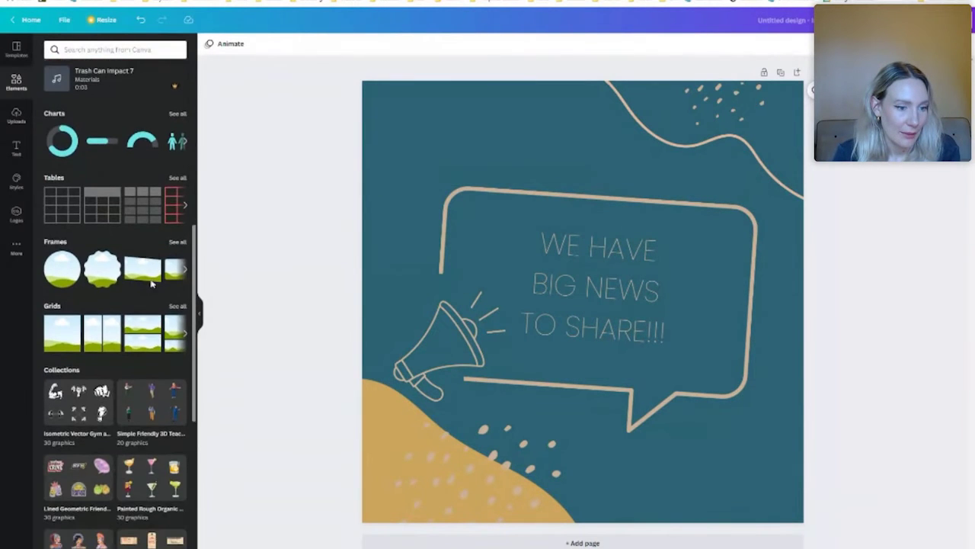
{"action": "scroll", "coordinate": [150, 284], "scroll_direction": "down", "scroll_amount": 1}
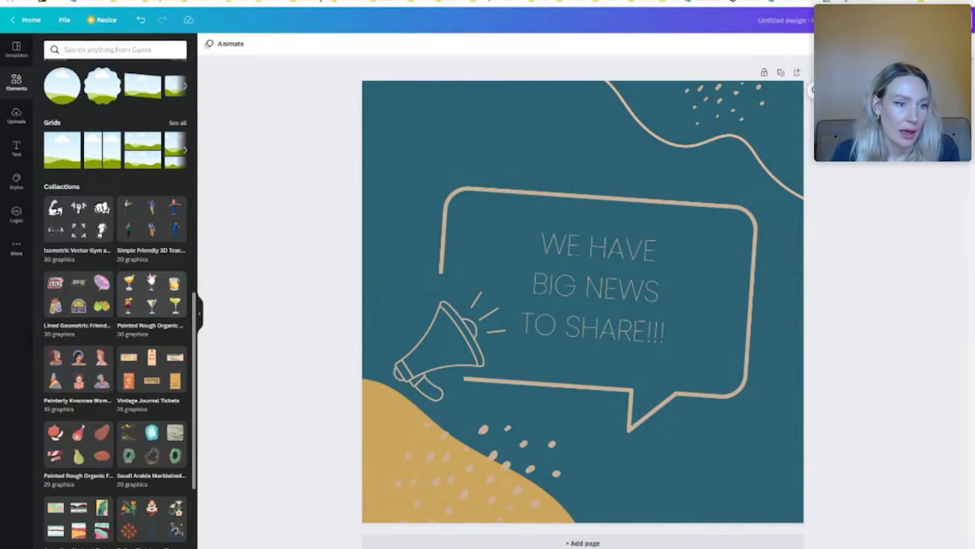
Open the Photos category of the design elements and look through its trending photos
{"action": "scroll", "coordinate": [151, 280], "scroll_direction": "up", "scroll_amount": 10}
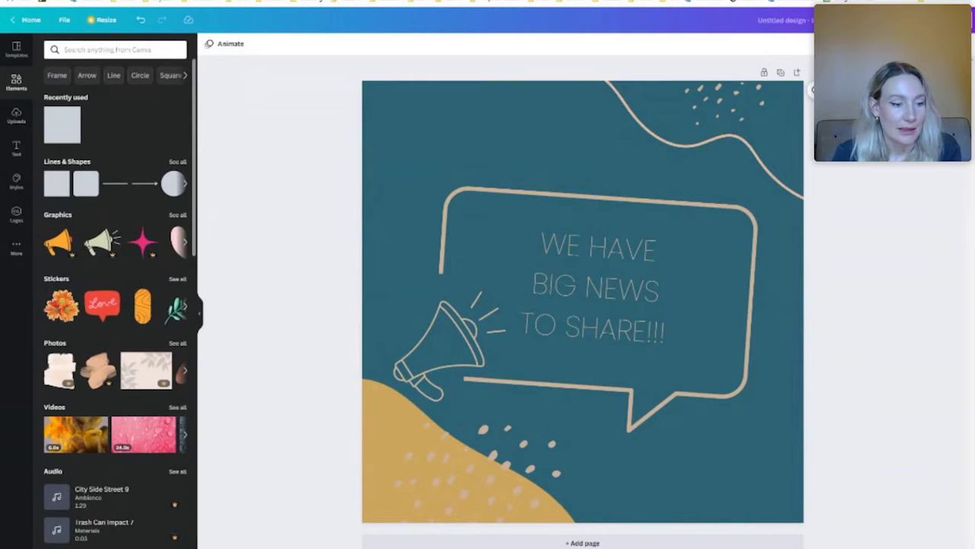
{"action": "left_click", "coordinate": [79, 50]}
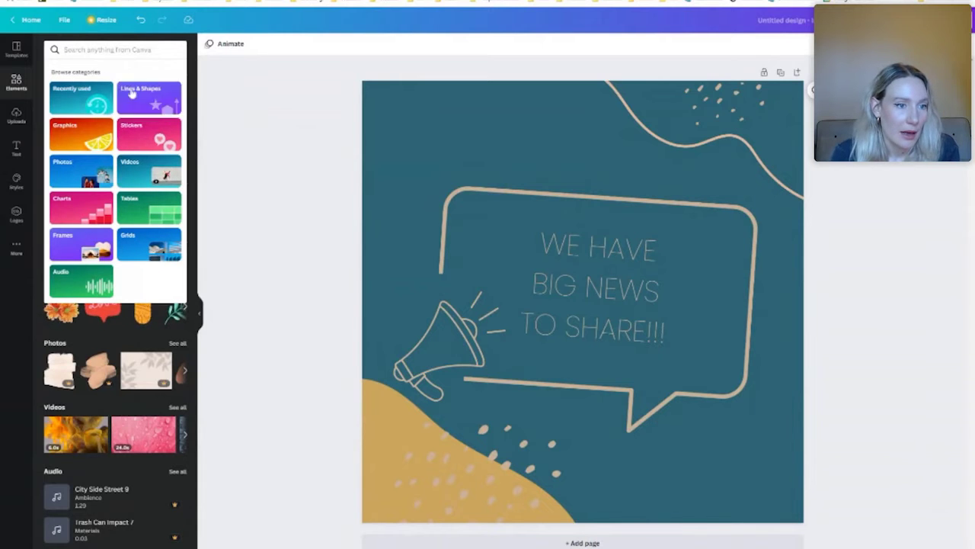
{"action": "left_click", "coordinate": [70, 176]}
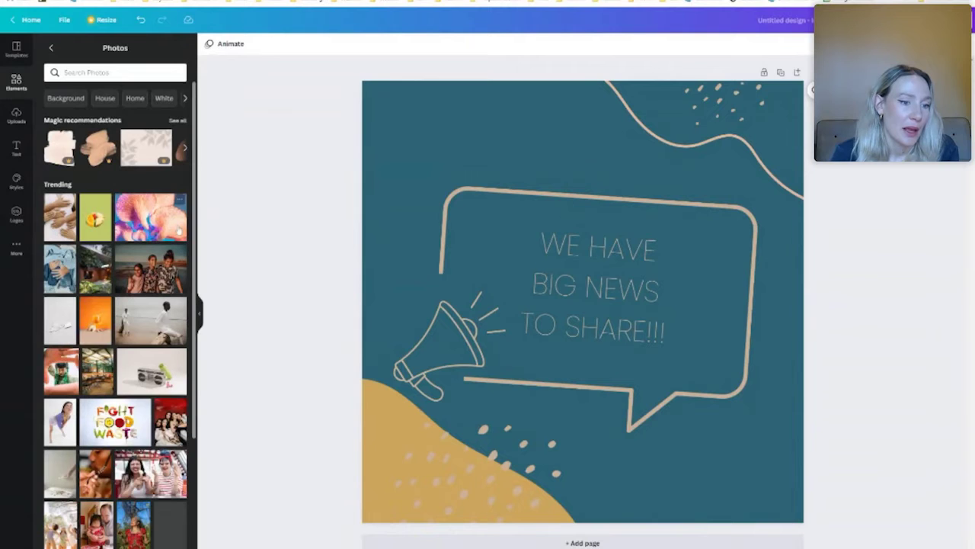
{"action": "scroll", "coordinate": [149, 352], "scroll_direction": "down", "scroll_amount": 4}
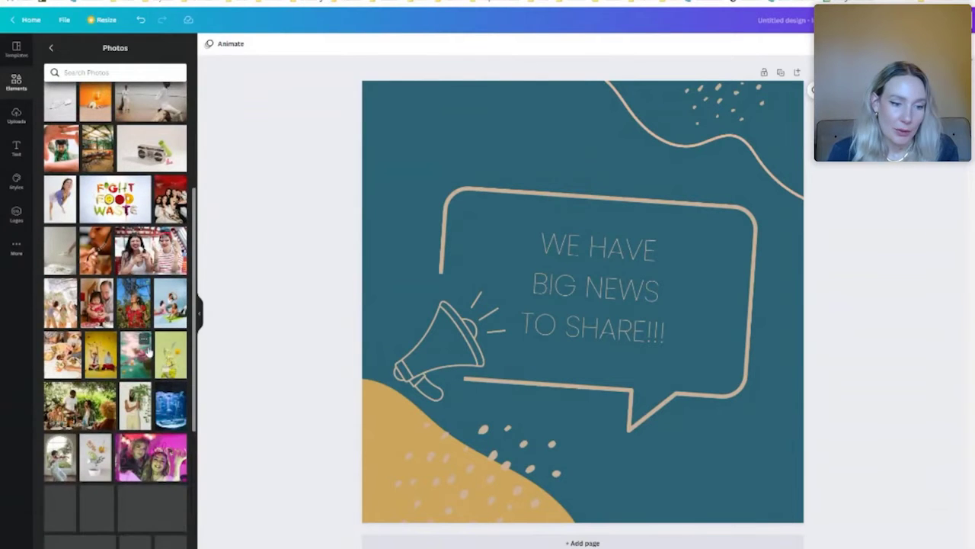
{"action": "scroll", "coordinate": [149, 352], "scroll_direction": "down", "scroll_amount": 5}
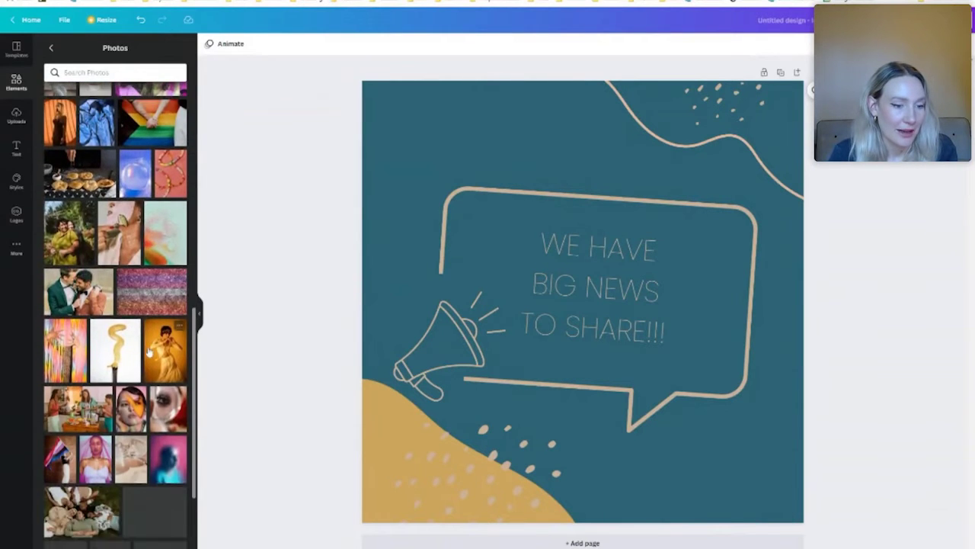
{"action": "scroll", "coordinate": [149, 352], "scroll_direction": "down", "scroll_amount": 3}
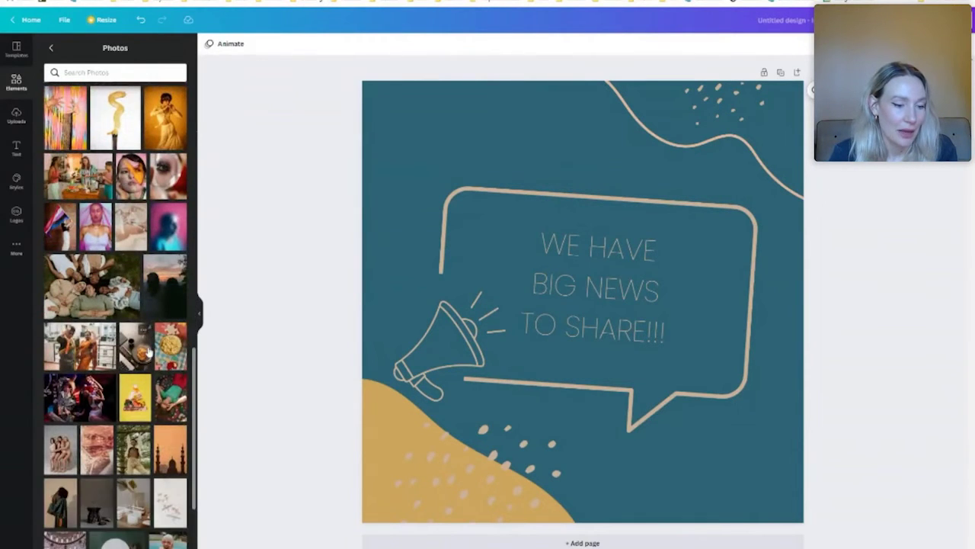
{"action": "scroll", "coordinate": [150, 352], "scroll_direction": "down", "scroll_amount": 4}
{"action": "scroll", "coordinate": [149, 351], "scroll_direction": "up", "scroll_amount": 15}
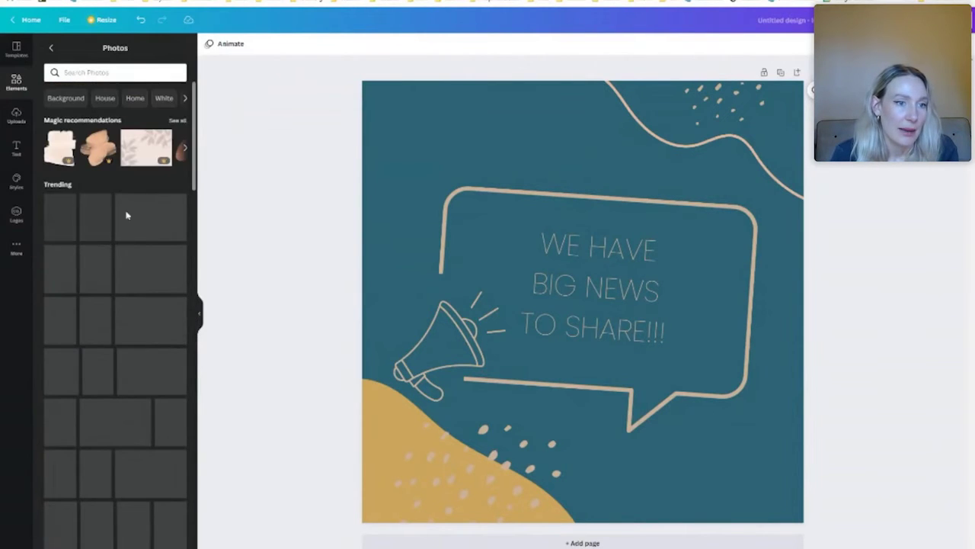
Search the stock photos for "travel", look through the results and clear the search
{"action": "type", "text": "travel"}
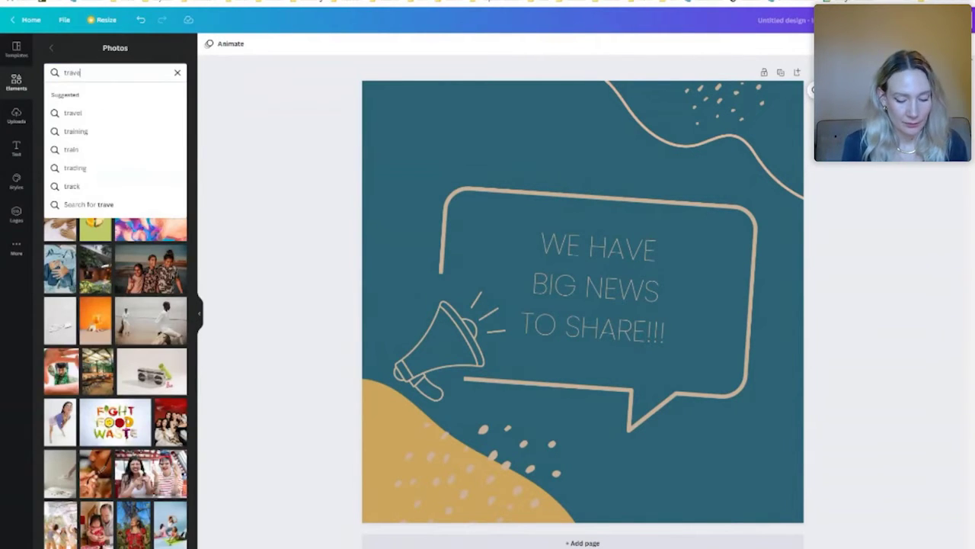
{"action": "key", "text": "Return"}
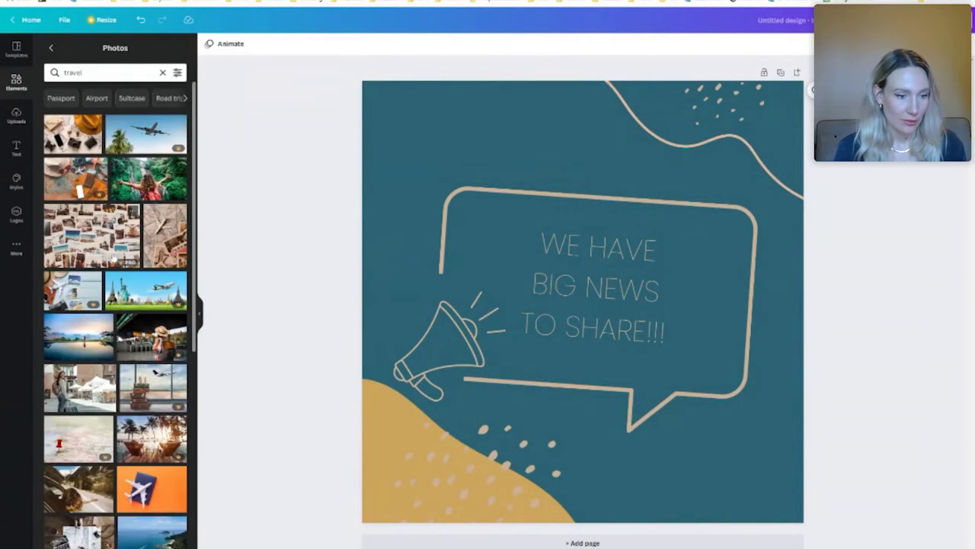
{"action": "scroll", "coordinate": [128, 263], "scroll_direction": "down", "scroll_amount": 3}
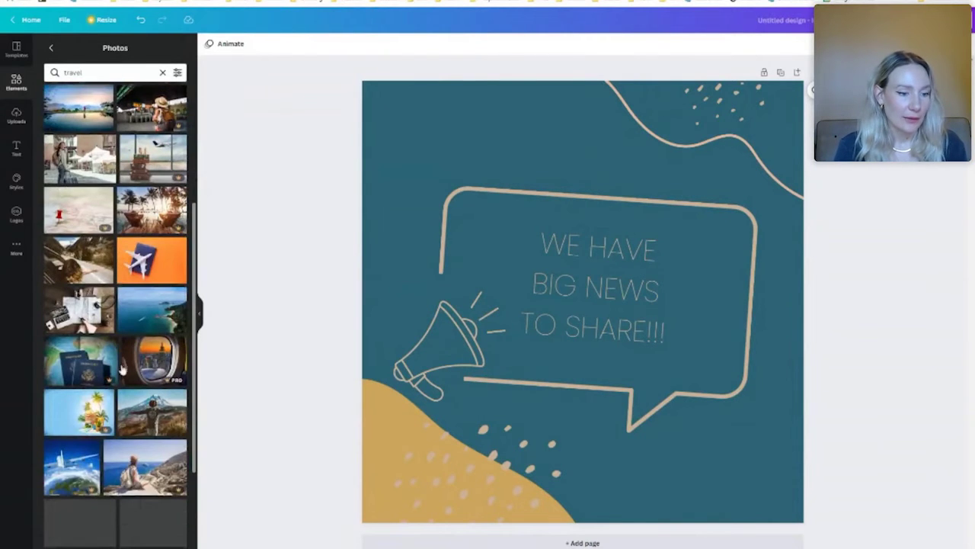
{"action": "scroll", "coordinate": [122, 368], "scroll_direction": "down", "scroll_amount": 6}
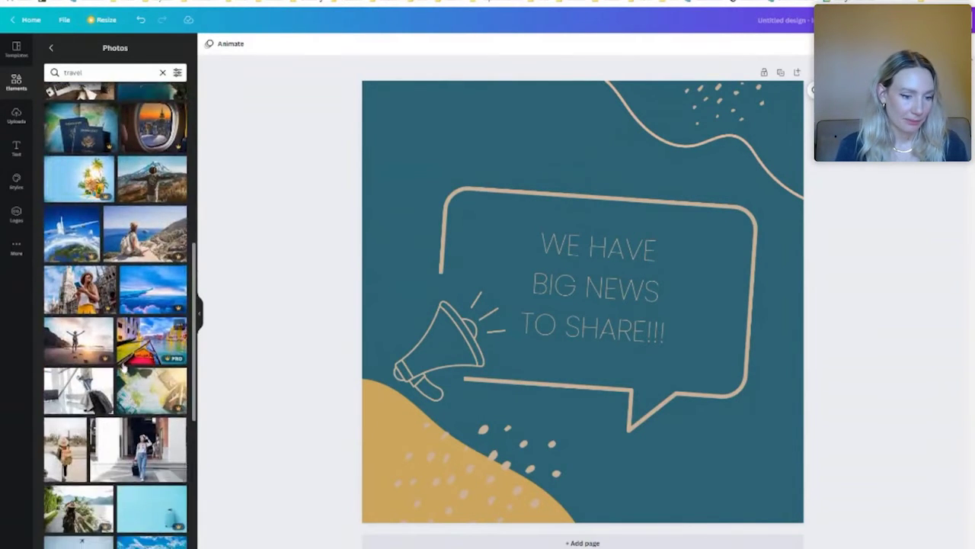
{"action": "scroll", "coordinate": [122, 368], "scroll_direction": "up", "scroll_amount": 10}
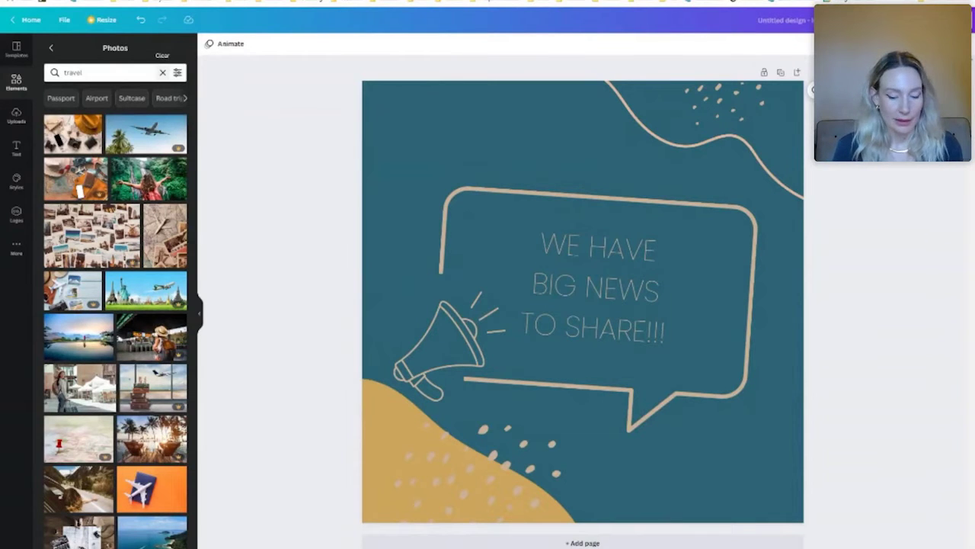
{"action": "left_click", "coordinate": [162, 72]}
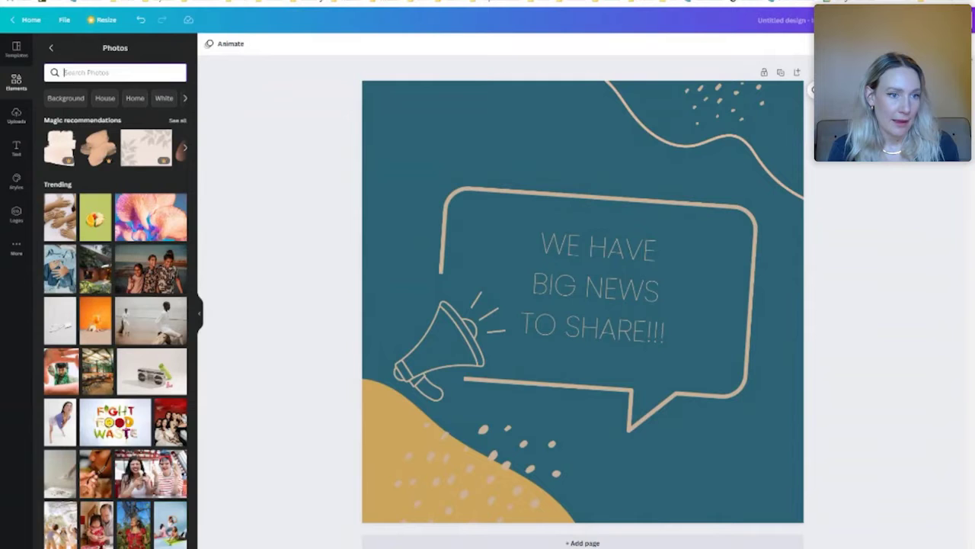
Switch from the photos to the Videos category and look over its themed video collections
{"action": "left_click", "coordinate": [52, 49]}
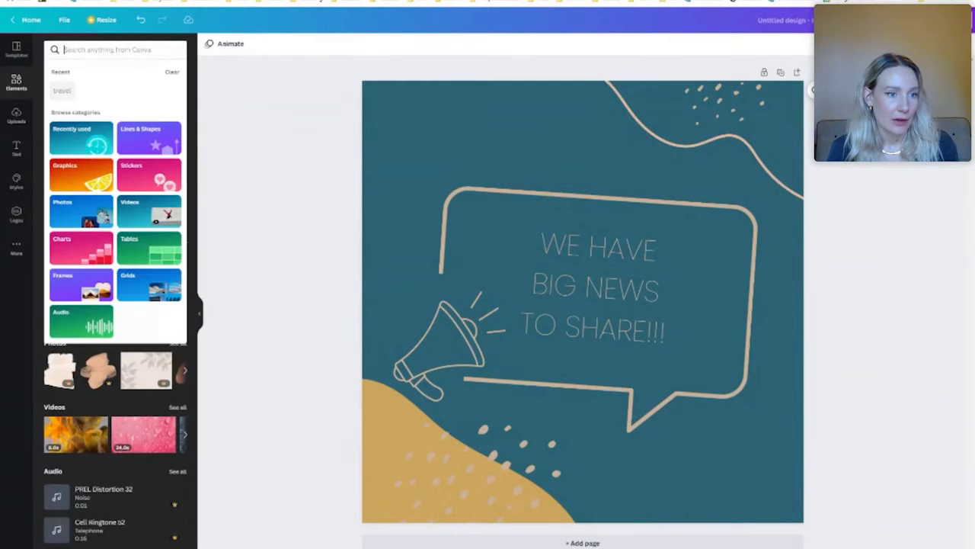
{"action": "left_click", "coordinate": [145, 212]}
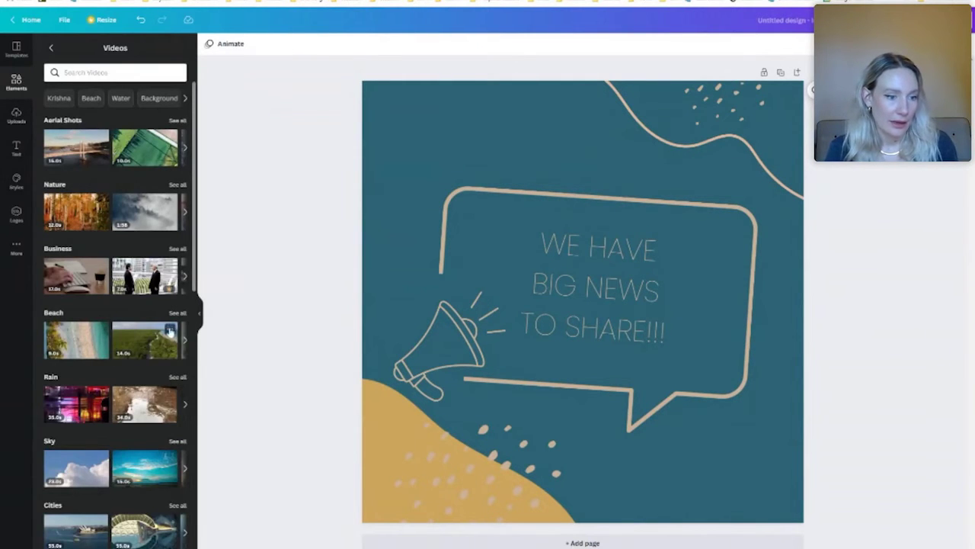
{"action": "scroll", "coordinate": [121, 431], "scroll_direction": "down", "scroll_amount": 1}
{"action": "scroll", "coordinate": [121, 432], "scroll_direction": "down", "scroll_amount": 4}
{"action": "scroll", "coordinate": [120, 431], "scroll_direction": "up", "scroll_amount": 4}
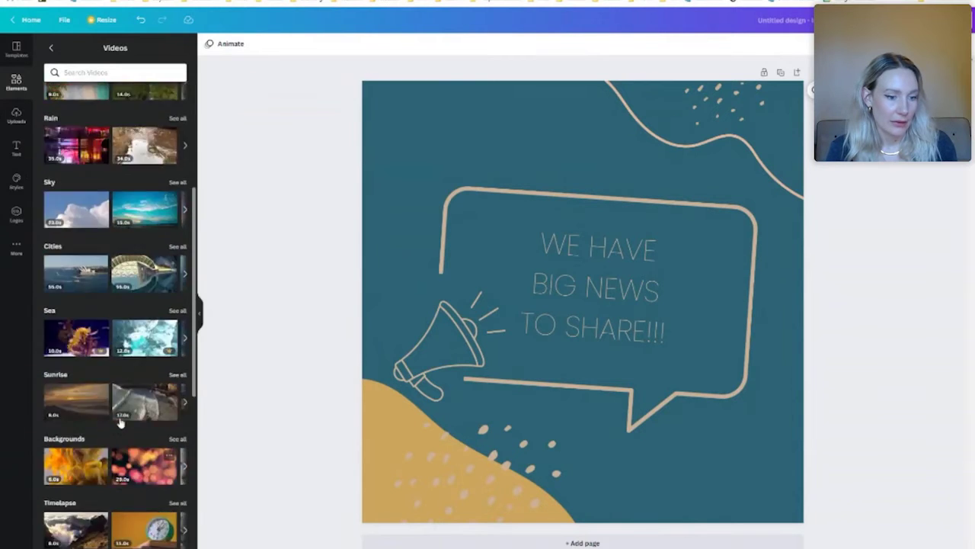
Search the stock videos for "travel", look through the results and return to the elements overview
{"action": "left_click", "coordinate": [115, 72]}
{"action": "type", "text": "travel"}
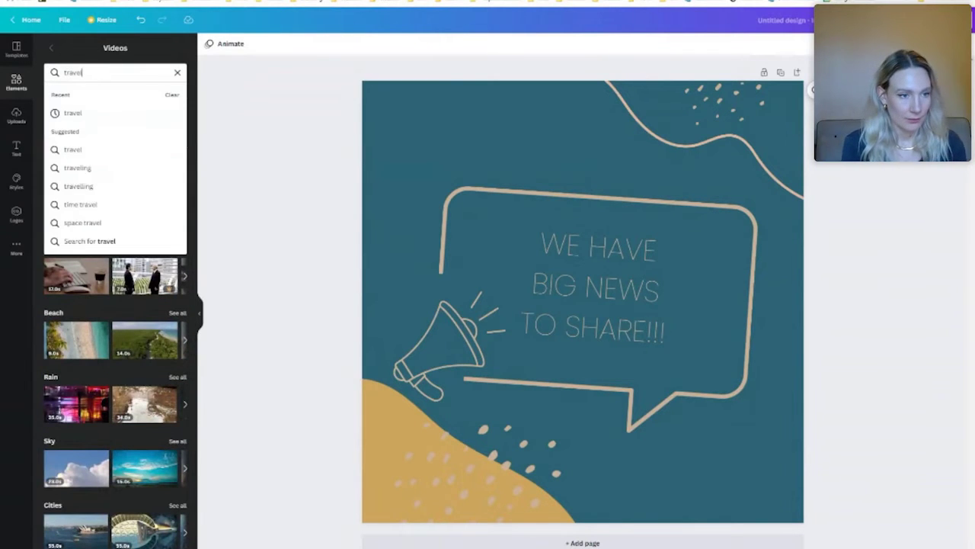
{"action": "key", "text": "Return"}
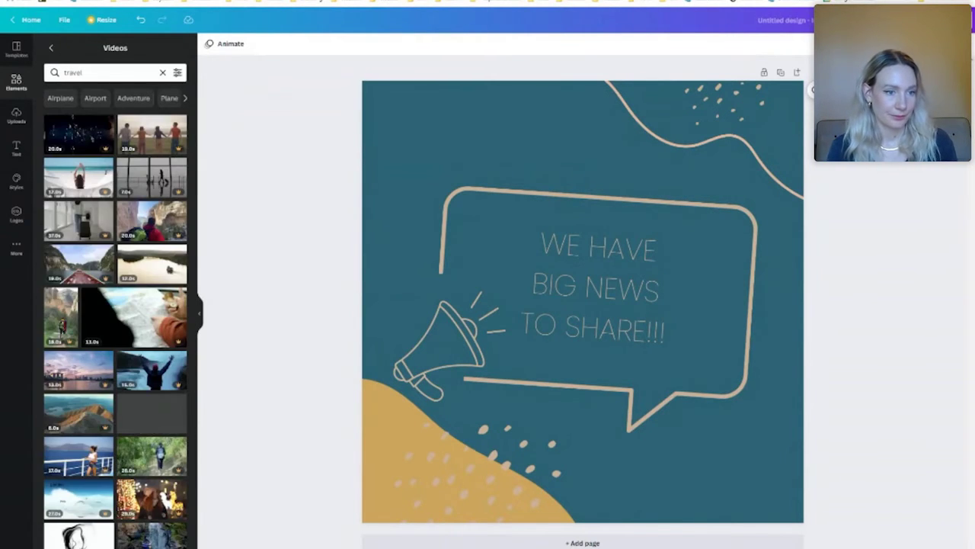
{"action": "scroll", "coordinate": [99, 297], "scroll_direction": "down", "scroll_amount": 4}
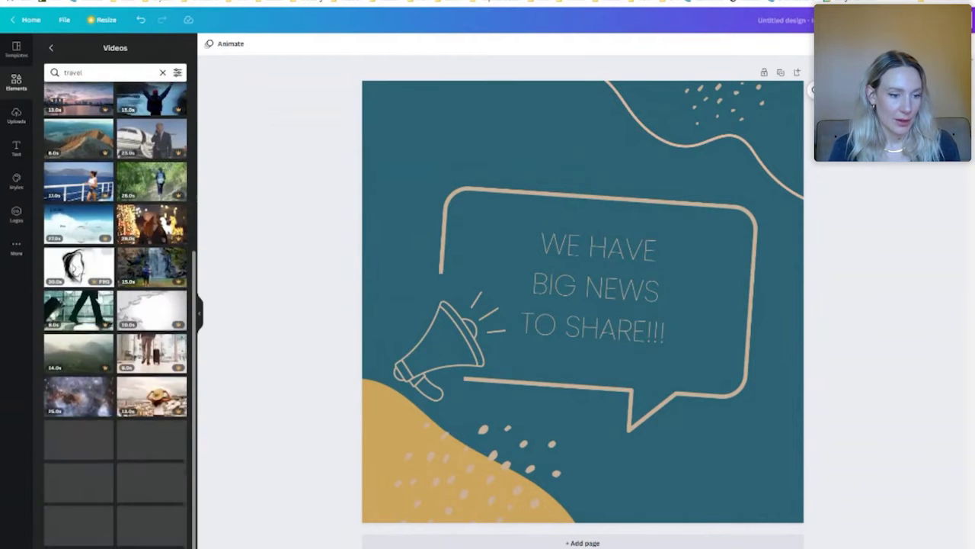
{"action": "scroll", "coordinate": [114, 366], "scroll_direction": "down", "scroll_amount": 4}
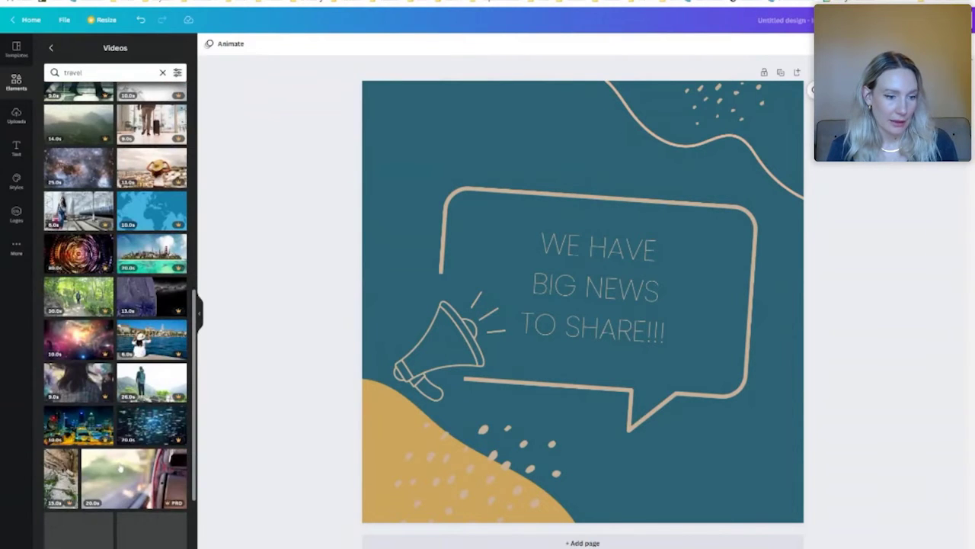
{"action": "scroll", "coordinate": [122, 305], "scroll_direction": "up", "scroll_amount": 10}
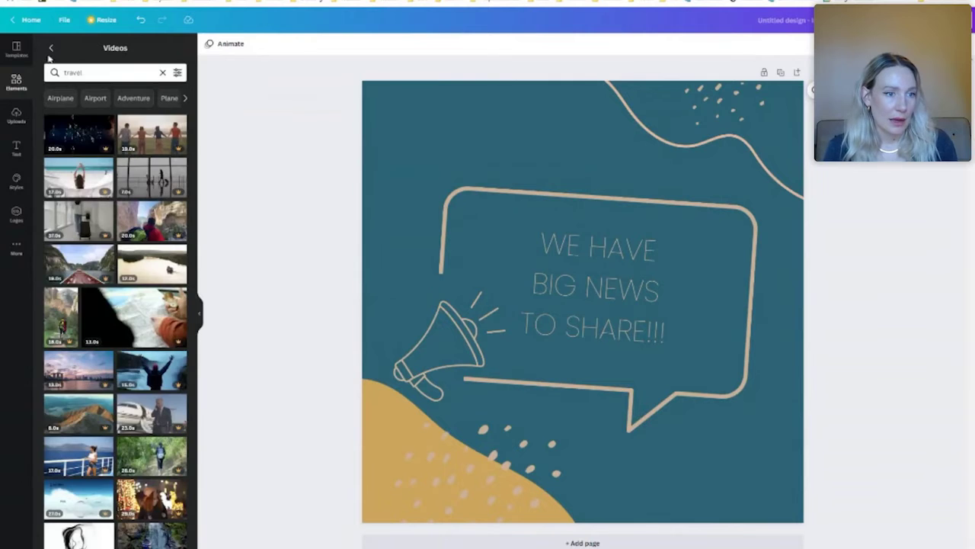
{"action": "left_click", "coordinate": [51, 48]}
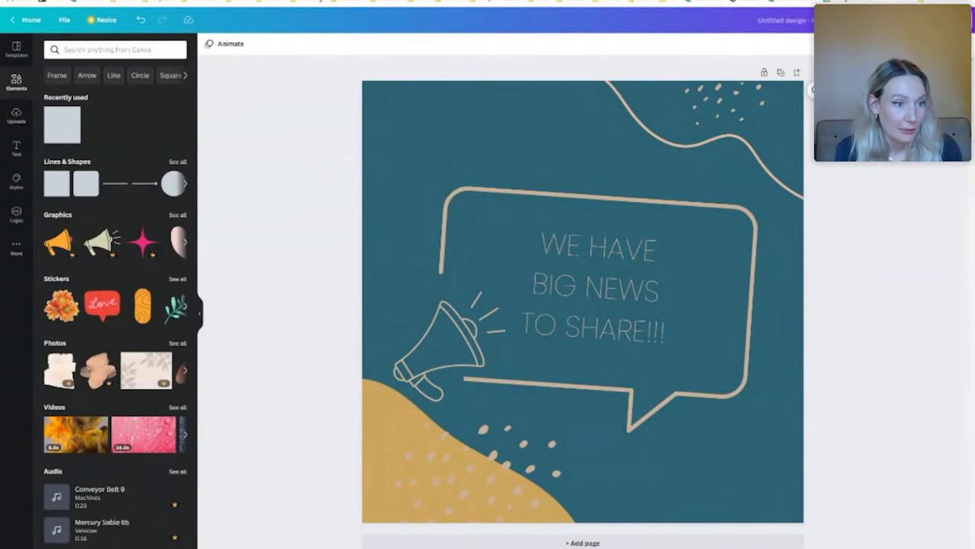
Examine the upload options and the separate sections for uploaded images, videos and audio
{"action": "left_click", "coordinate": [16, 116]}
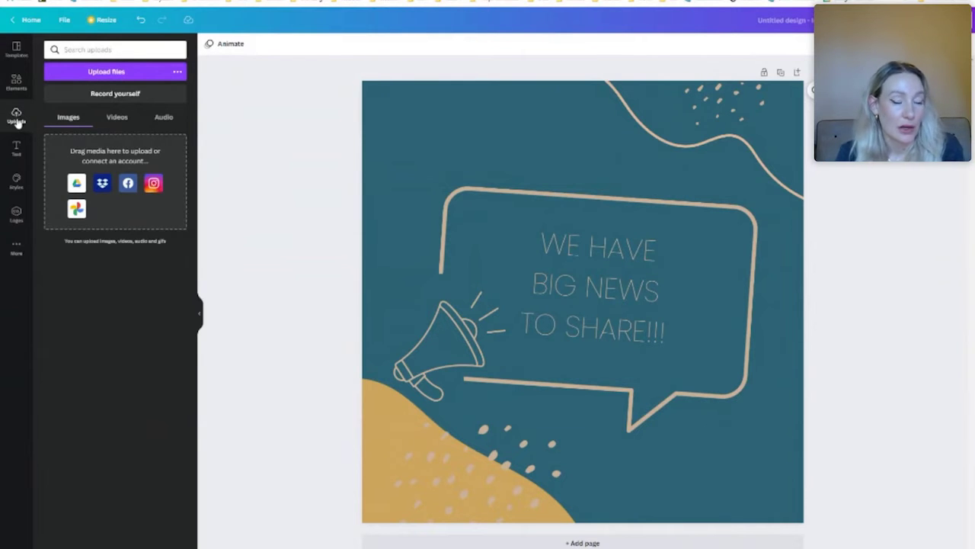
{"action": "left_click", "coordinate": [115, 119]}
{"action": "left_click", "coordinate": [165, 118]}
{"action": "left_click", "coordinate": [67, 122]}
Look through the text options, including the ready-made font combinations and the brand kit's heading, subheading and body text
{"action": "left_click", "coordinate": [19, 156]}
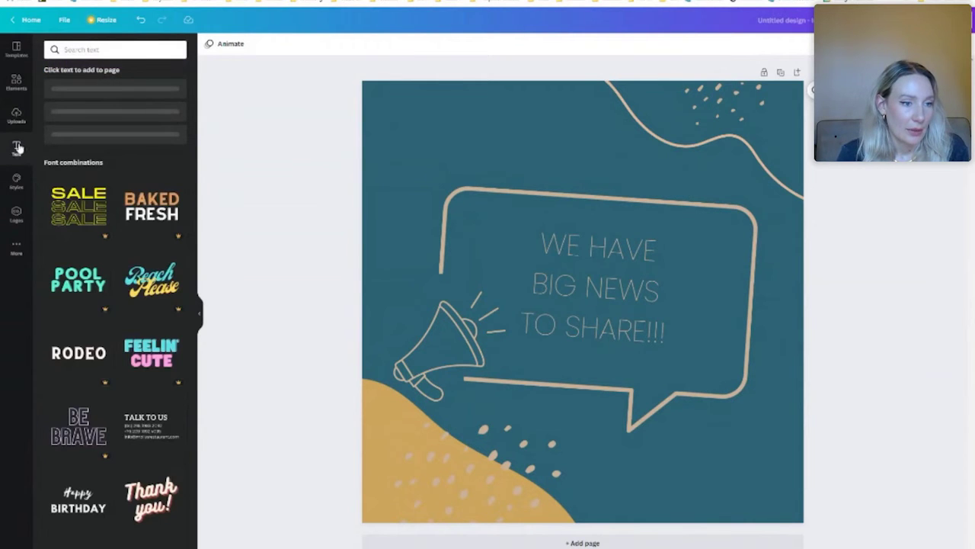
{"action": "scroll", "coordinate": [130, 186], "scroll_direction": "down", "scroll_amount": 5}
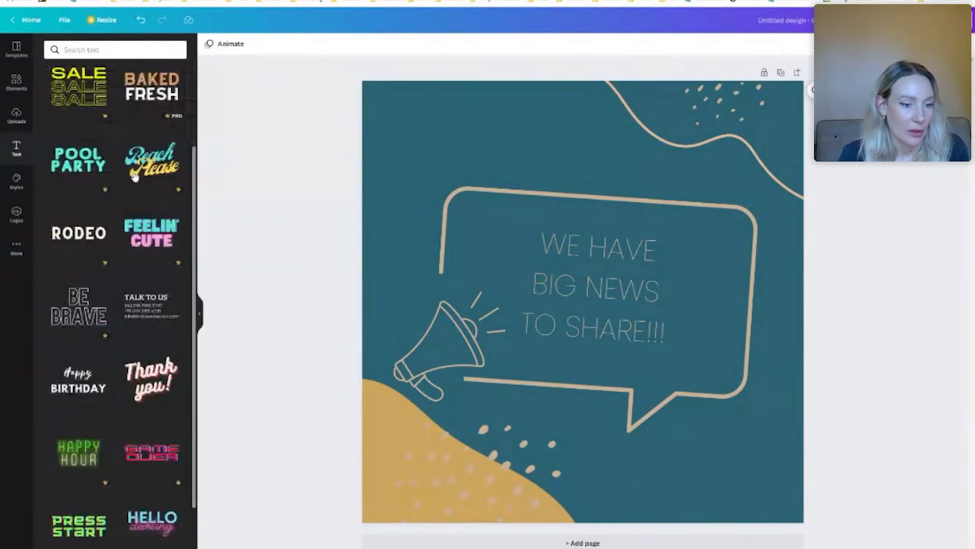
{"action": "scroll", "coordinate": [133, 176], "scroll_direction": "down", "scroll_amount": 10}
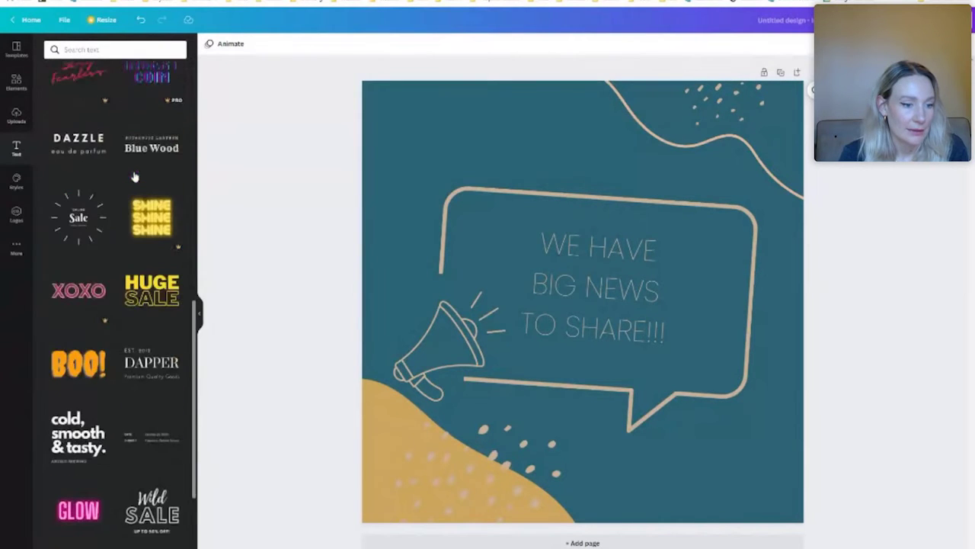
{"action": "scroll", "coordinate": [138, 178], "scroll_direction": "down", "scroll_amount": 2}
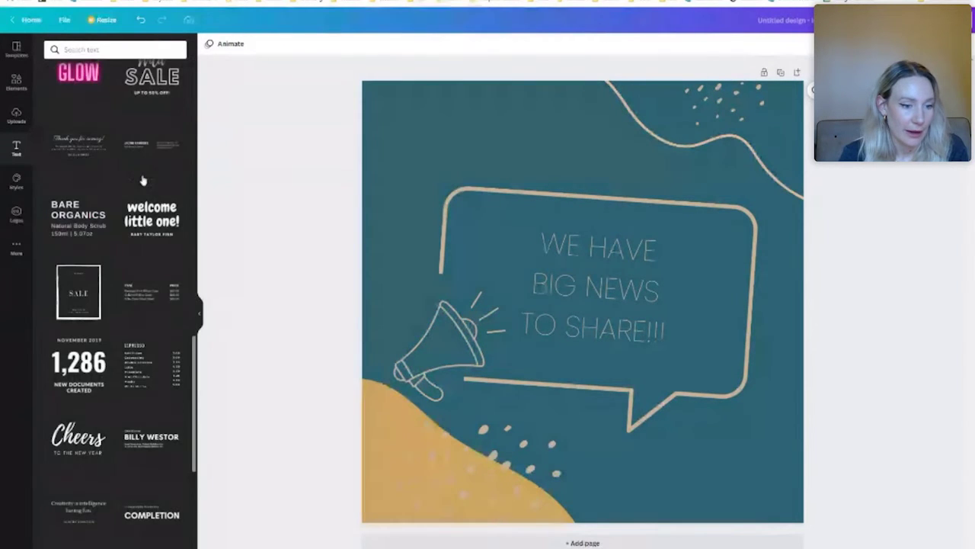
{"action": "scroll", "coordinate": [142, 180], "scroll_direction": "down", "scroll_amount": 3}
{"action": "scroll", "coordinate": [142, 180], "scroll_direction": "up", "scroll_amount": 5}
{"action": "scroll", "coordinate": [142, 181], "scroll_direction": "up", "scroll_amount": 12}
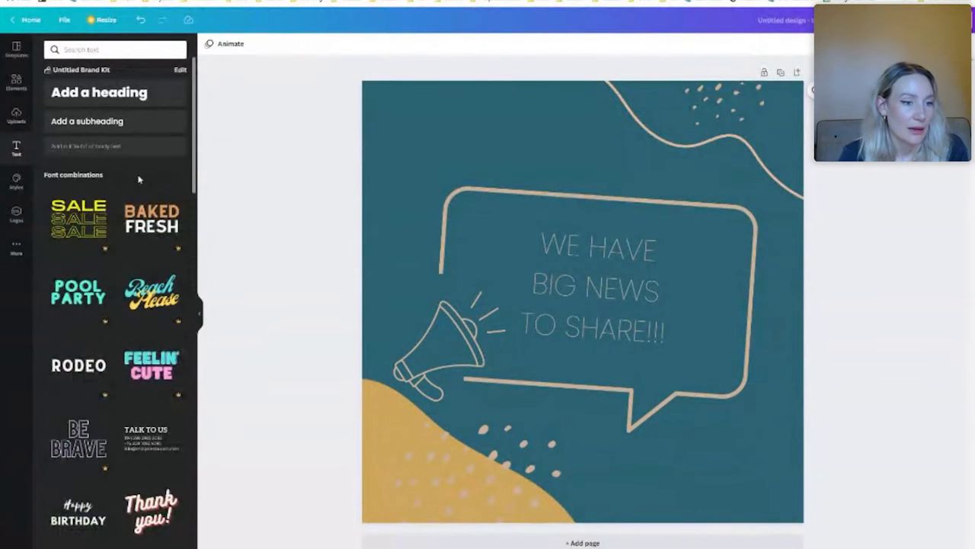
Look over the available styles, including the brand kit's fonts and colors, color palettes, font sets and combinations
{"action": "left_click", "coordinate": [18, 184]}
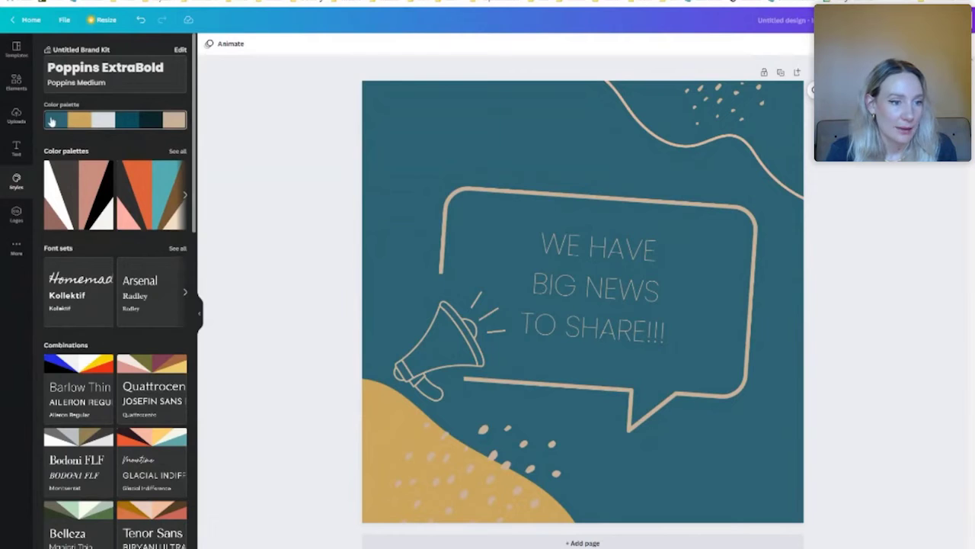
{"action": "scroll", "coordinate": [106, 266], "scroll_direction": "down", "scroll_amount": 4}
{"action": "scroll", "coordinate": [101, 264], "scroll_direction": "down", "scroll_amount": 5}
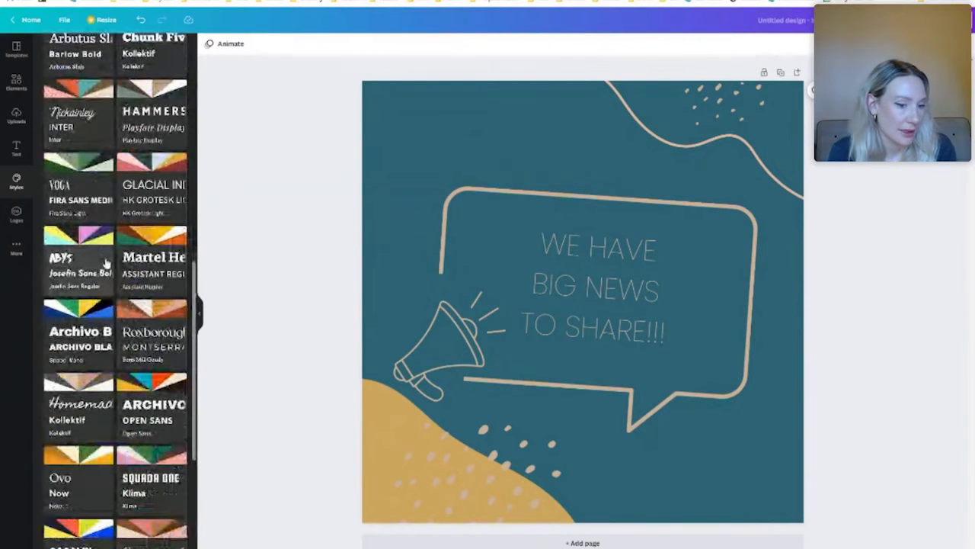
{"action": "scroll", "coordinate": [106, 262], "scroll_direction": "down", "scroll_amount": 2}
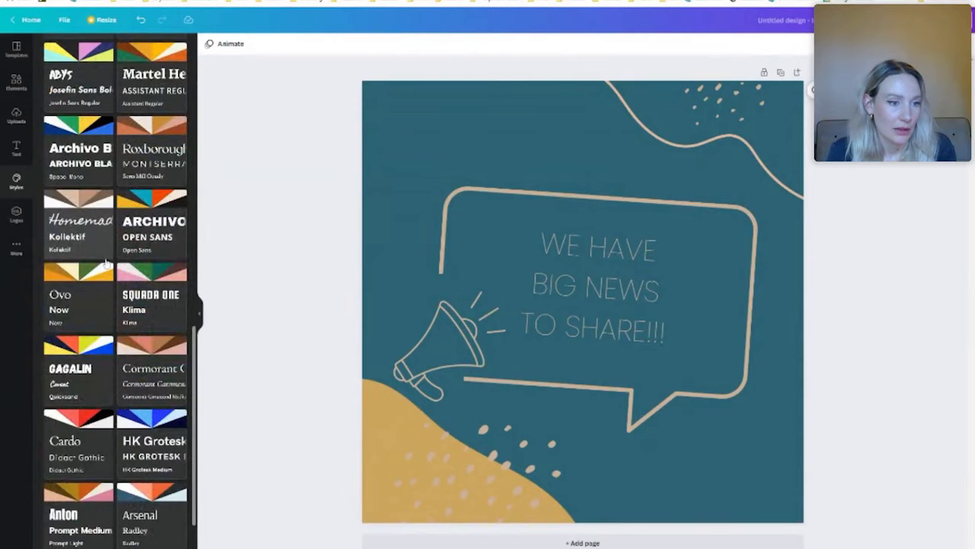
{"action": "scroll", "coordinate": [106, 263], "scroll_direction": "up", "scroll_amount": 9}
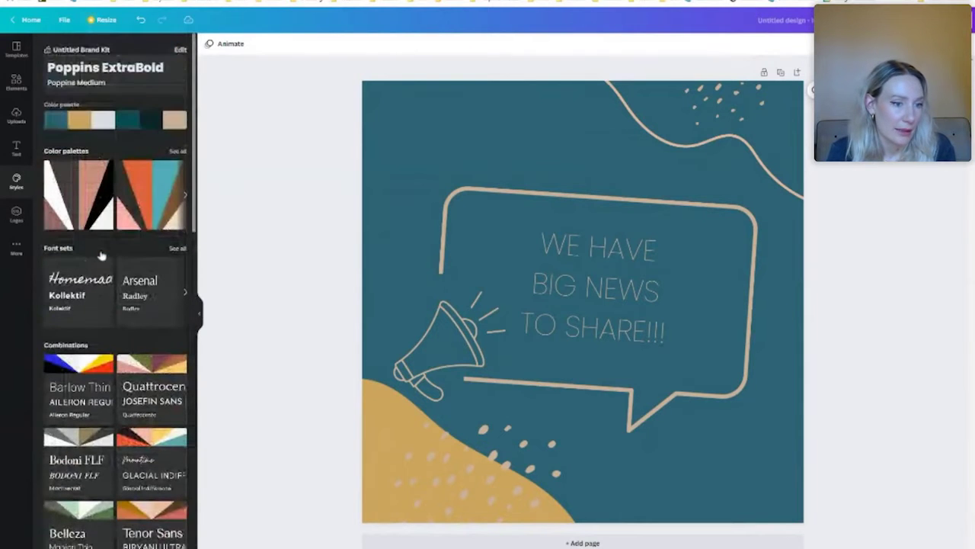
View the brand kit's logos and look over the additional Canva content and connected apps
{"action": "left_click", "coordinate": [16, 215]}
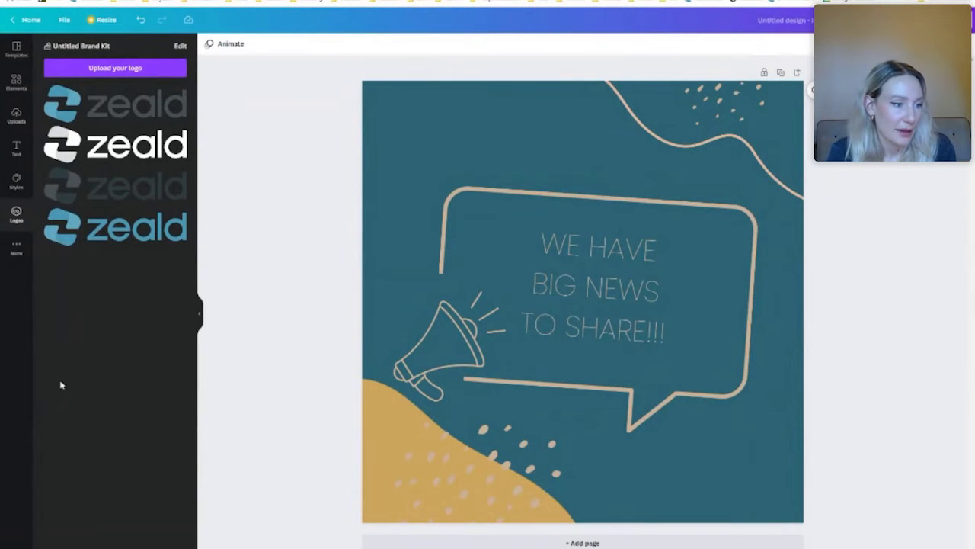
{"action": "left_click", "coordinate": [16, 248]}
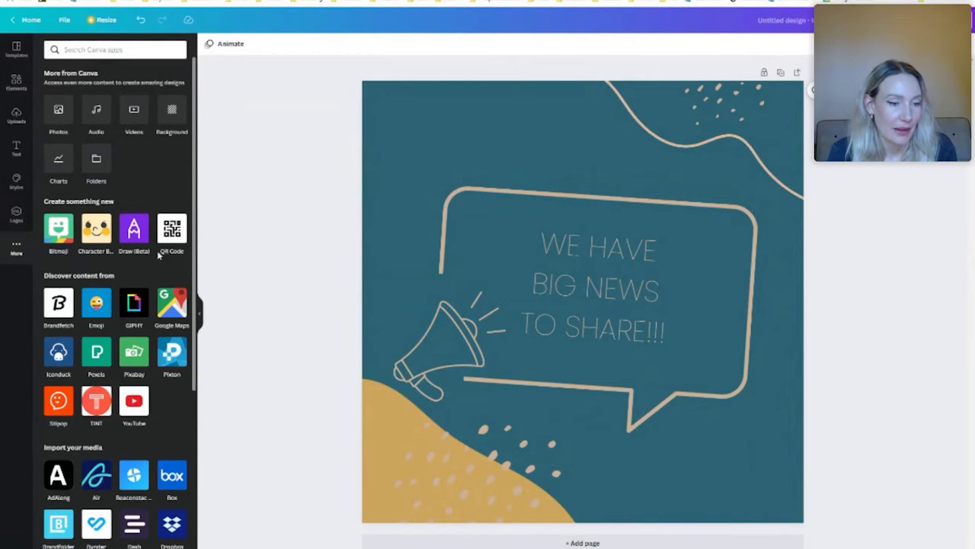
{"action": "scroll", "coordinate": [68, 355], "scroll_direction": "down", "scroll_amount": 3}
{"action": "scroll", "coordinate": [80, 339], "scroll_direction": "up", "scroll_amount": 3}
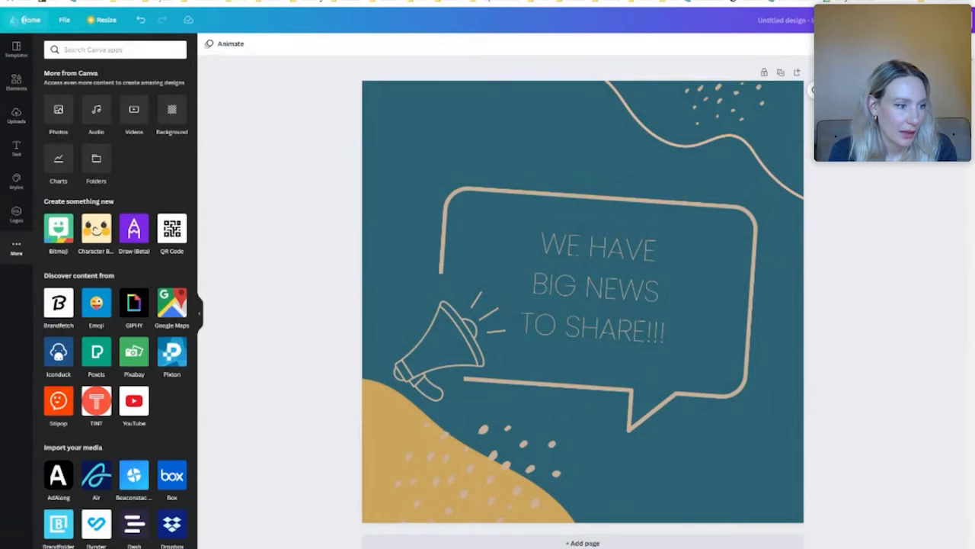
Return to the home page, look over the invitation options for adding people to the team, and close the dialog
{"action": "left_click", "coordinate": [14, 21]}
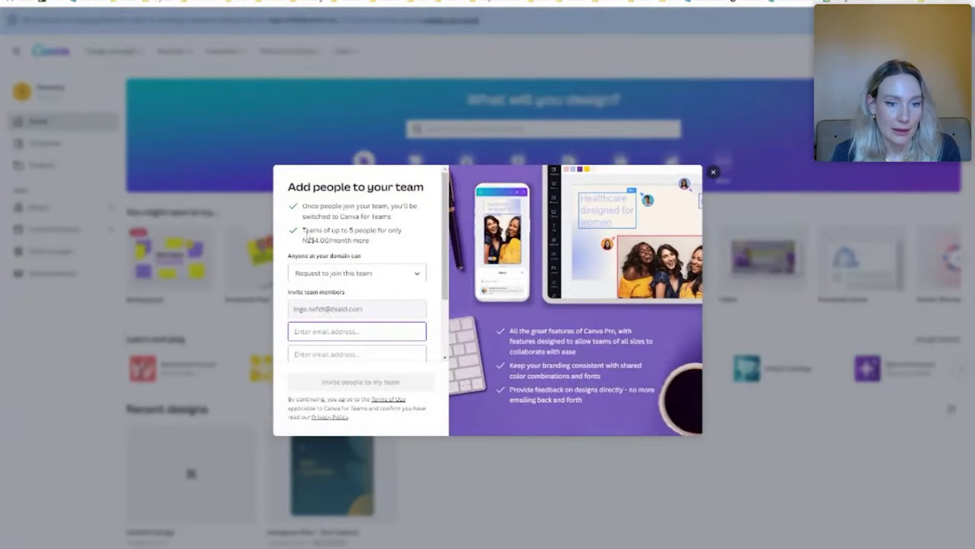
{"action": "left_click", "coordinate": [306, 245]}
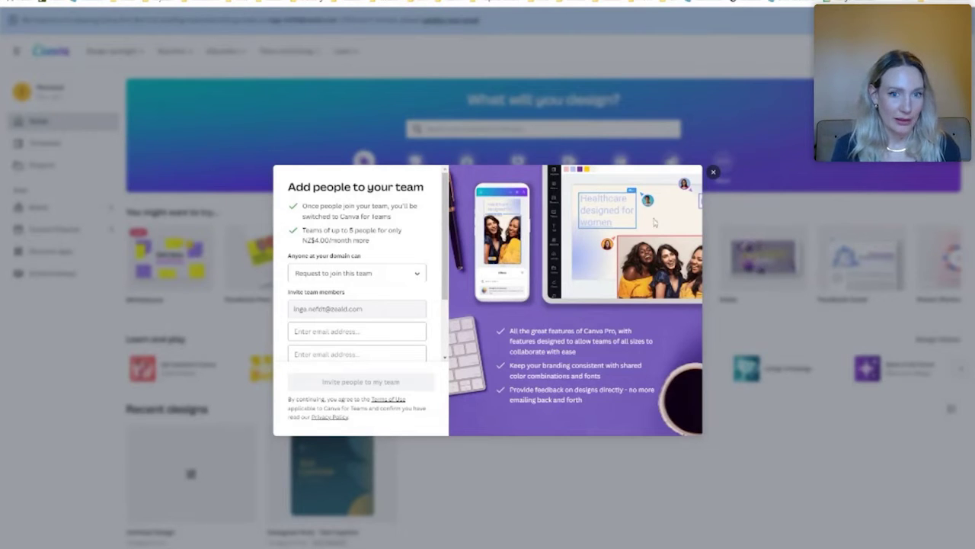
{"action": "left_click", "coordinate": [715, 175]}
Open the Test Caption Instagram post from the recent designs and view the page's comment box
{"action": "scroll", "coordinate": [463, 420], "scroll_direction": "down", "scroll_amount": 1}
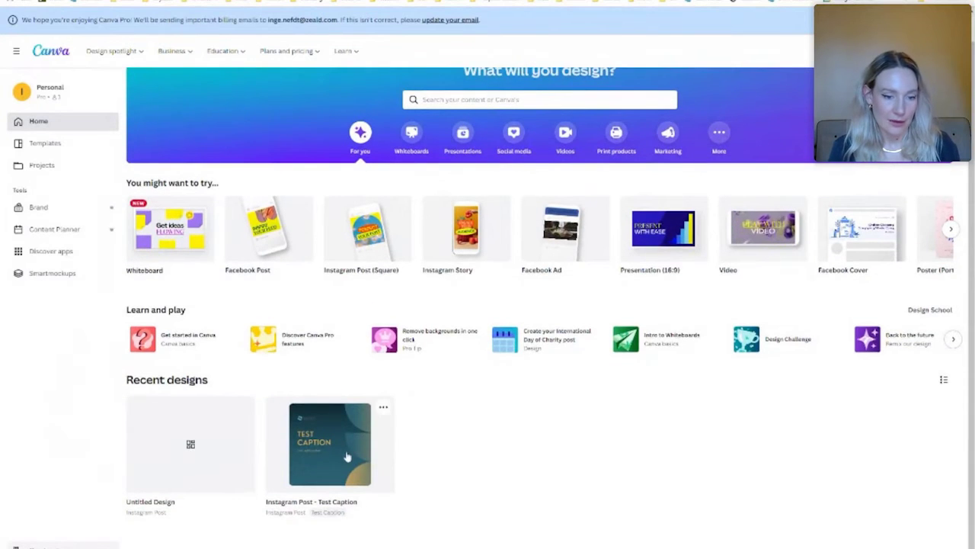
{"action": "left_click", "coordinate": [357, 414]}
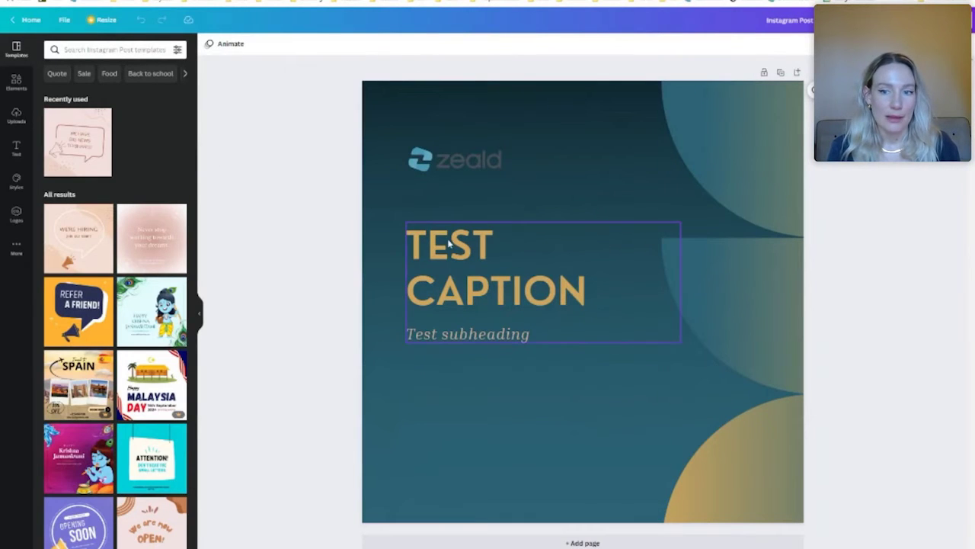
{"action": "left_click", "coordinate": [846, 152]}
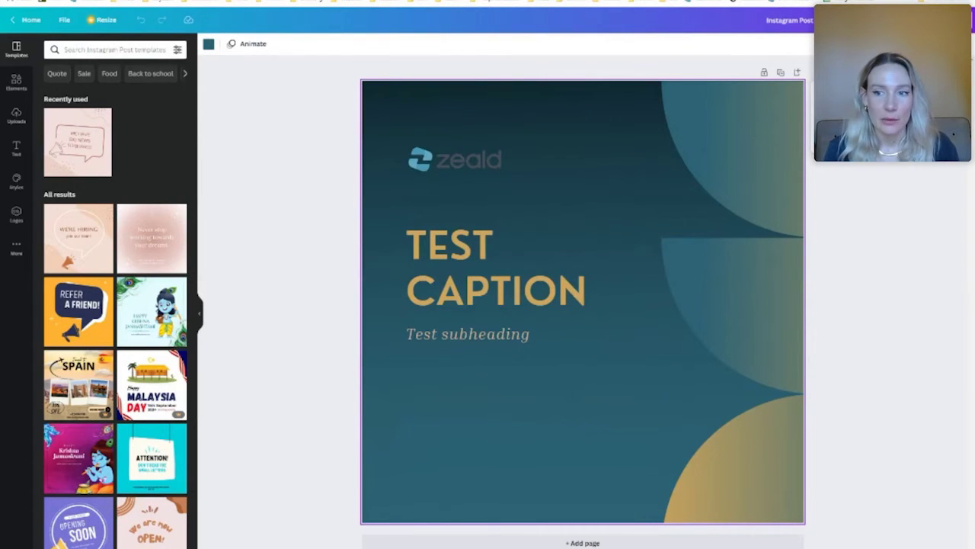
{"action": "left_click", "coordinate": [611, 161]}
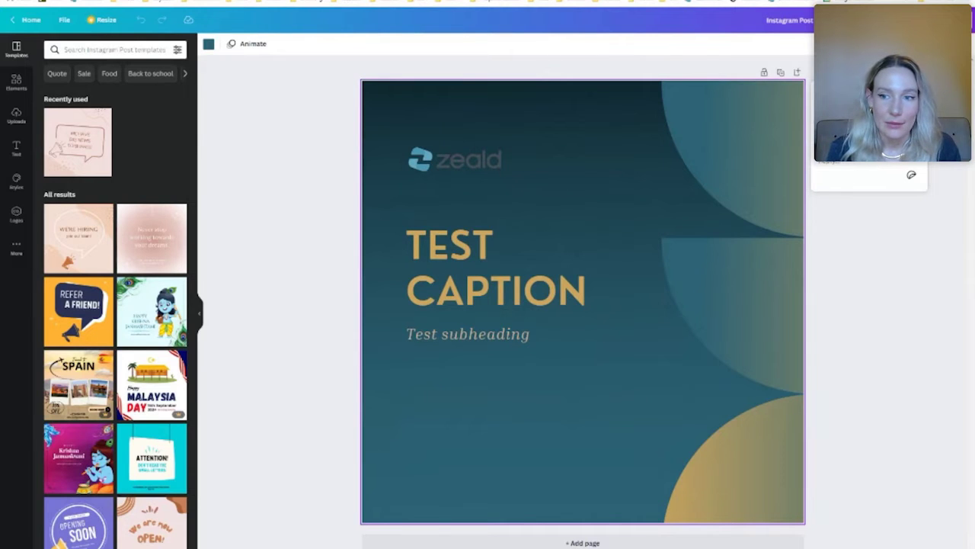
{"action": "left_click", "coordinate": [731, 304]}
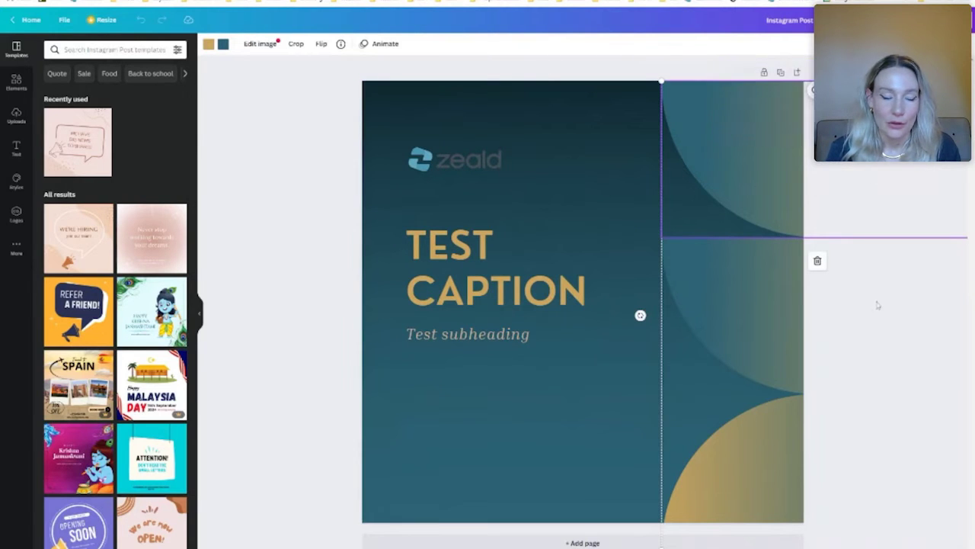
{"action": "left_click", "coordinate": [287, 216]}
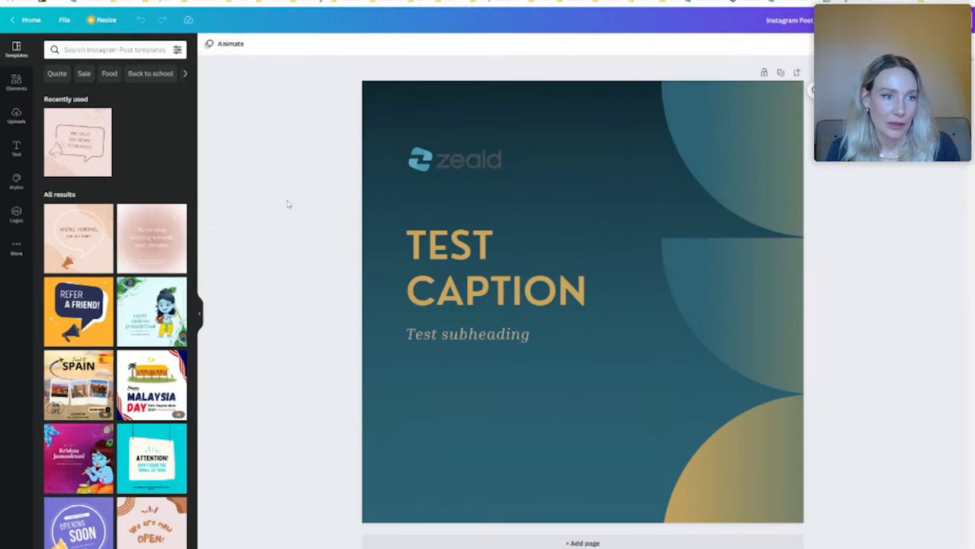
Leave the design and compare the recent designs on the home page with the Projects overview
{"action": "left_click", "coordinate": [31, 19]}
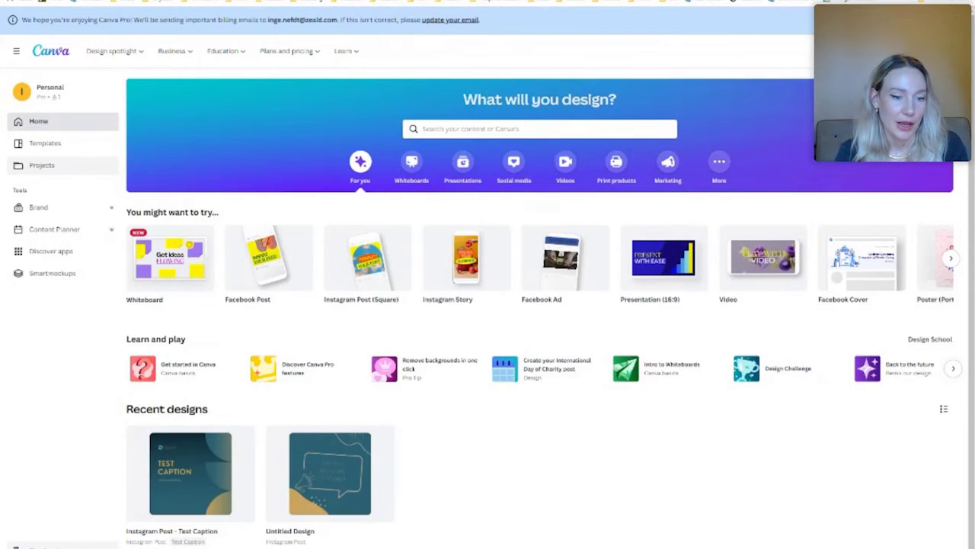
{"action": "left_click", "coordinate": [53, 171]}
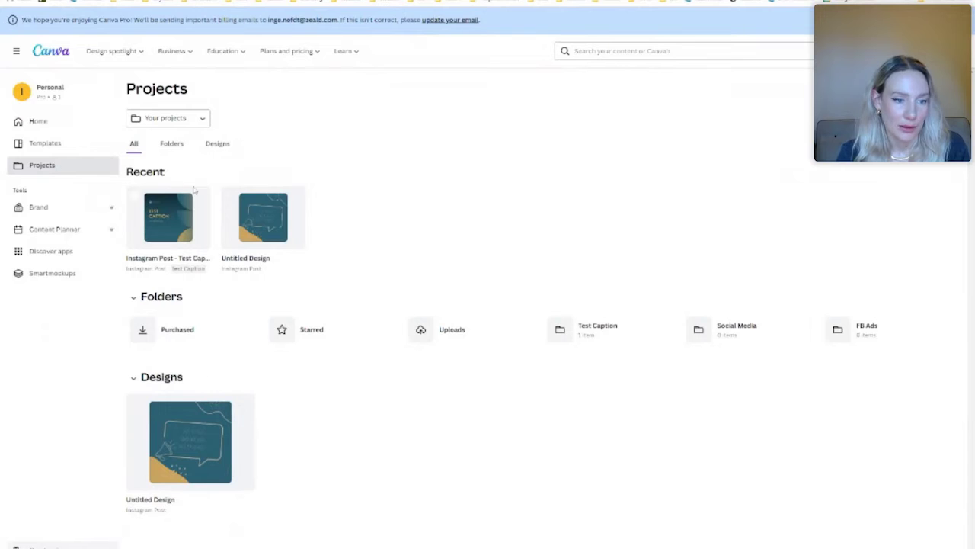
{"action": "left_click", "coordinate": [78, 122]}
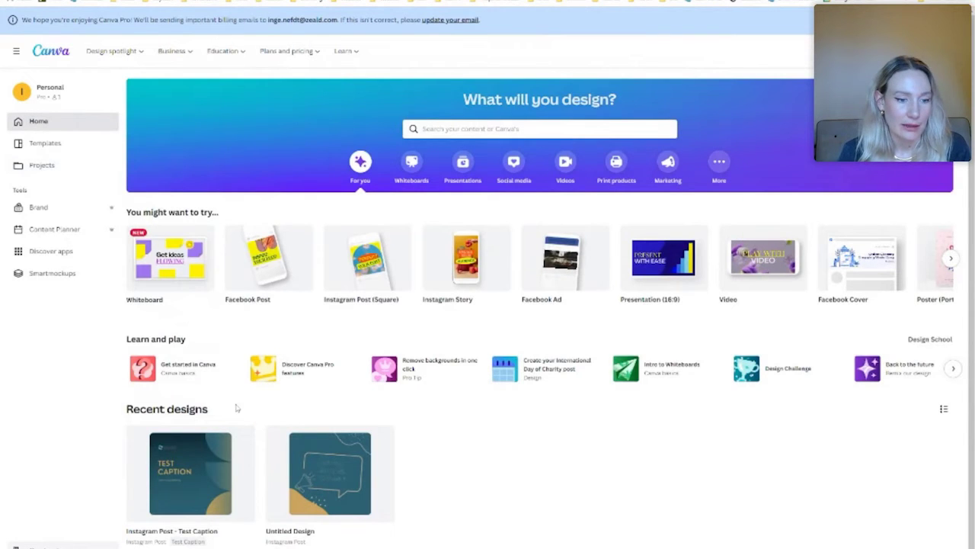
{"action": "left_click", "coordinate": [44, 166]}
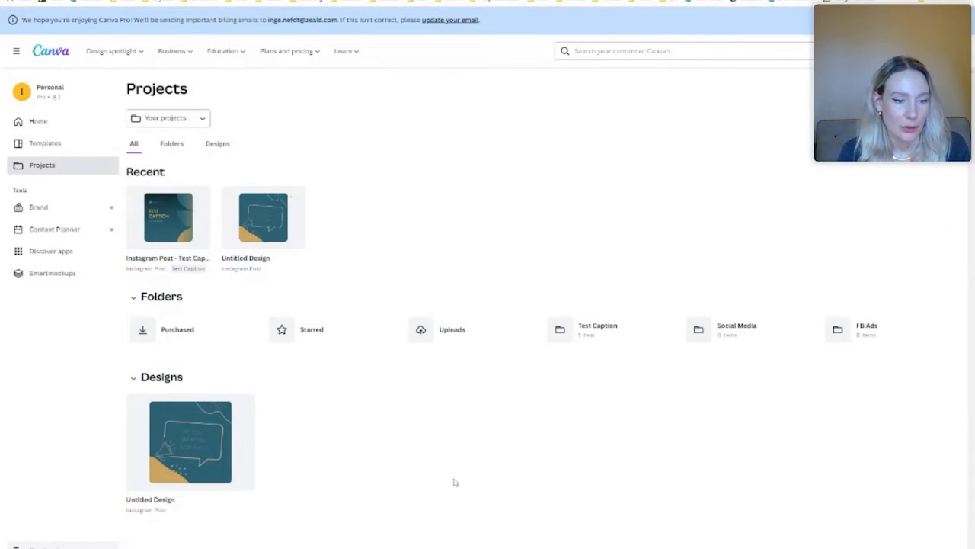
Move the Test Caption Instagram post into a new folder named Social Media
{"action": "left_click", "coordinate": [200, 198]}
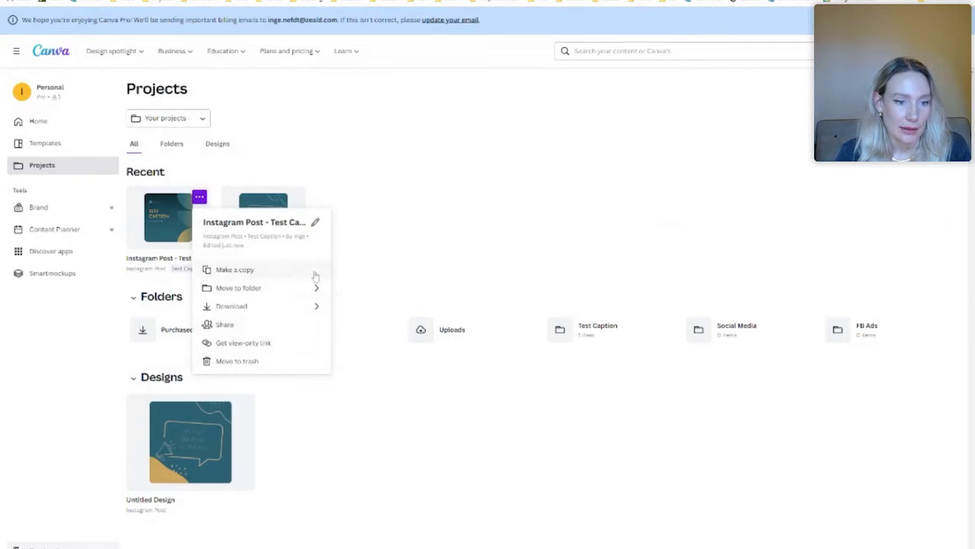
{"action": "left_click", "coordinate": [310, 290]}
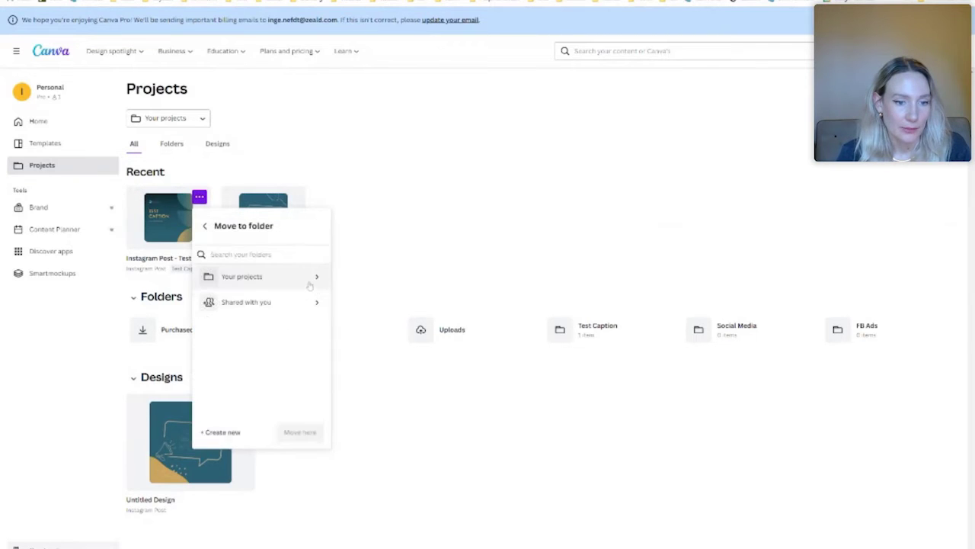
{"action": "left_click", "coordinate": [229, 431]}
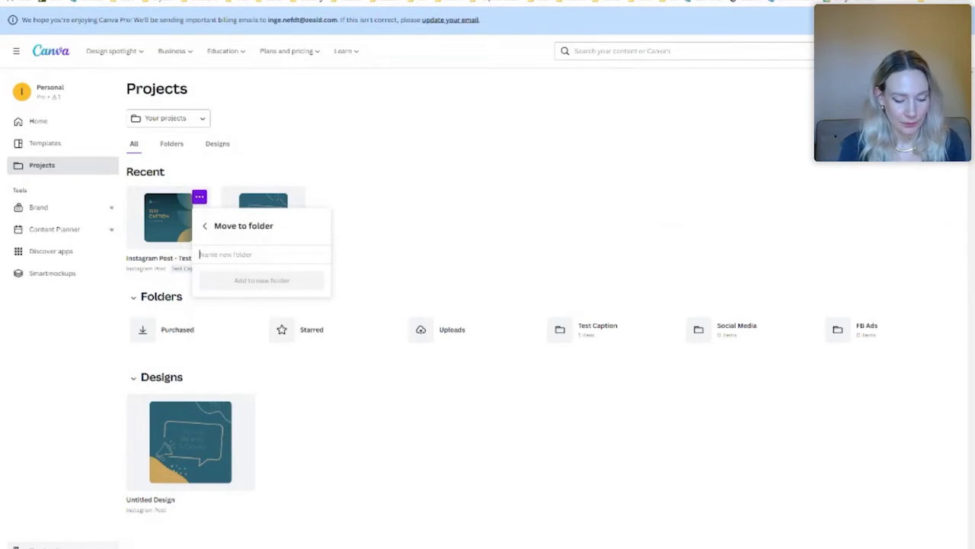
{"action": "type", "text": "Soci"}
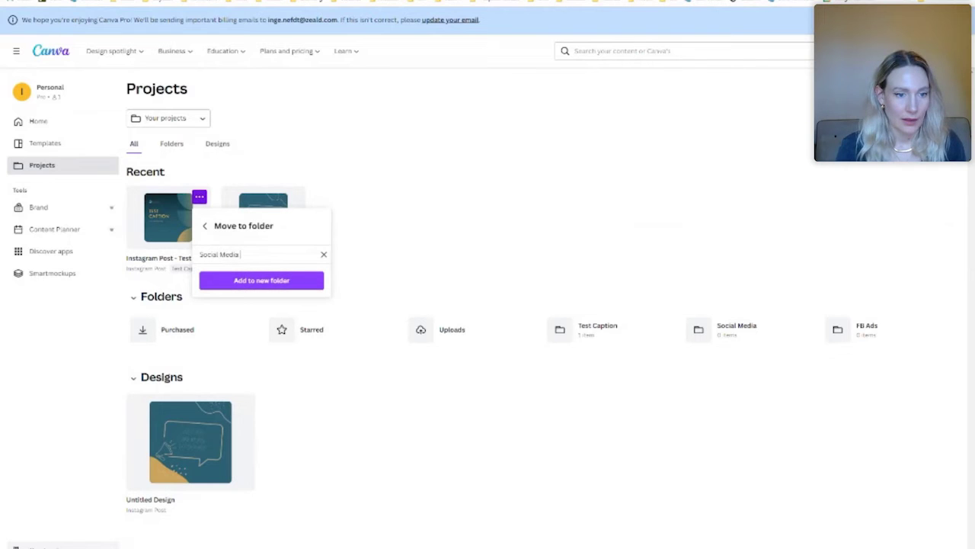
{"action": "type", "text": "al Media"}
{"action": "left_click", "coordinate": [271, 282]}
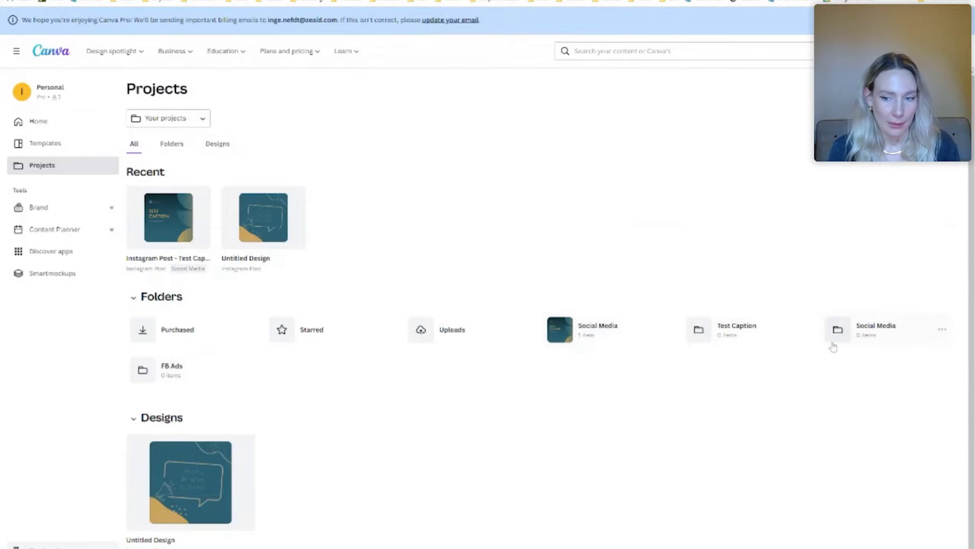
Look over the project folders on their own and go back to the home page
{"action": "left_click", "coordinate": [183, 145]}
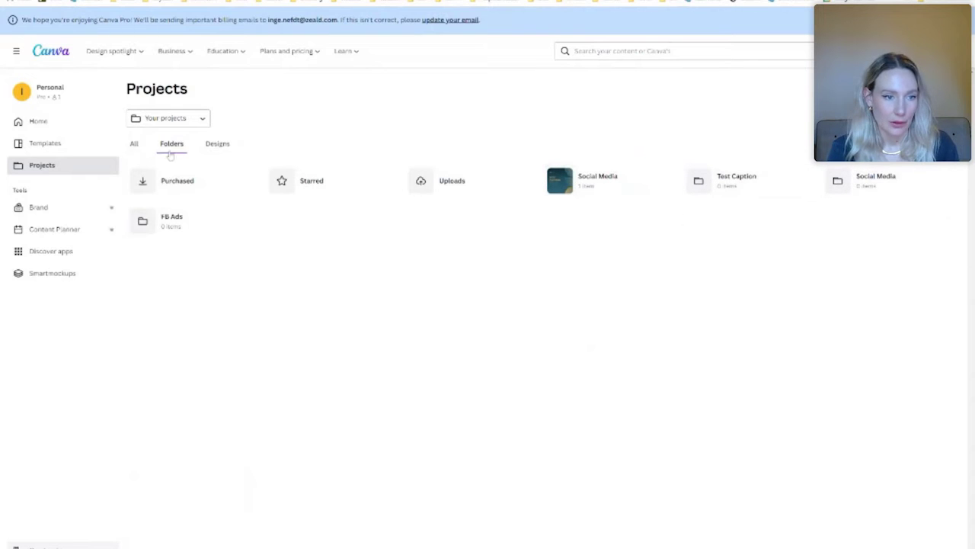
{"action": "left_click", "coordinate": [134, 145]}
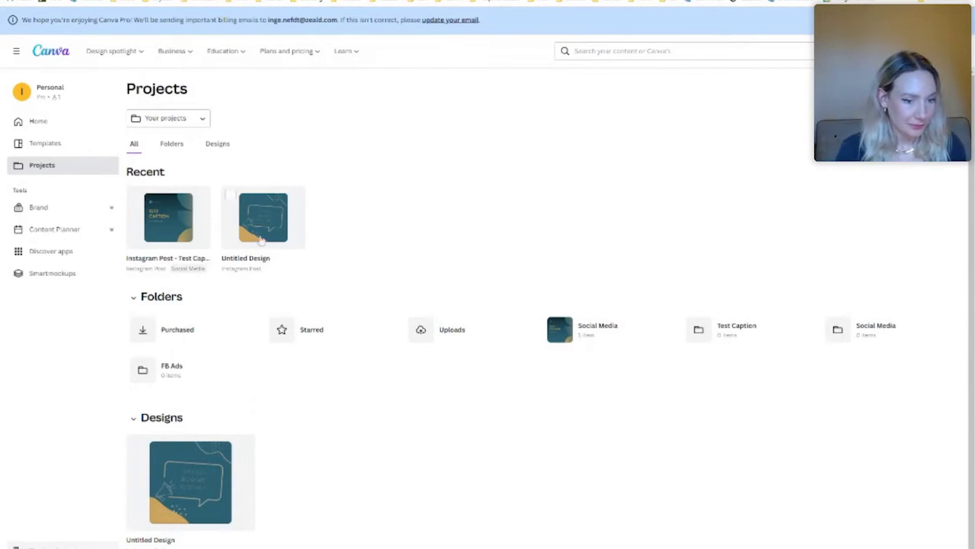
{"action": "left_click", "coordinate": [34, 122]}
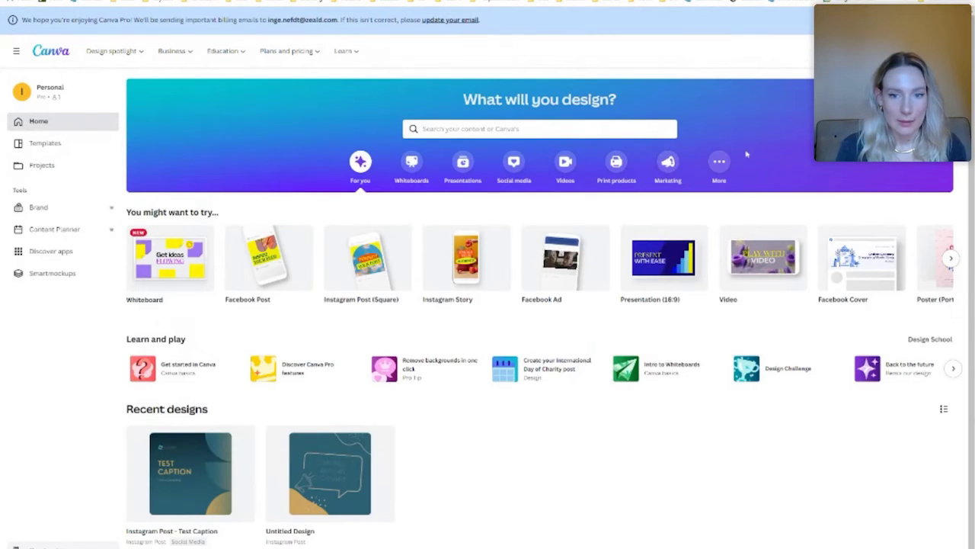
Browse the additional design types beyond the main categories, along with their template collections
{"action": "left_click", "coordinate": [719, 162]}
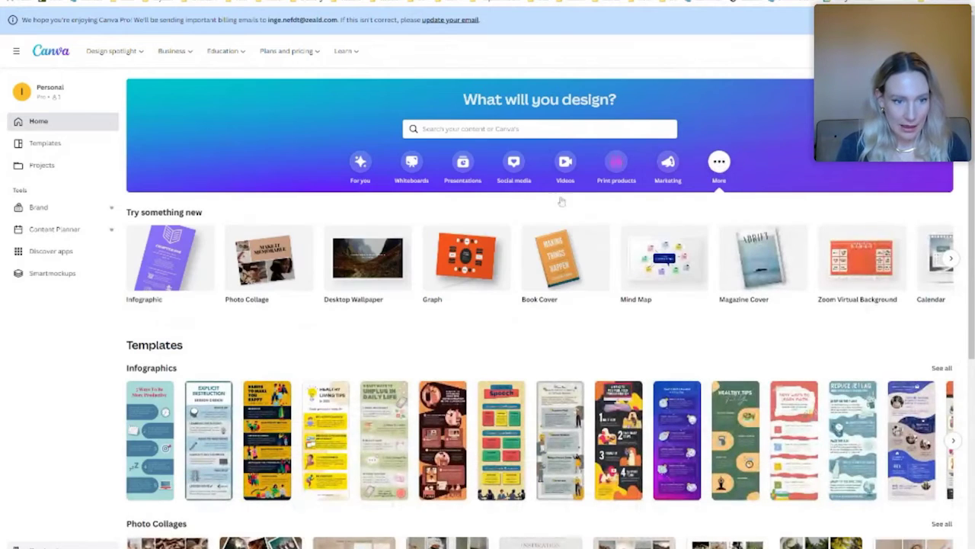
{"action": "left_click", "coordinate": [951, 258]}
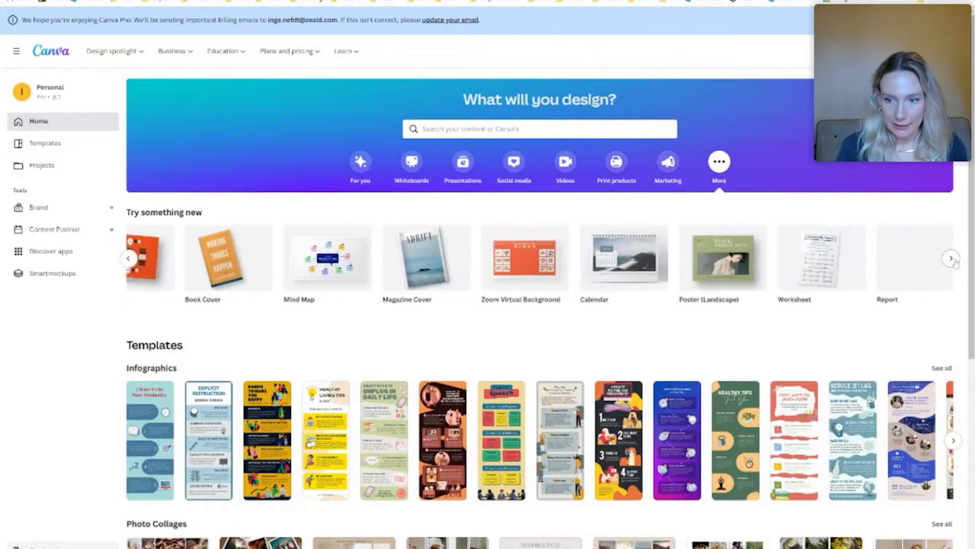
{"action": "left_click", "coordinate": [950, 258]}
{"action": "left_click", "coordinate": [952, 259]}
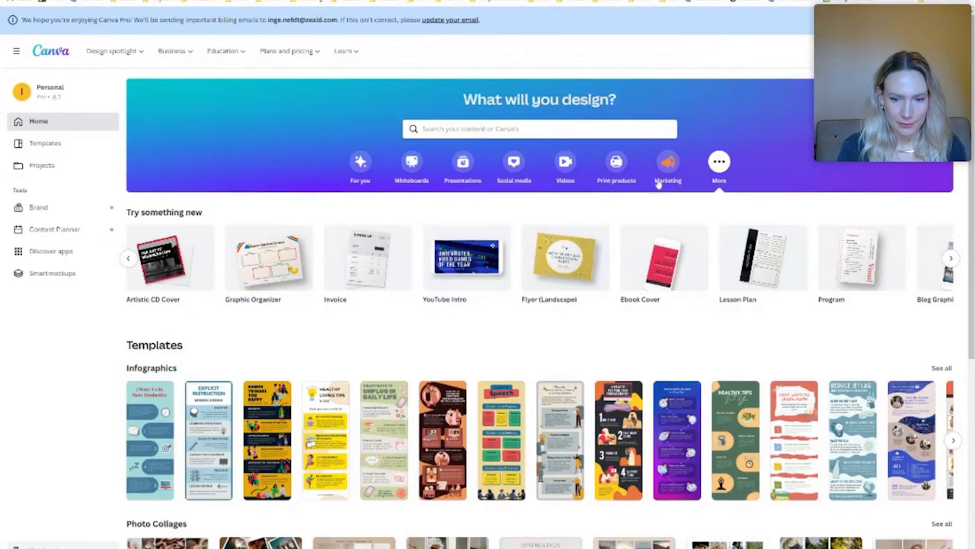
{"action": "scroll", "coordinate": [657, 183], "scroll_direction": "down", "scroll_amount": 5}
{"action": "scroll", "coordinate": [661, 166], "scroll_direction": "up", "scroll_amount": 5}
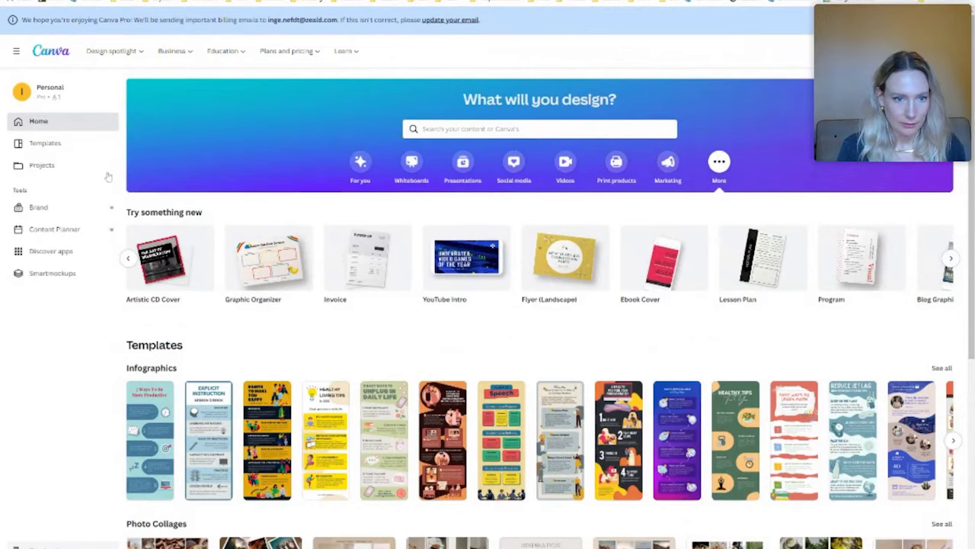
Open Smartmockups and browse the trending and new product mockups
{"action": "left_click", "coordinate": [67, 273]}
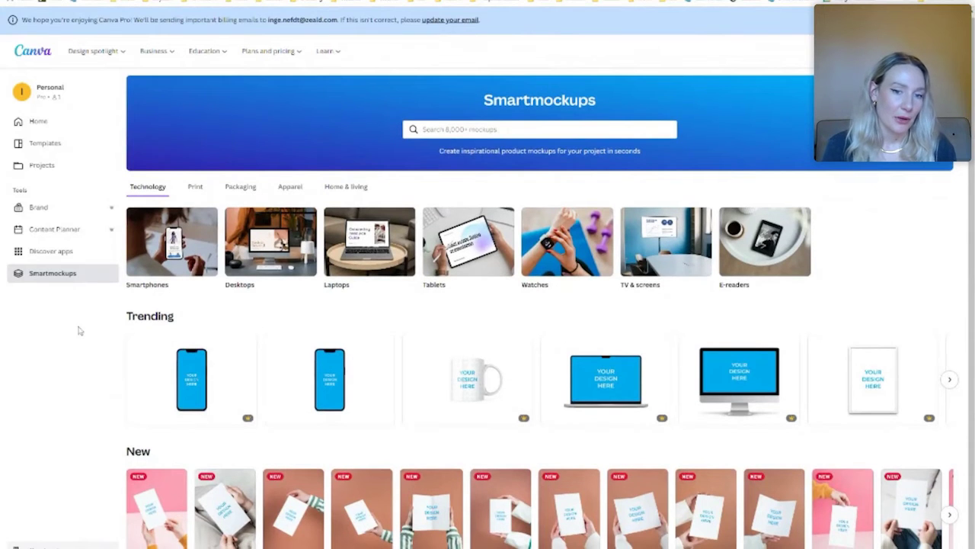
{"action": "scroll", "coordinate": [331, 244], "scroll_direction": "down", "scroll_amount": 1}
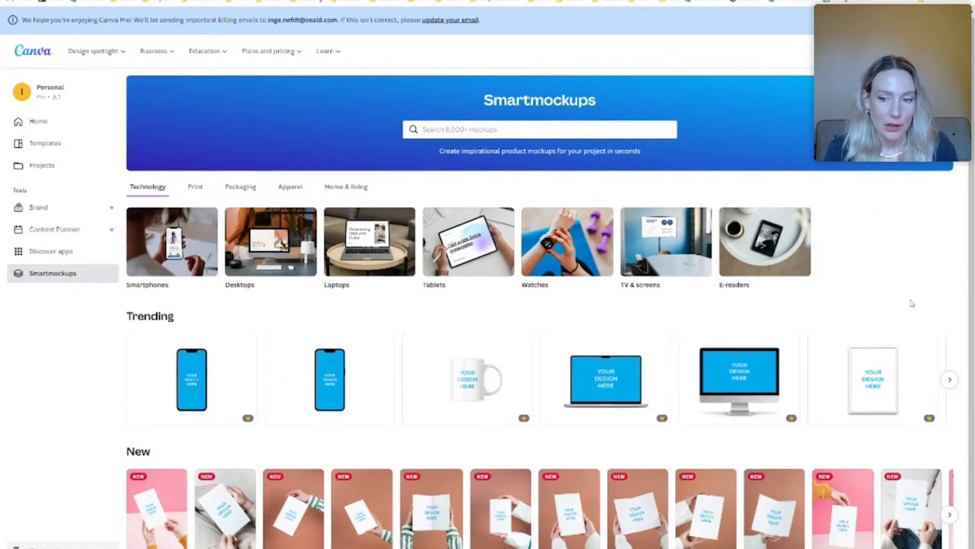
{"action": "left_click", "coordinate": [949, 379]}
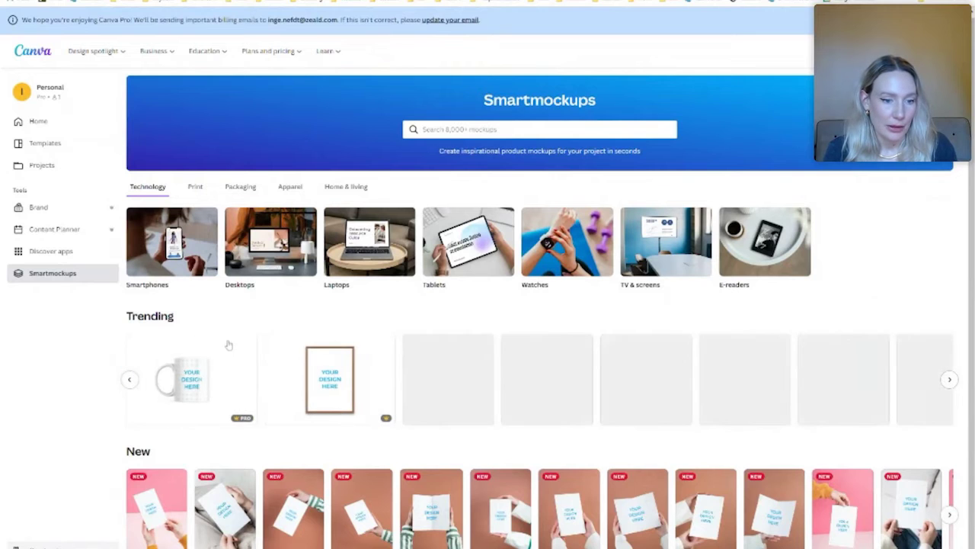
{"action": "left_click", "coordinate": [949, 379]}
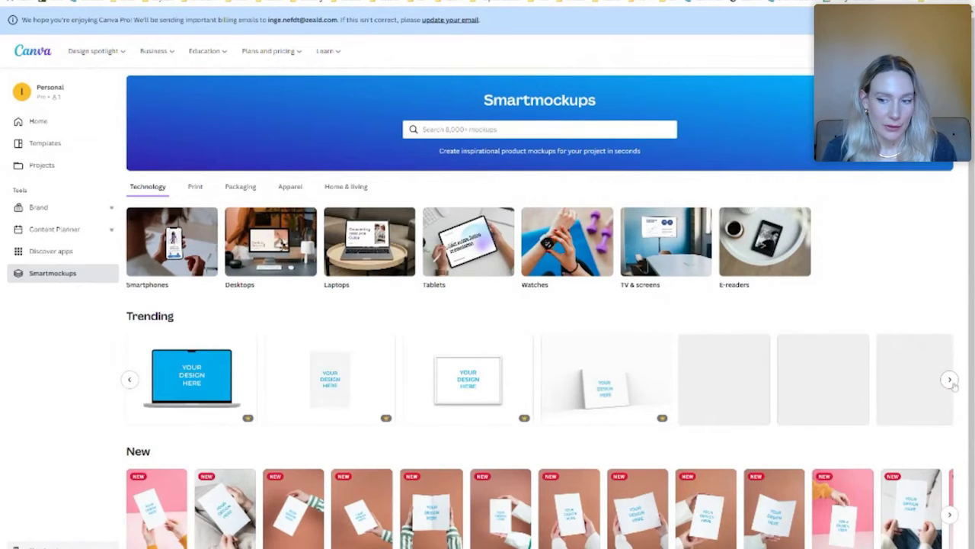
{"action": "left_click", "coordinate": [950, 379]}
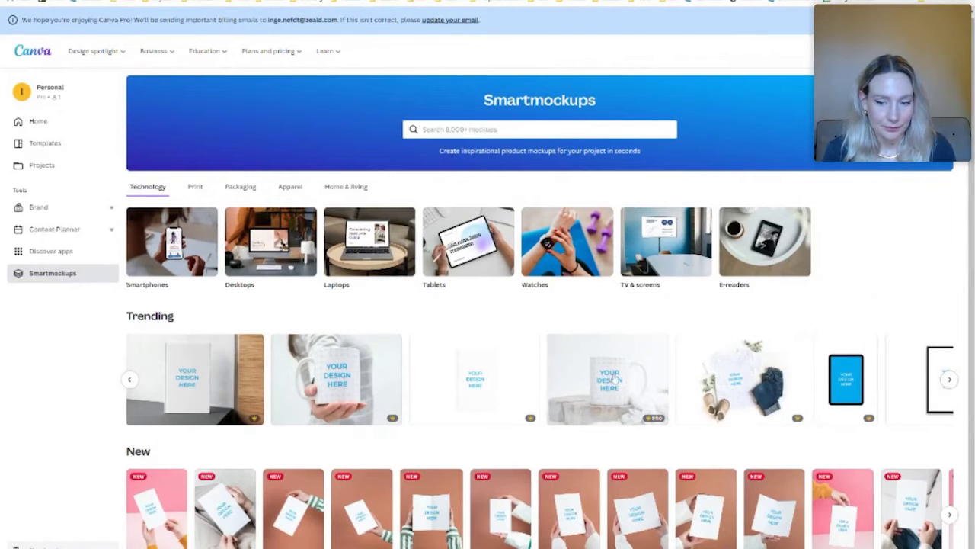
{"action": "left_click", "coordinate": [949, 515]}
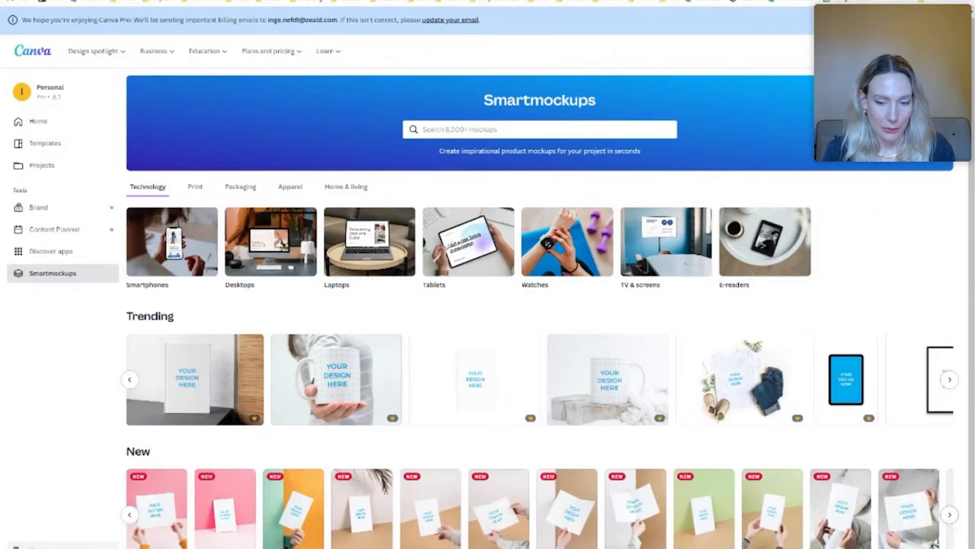
{"action": "left_click", "coordinate": [949, 515]}
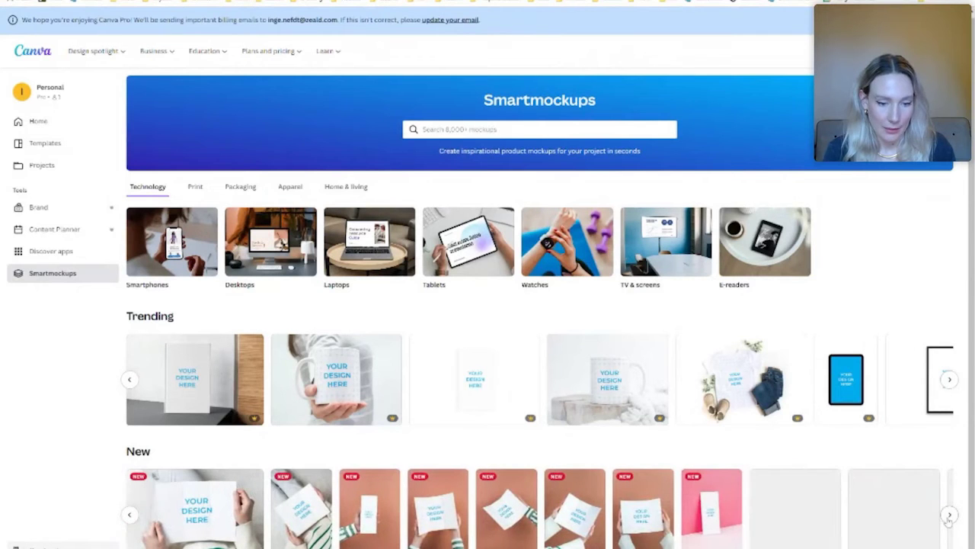
{"action": "left_click", "coordinate": [950, 515]}
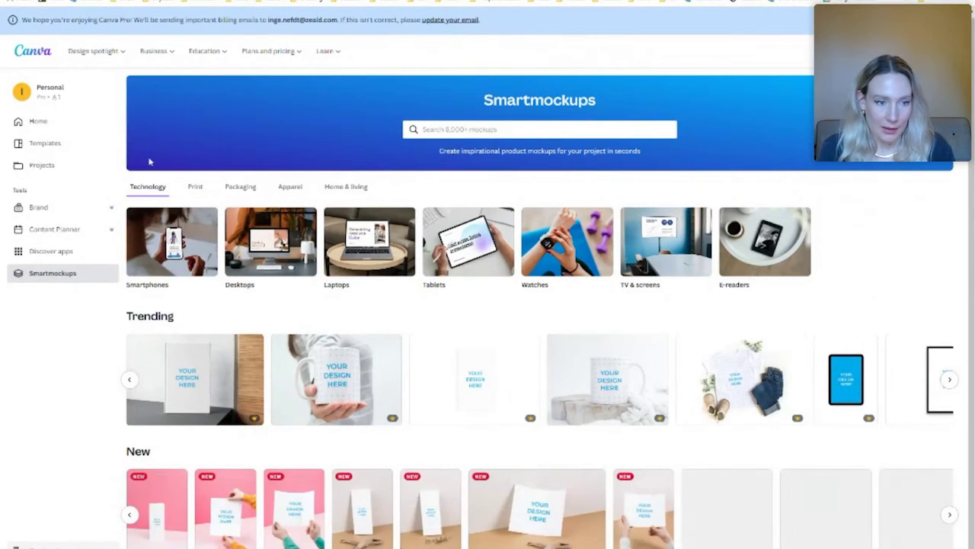
Browse the smartphone mockups and open the one with a phone standing beside a ring-shaped vase
{"action": "left_click", "coordinate": [167, 230]}
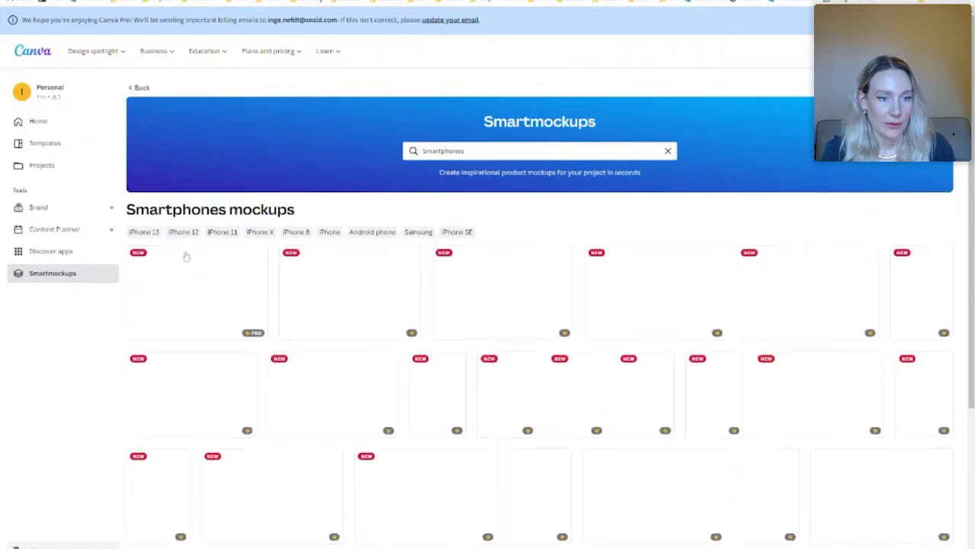
{"action": "scroll", "coordinate": [190, 241], "scroll_direction": "down", "scroll_amount": 5}
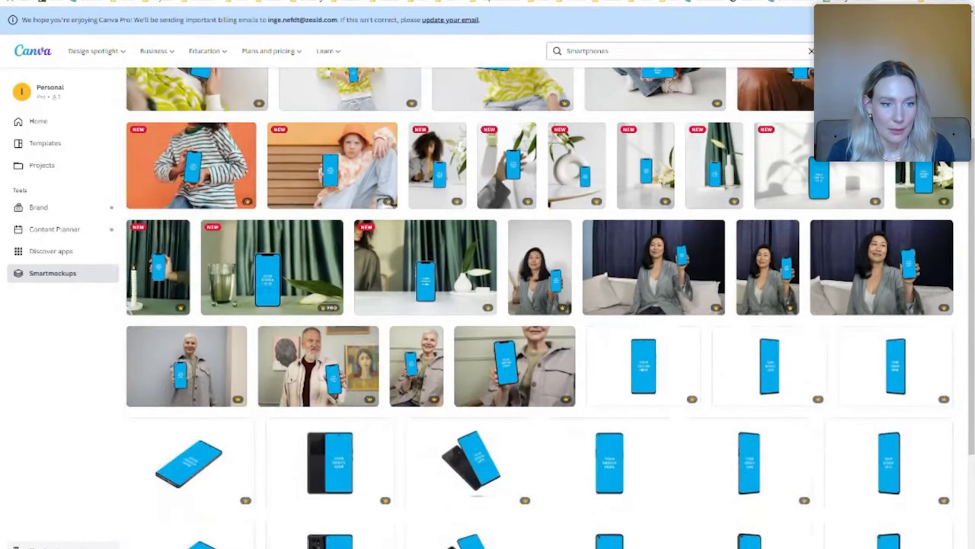
{"action": "left_click", "coordinate": [545, 229]}
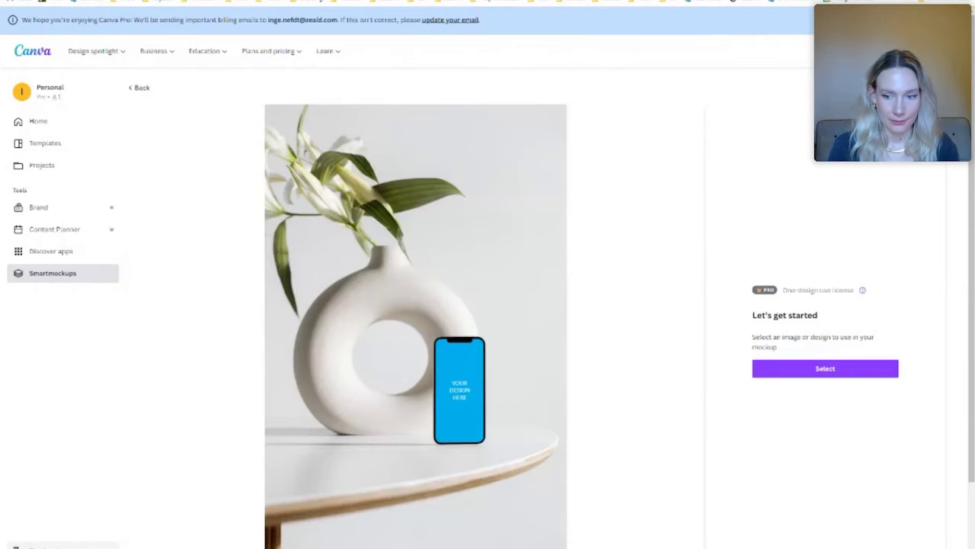
Place the Test Caption Instagram post design into the phone mockup beside the ring-shaped vase
{"action": "left_click", "coordinate": [824, 369]}
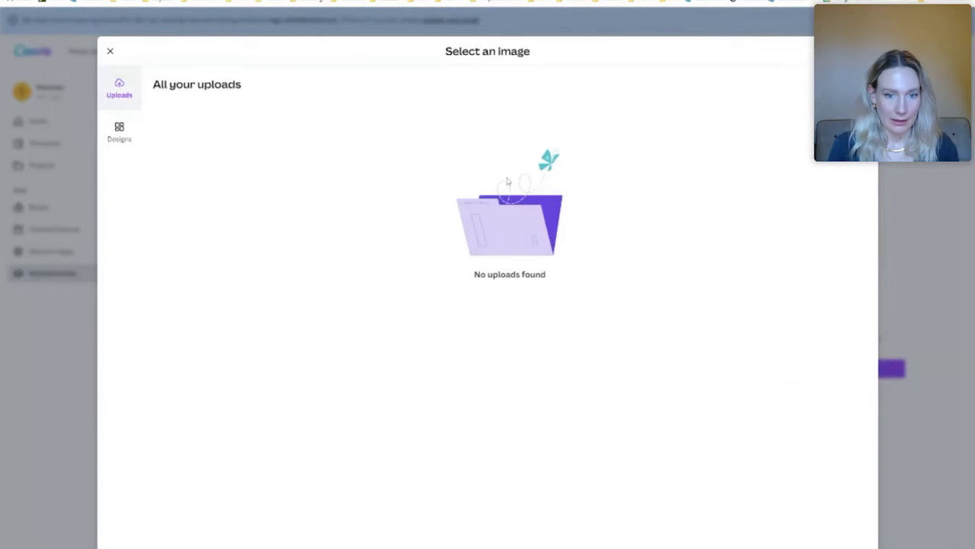
{"action": "left_click", "coordinate": [122, 134]}
{"action": "left_click", "coordinate": [241, 182]}
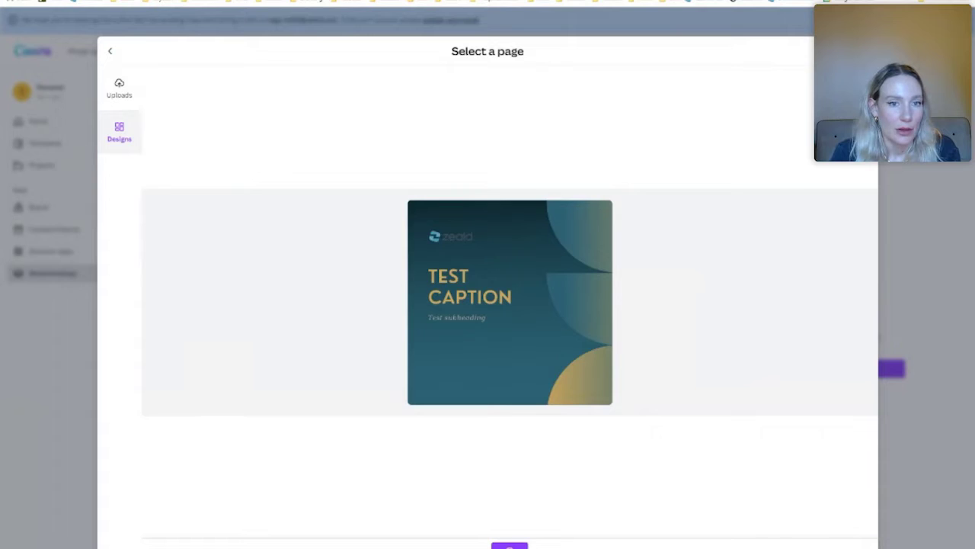
{"action": "left_click", "coordinate": [509, 546]}
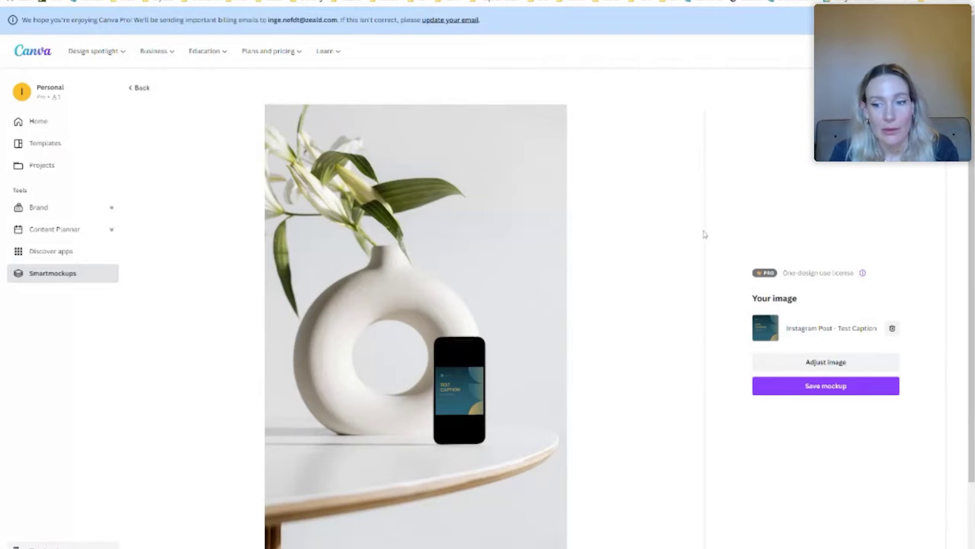
Enlarge and reposition the design so its semicircle pattern fills the phone screen, and save the adjustment
{"action": "left_click", "coordinate": [825, 363]}
{"action": "left_click_drag", "start_coordinate": [496, 397], "coordinate": [594, 524]}
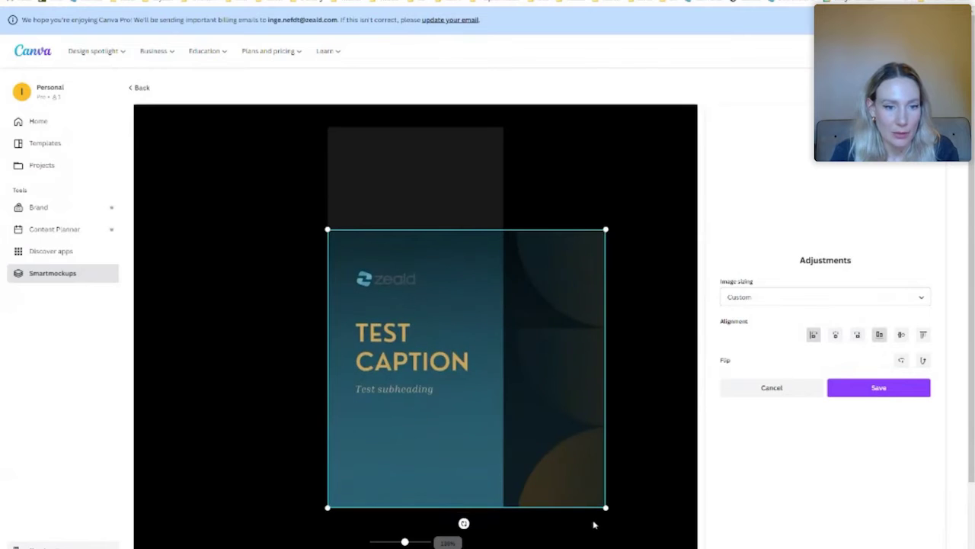
{"action": "left_click_drag", "start_coordinate": [326, 227], "coordinate": [198, 102]}
{"action": "left_click_drag", "start_coordinate": [467, 283], "coordinate": [376, 290]}
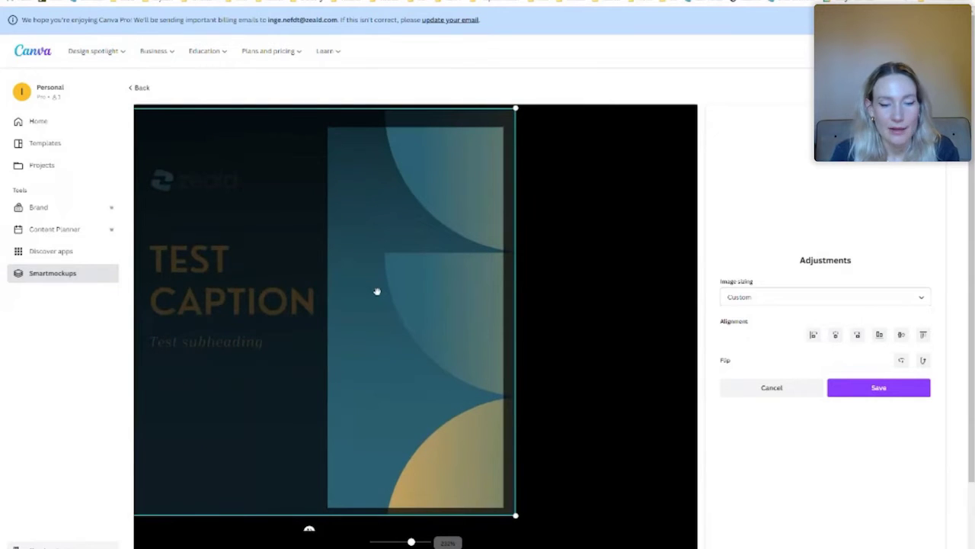
{"action": "left_click", "coordinate": [912, 383]}
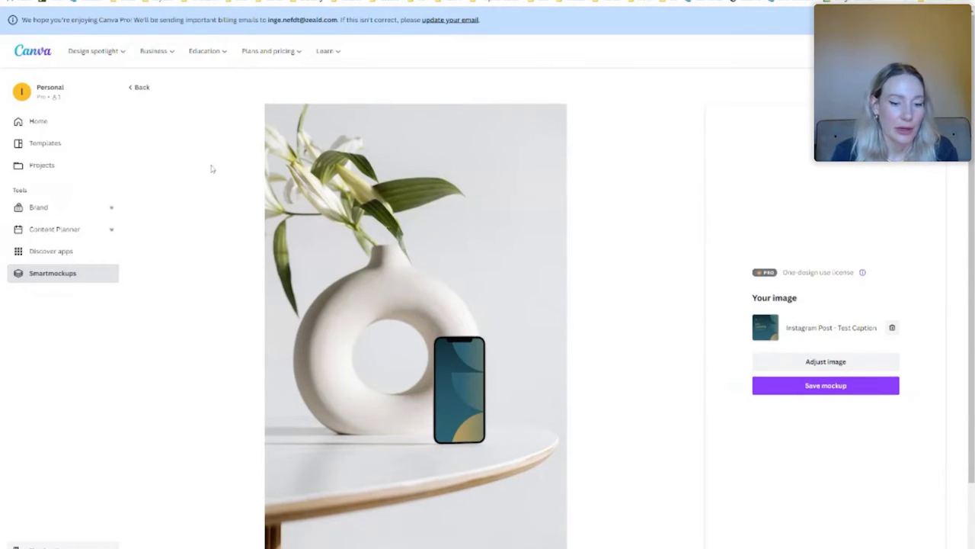
Look through the mockups similar to the current phone template and return to the mockup preview
{"action": "scroll", "coordinate": [212, 168], "scroll_direction": "down", "scroll_amount": 2}
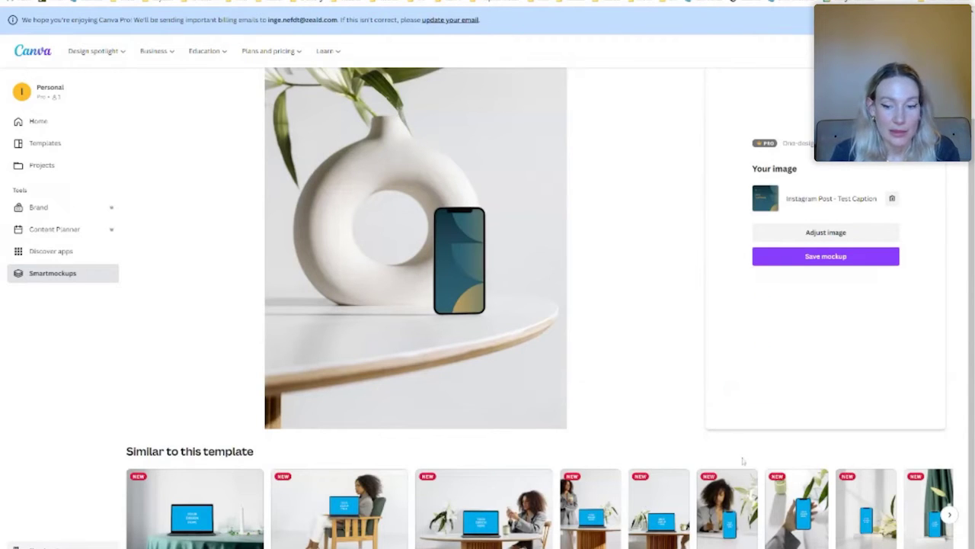
{"action": "left_click", "coordinate": [948, 514]}
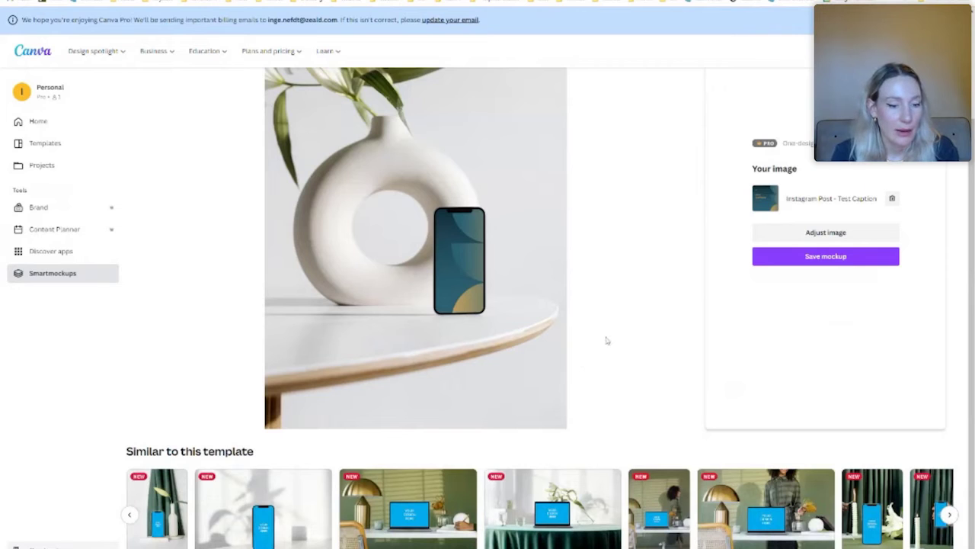
{"action": "left_click", "coordinate": [950, 515]}
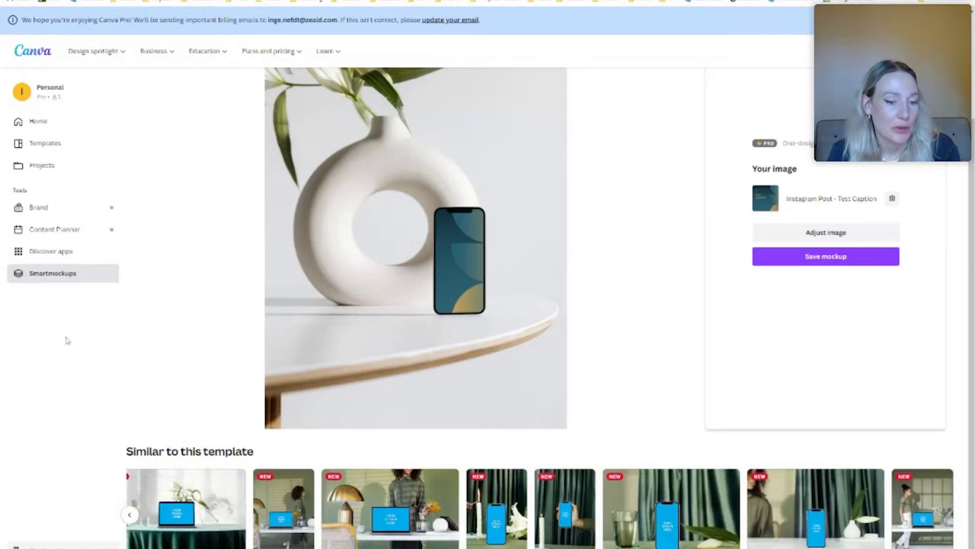
{"action": "scroll", "coordinate": [221, 204], "scroll_direction": "up", "scroll_amount": 1}
{"action": "scroll", "coordinate": [221, 204], "scroll_direction": "up", "scroll_amount": 2}
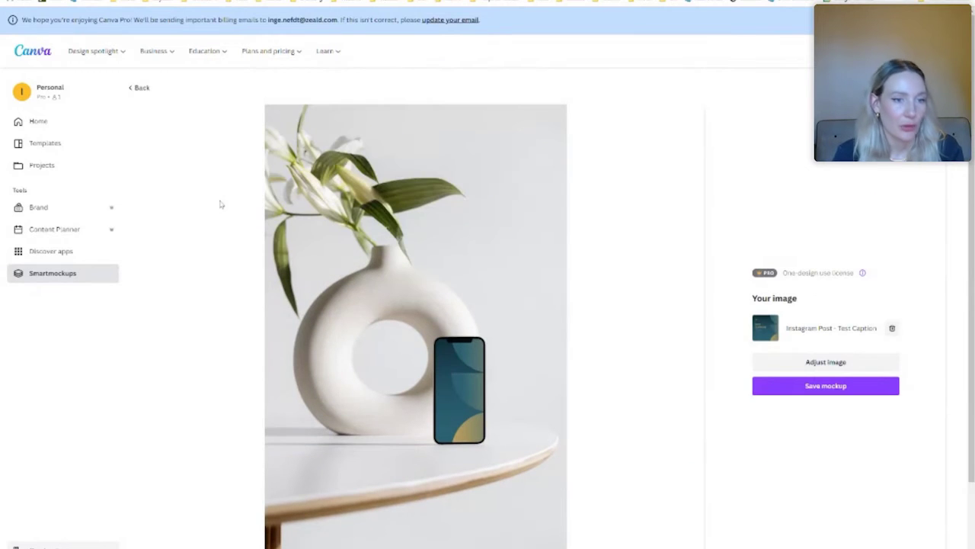
Go back from the phone mockup to the home page and open the Brand Kit
{"action": "left_click", "coordinate": [140, 89]}
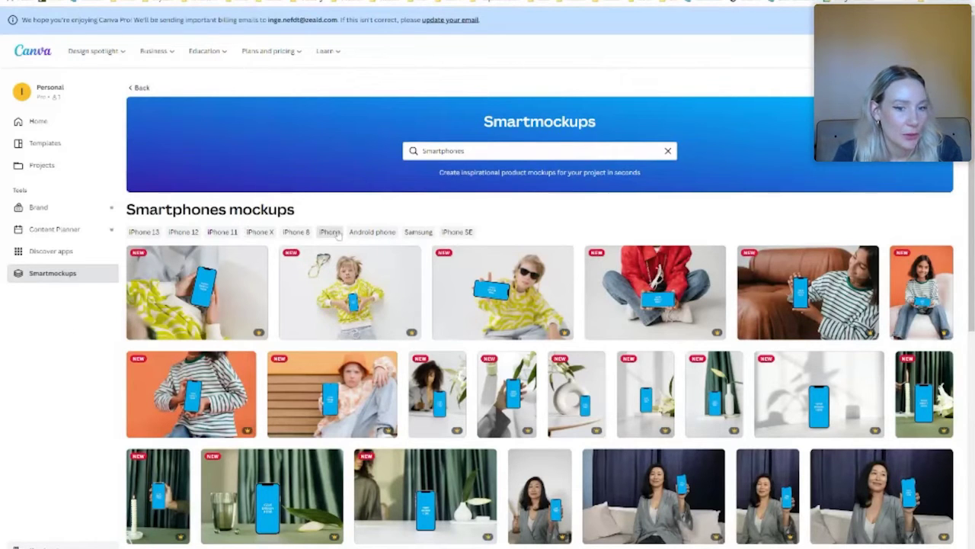
{"action": "left_click", "coordinate": [138, 88]}
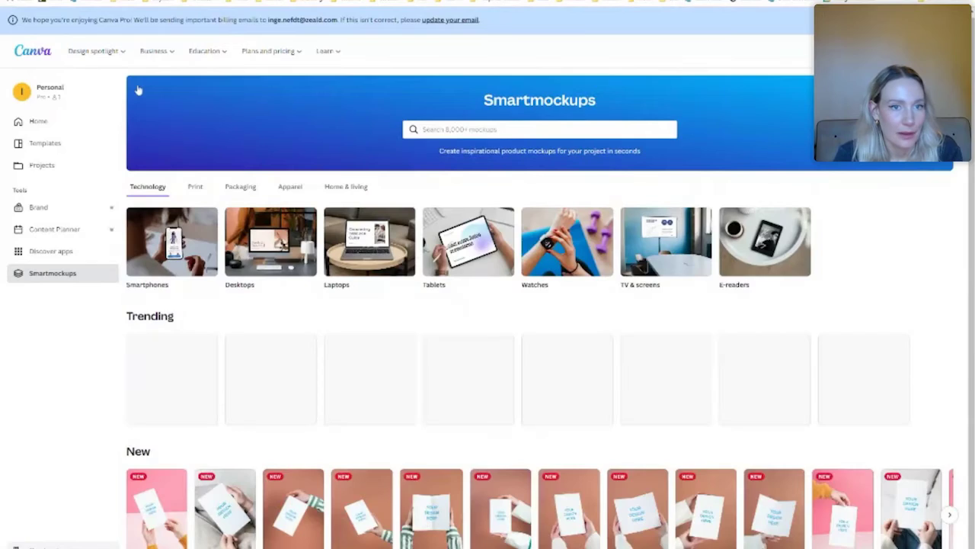
{"action": "mouse_move", "coordinate": [96, 52]}
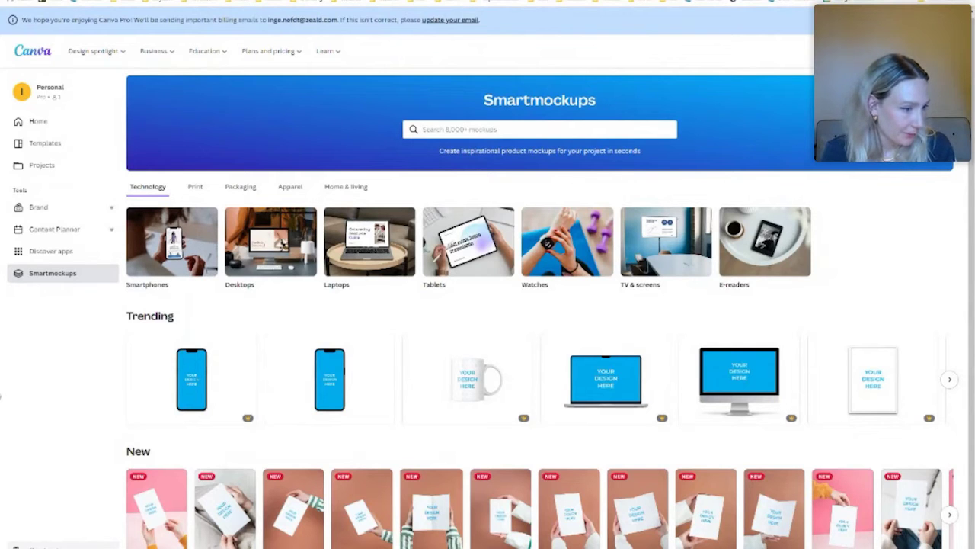
{"action": "left_click", "coordinate": [36, 124]}
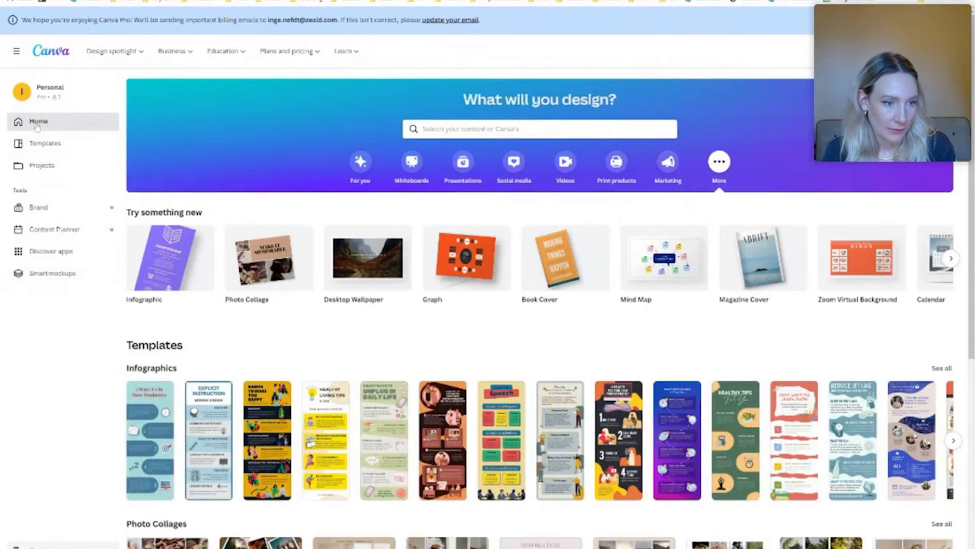
{"action": "left_click", "coordinate": [39, 207]}
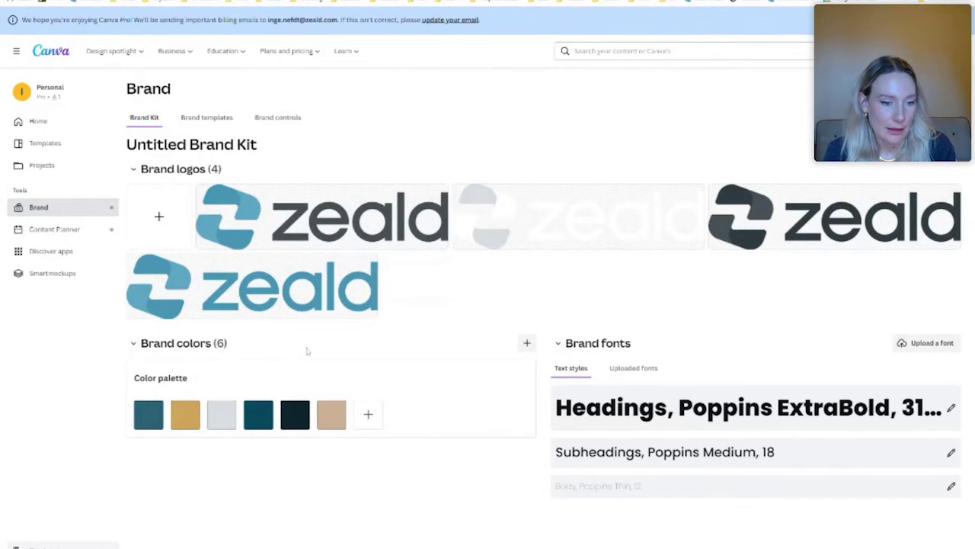
Add a dark grey color to the existing brand color palette and remove it again
{"action": "left_click", "coordinate": [368, 415]}
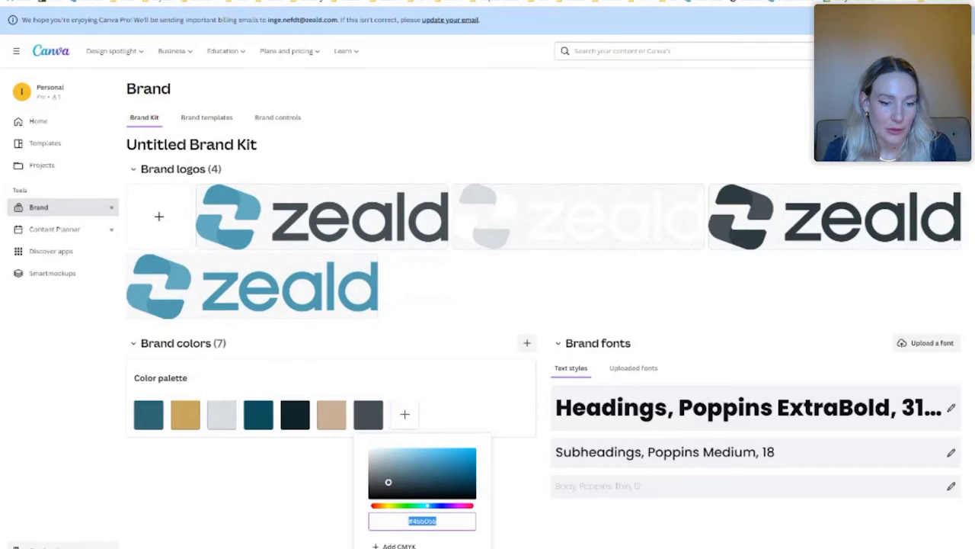
{"action": "left_click", "coordinate": [508, 532]}
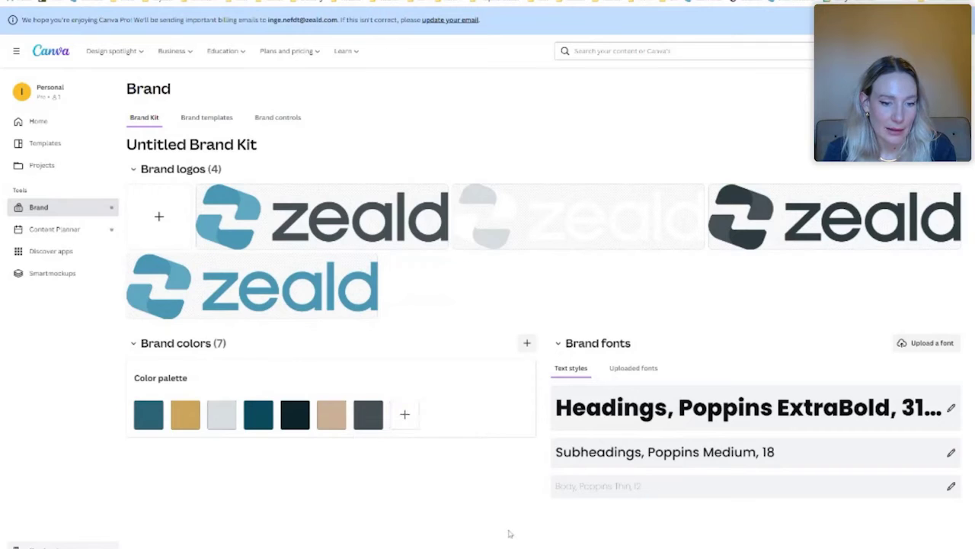
{"action": "left_click", "coordinate": [383, 401]}
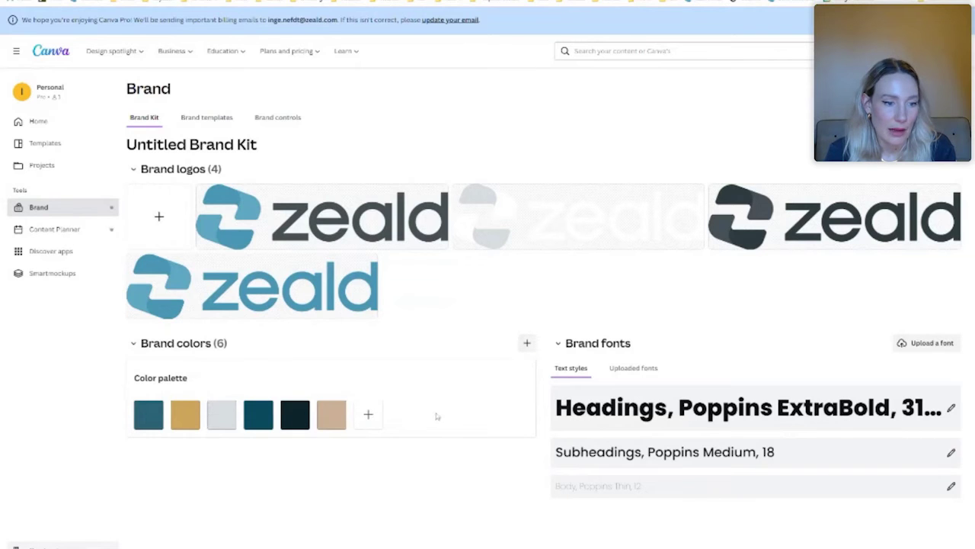
Create a second custom color palette in the Brand Kit and add a blue and a dark grey color to it
{"action": "left_click", "coordinate": [527, 342]}
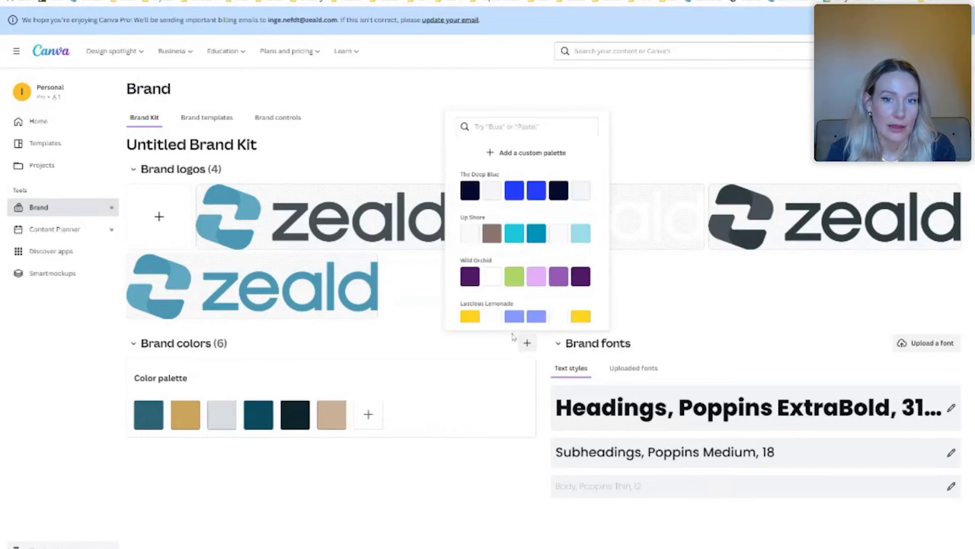
{"action": "left_click", "coordinate": [530, 152]}
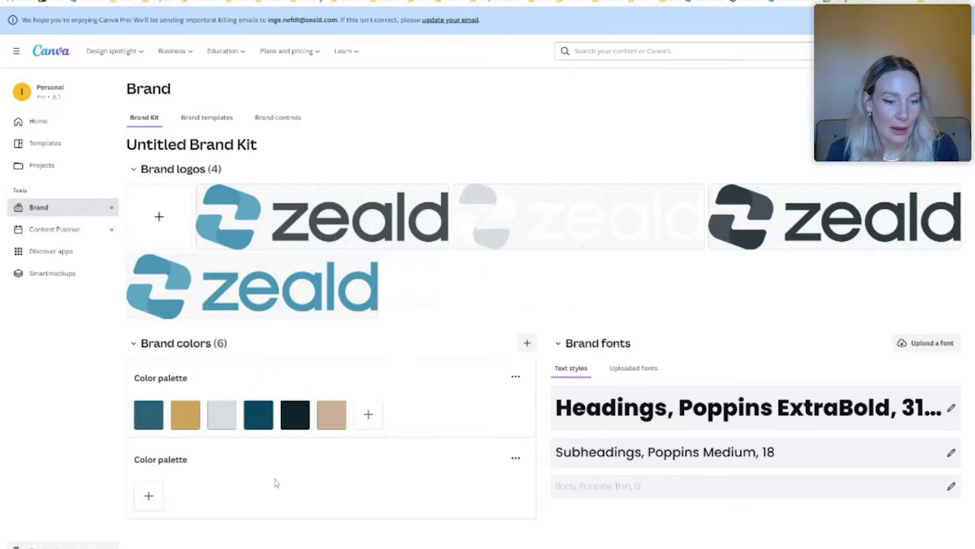
{"action": "left_click", "coordinate": [194, 460]}
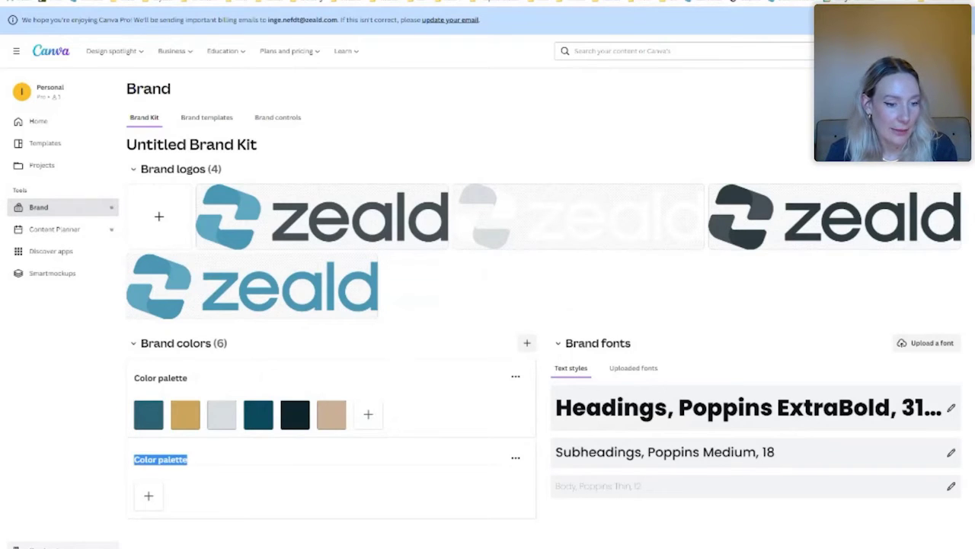
{"action": "left_click", "coordinate": [149, 495]}
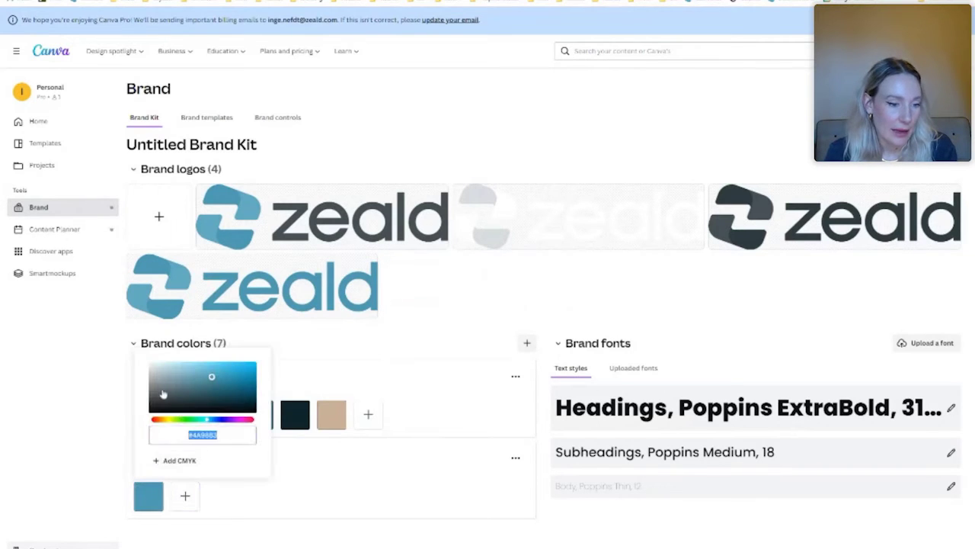
{"action": "left_click", "coordinate": [249, 527]}
{"action": "left_click", "coordinate": [185, 496]}
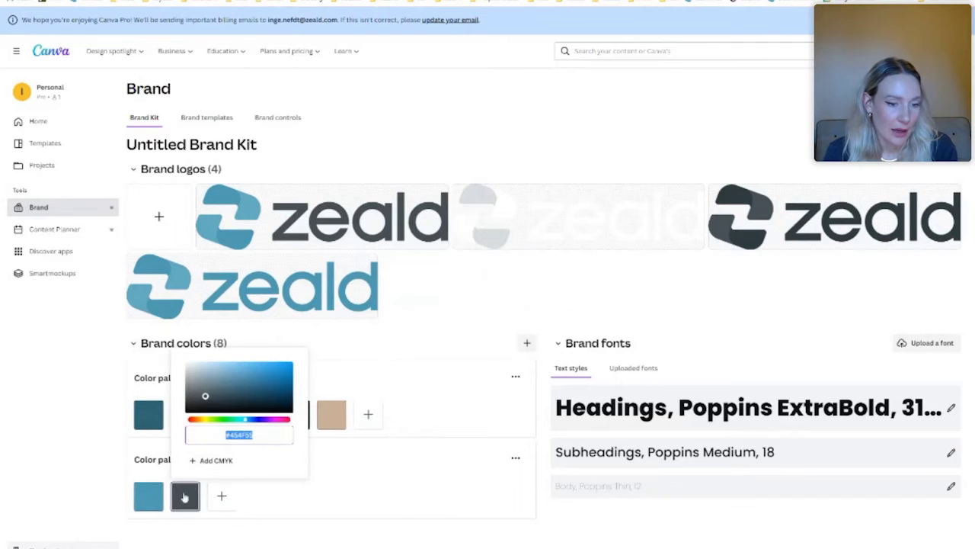
{"action": "left_click", "coordinate": [309, 531]}
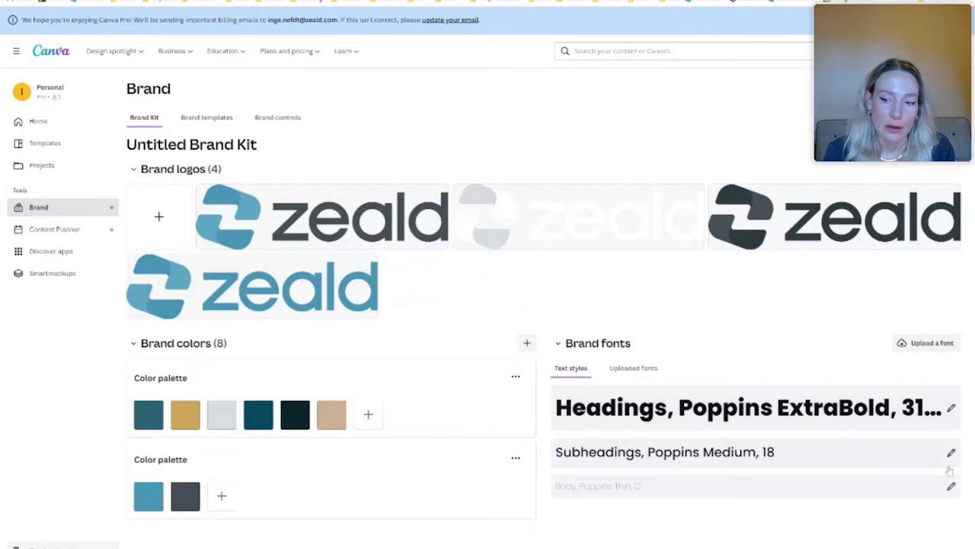
Review the font choices for the brand's Headings text style and close the list without changing the font
{"action": "left_click", "coordinate": [952, 410]}
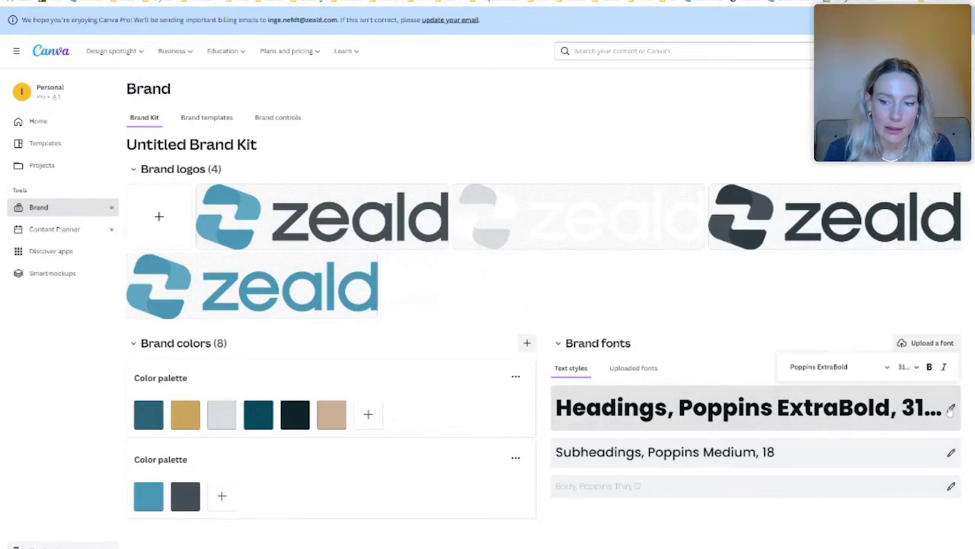
{"action": "left_click", "coordinate": [838, 366]}
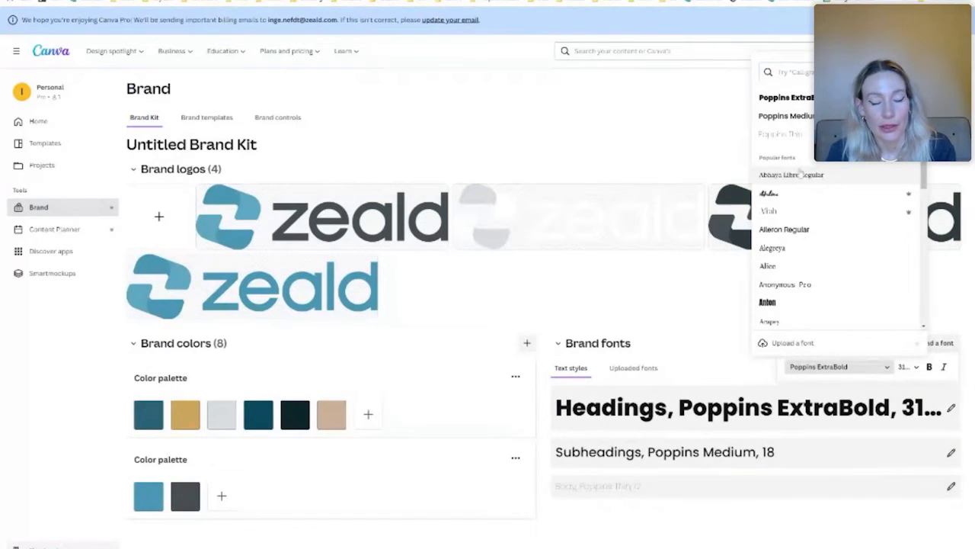
{"action": "left_click", "coordinate": [689, 304]}
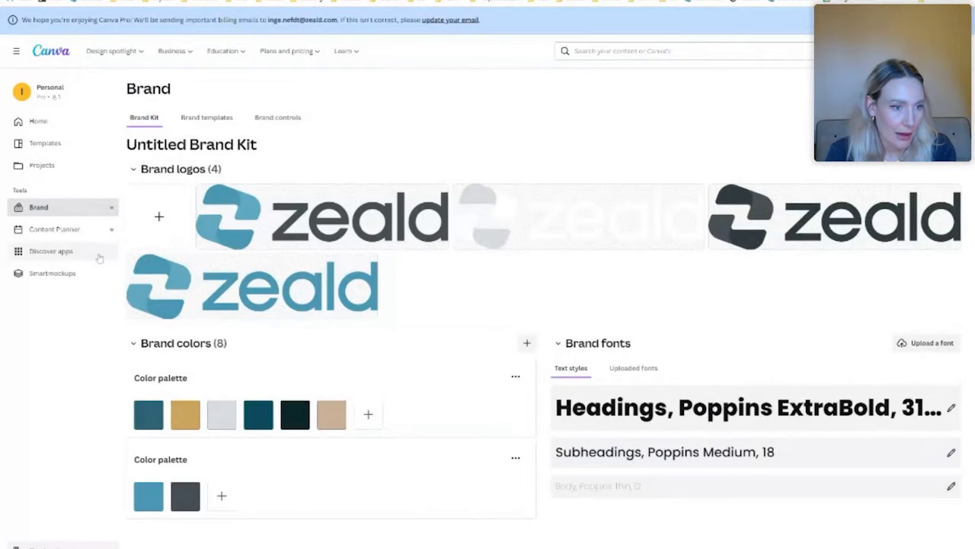
Open the Content Planner, view the new post options for August 31, 2022, and close them
{"action": "left_click", "coordinate": [57, 229]}
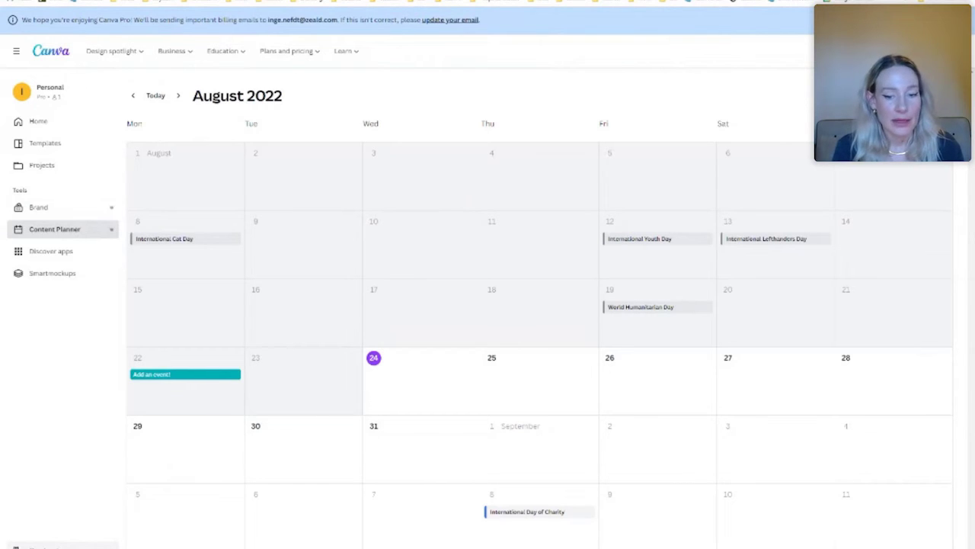
{"action": "left_click", "coordinate": [469, 426]}
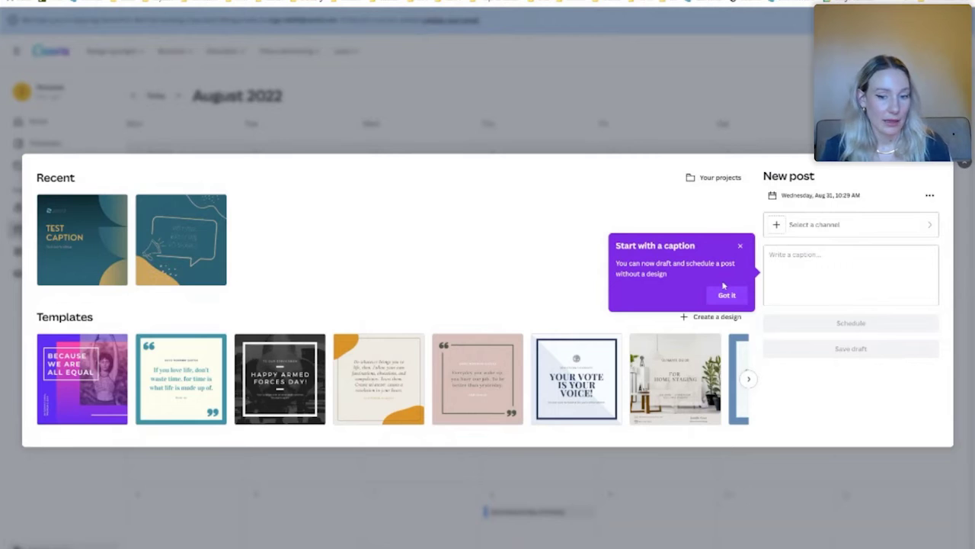
{"action": "key", "text": "Escape"}
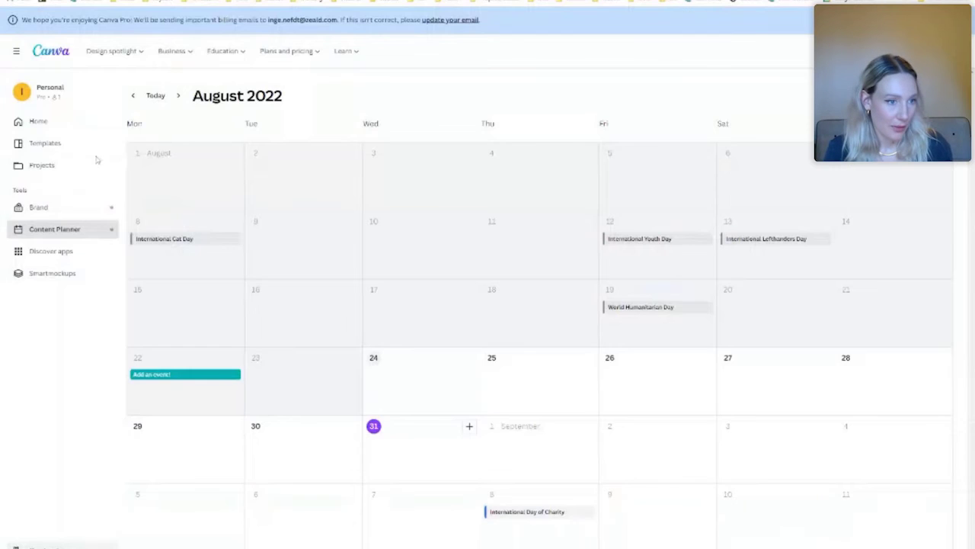
Open the Test Caption Instagram post from the projects and view its options for sharing to social media
{"action": "left_click", "coordinate": [40, 122]}
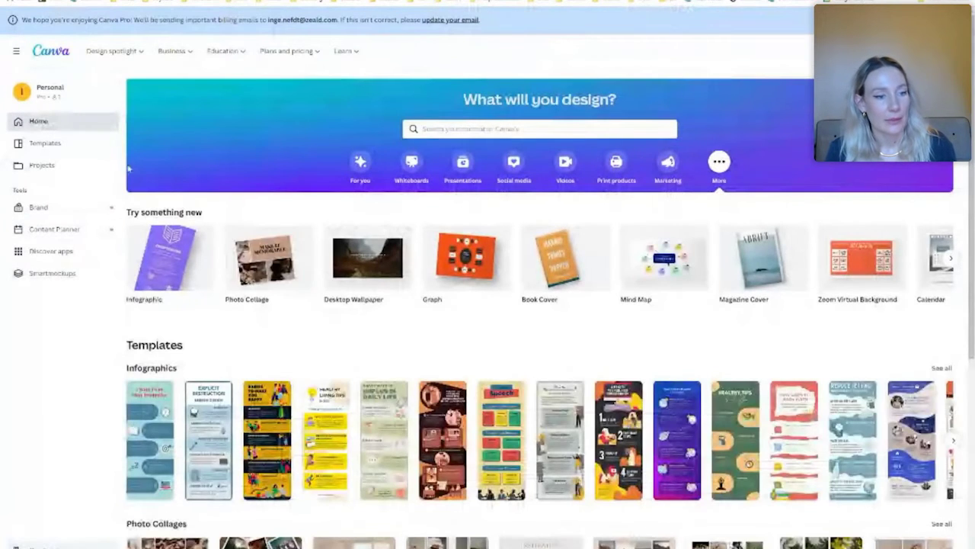
{"action": "left_click", "coordinate": [39, 165]}
{"action": "left_click", "coordinate": [183, 229]}
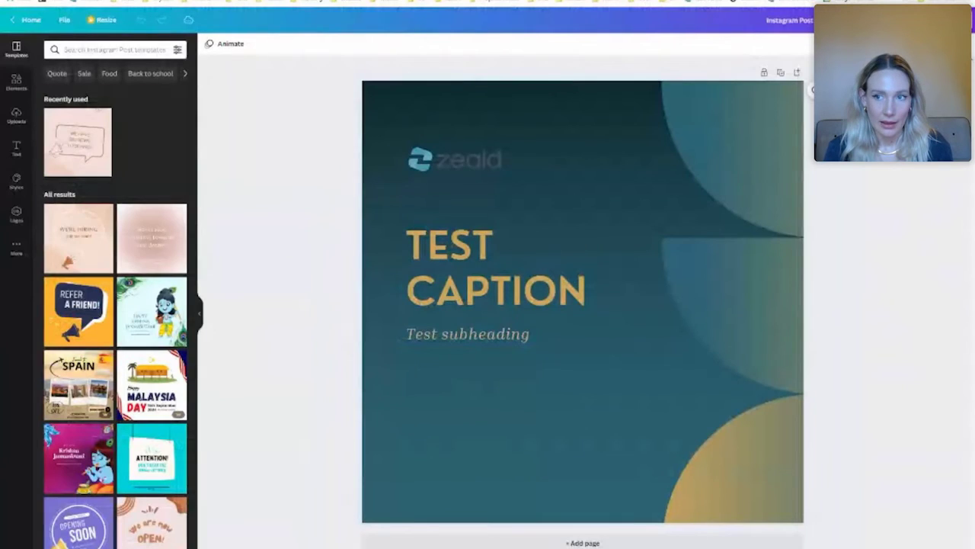
{"action": "left_click", "coordinate": [941, 19]}
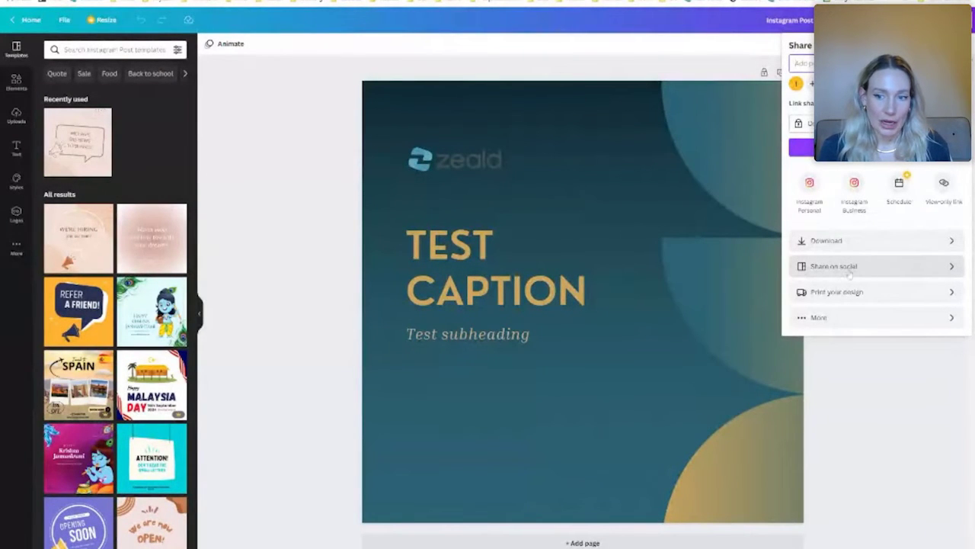
{"action": "left_click", "coordinate": [838, 268]}
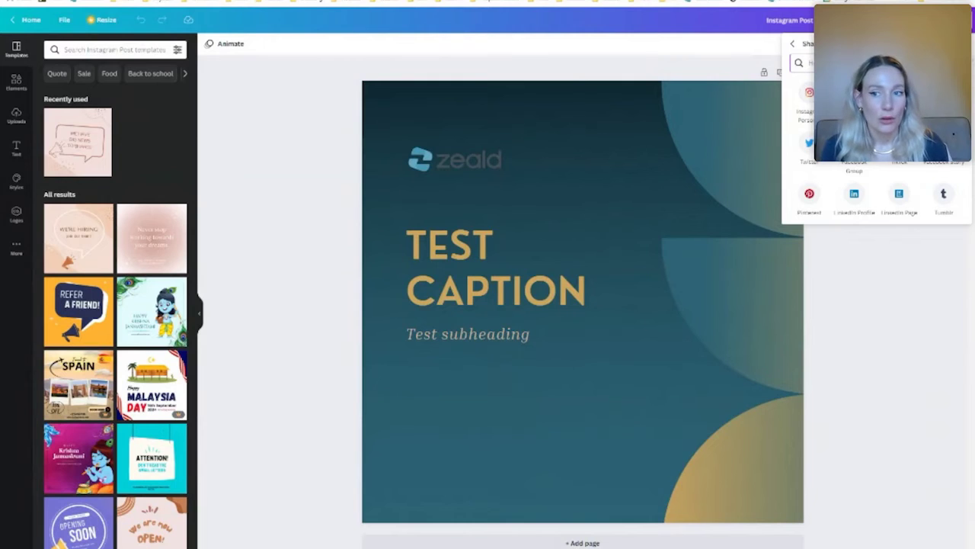
{"action": "left_click", "coordinate": [899, 93]}
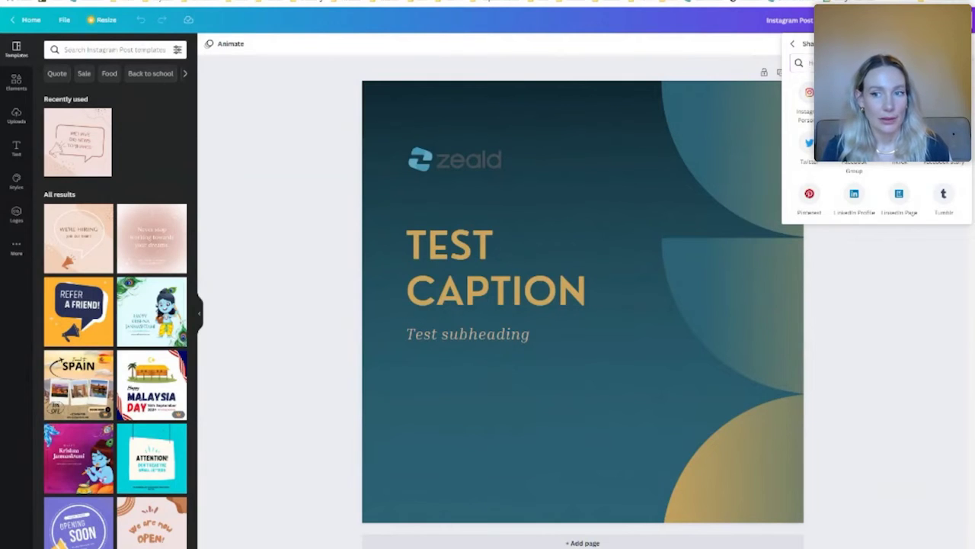